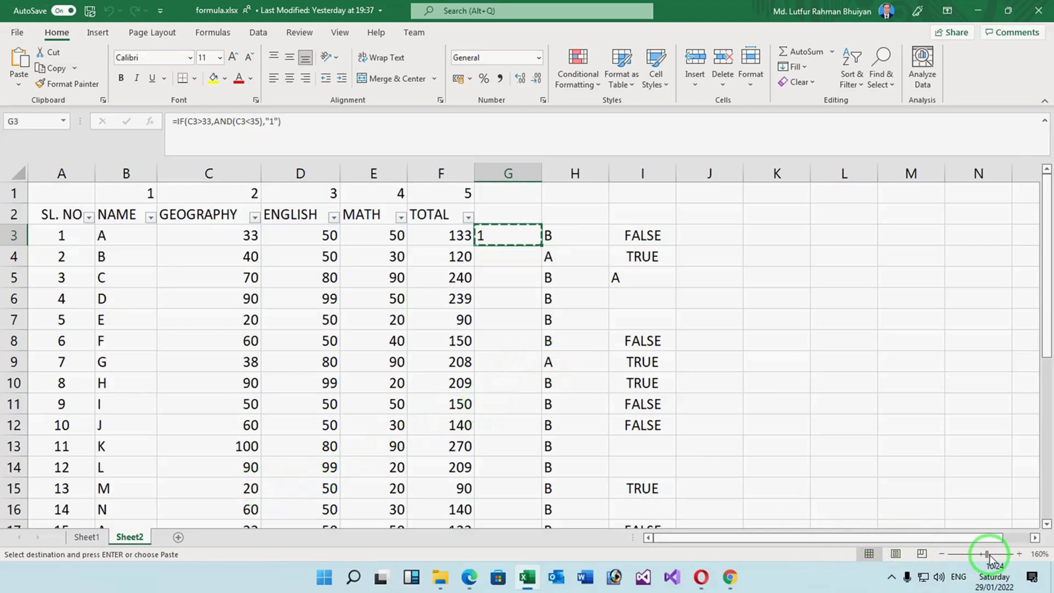
Step: Zoom the sheet to about 280% and cancel the pending copy of G3
drag(988, 554, 1000, 554)
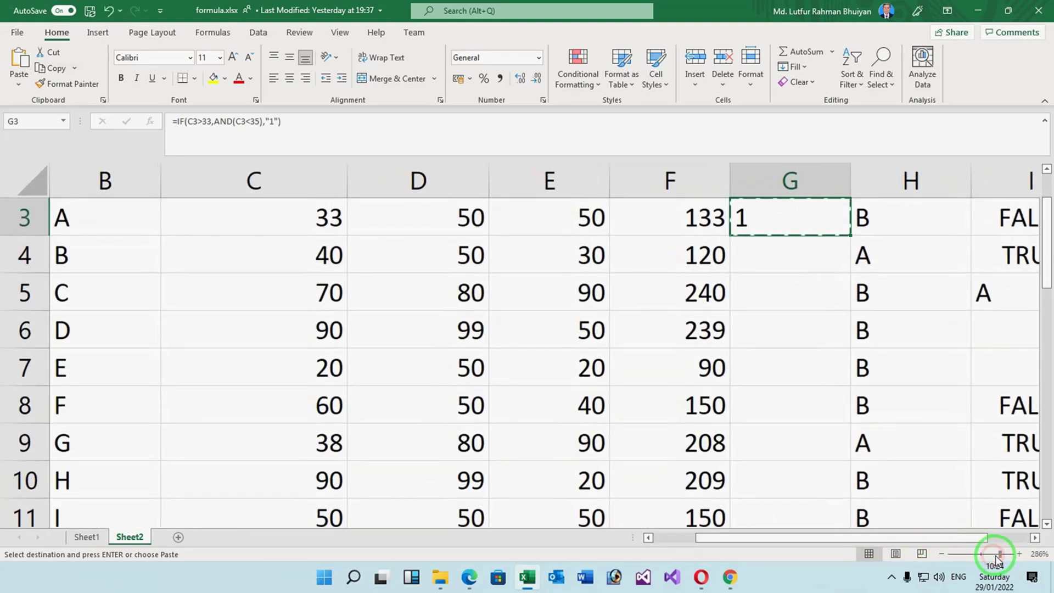
mouse_move(1001, 555)
mouse_down()
mouse_move(976, 557)
mouse_move(989, 556)
mouse_up()
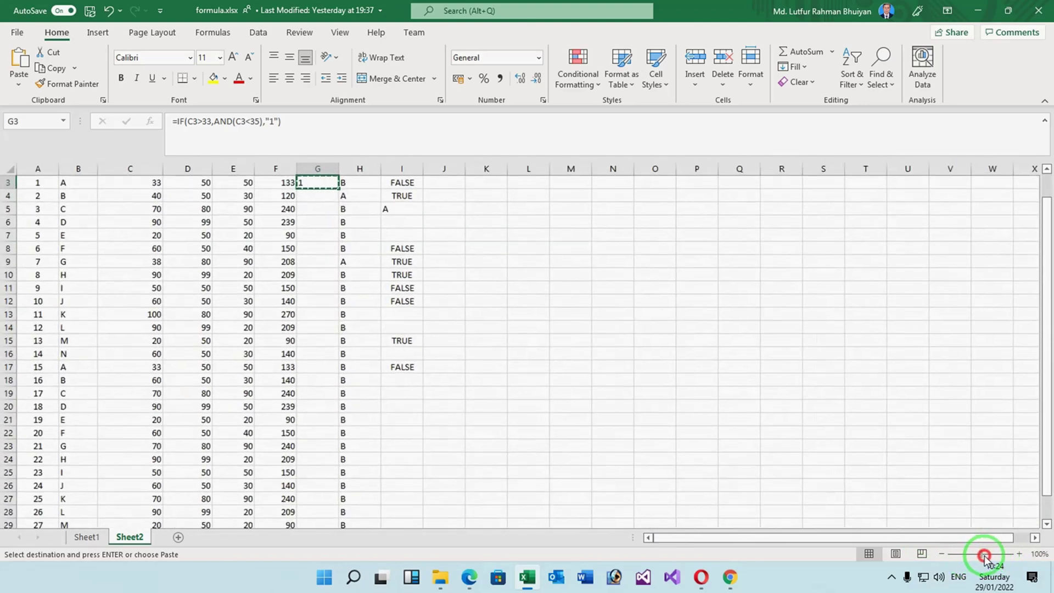
scroll(662, 446, up, 1)
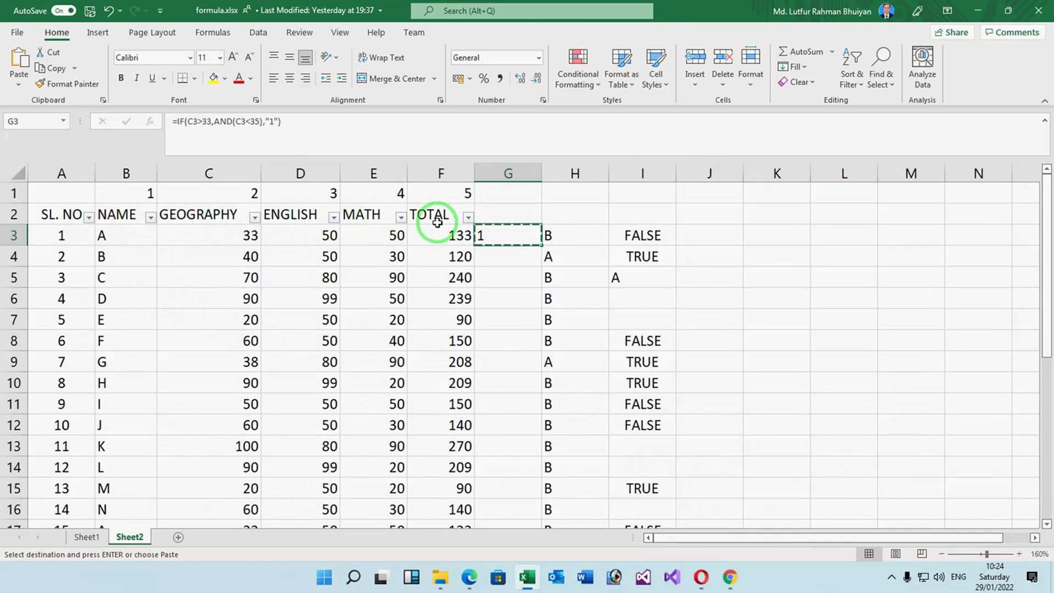
click(508, 285)
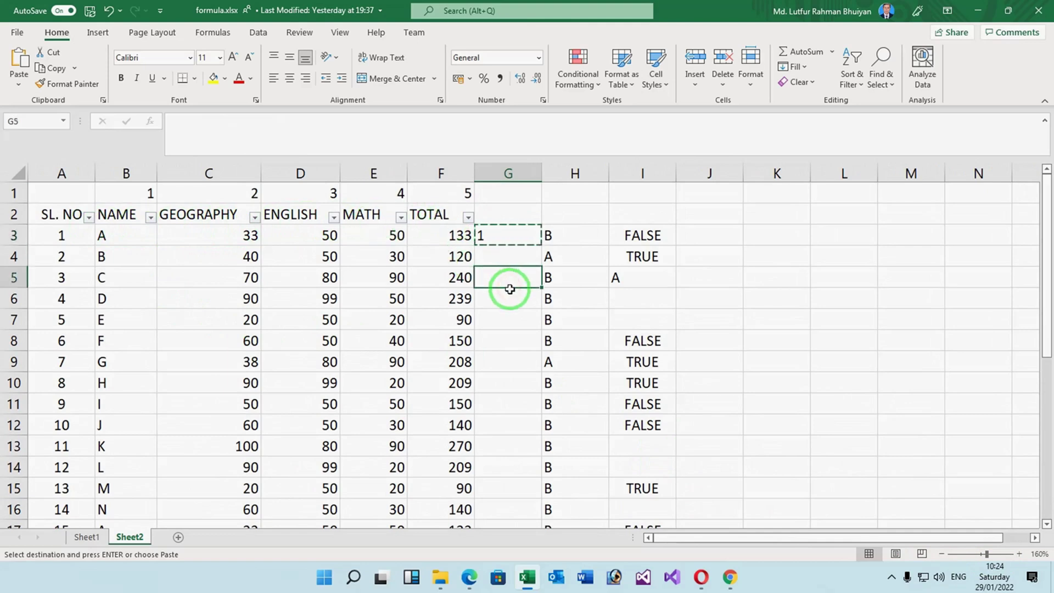
key(Escape)
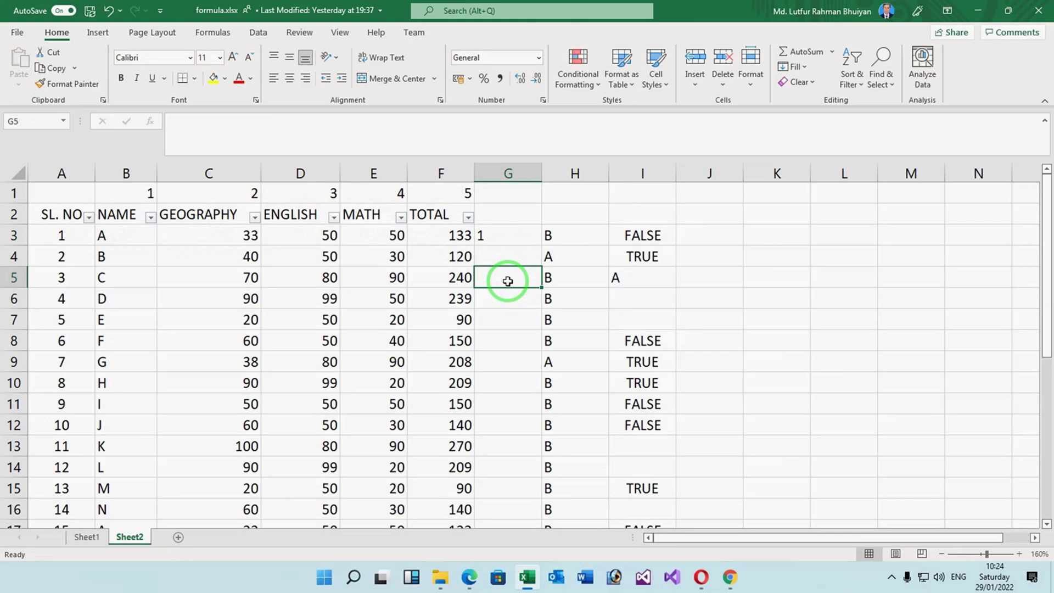
Step: Try hiding columns H through J and column G, then undo both
drag(565, 172, 704, 173)
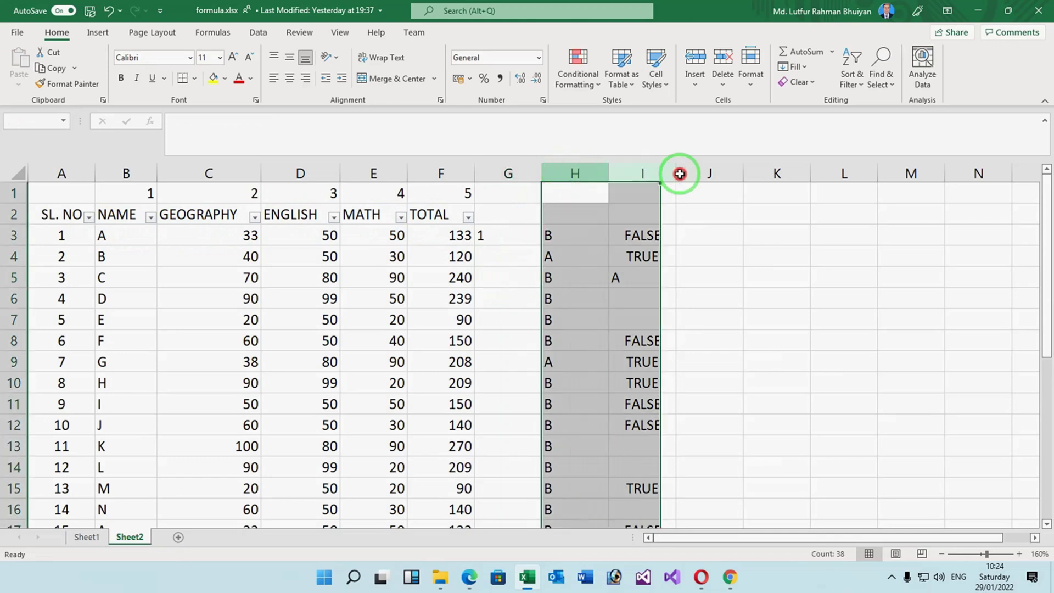
right_click(651, 211)
click(715, 424)
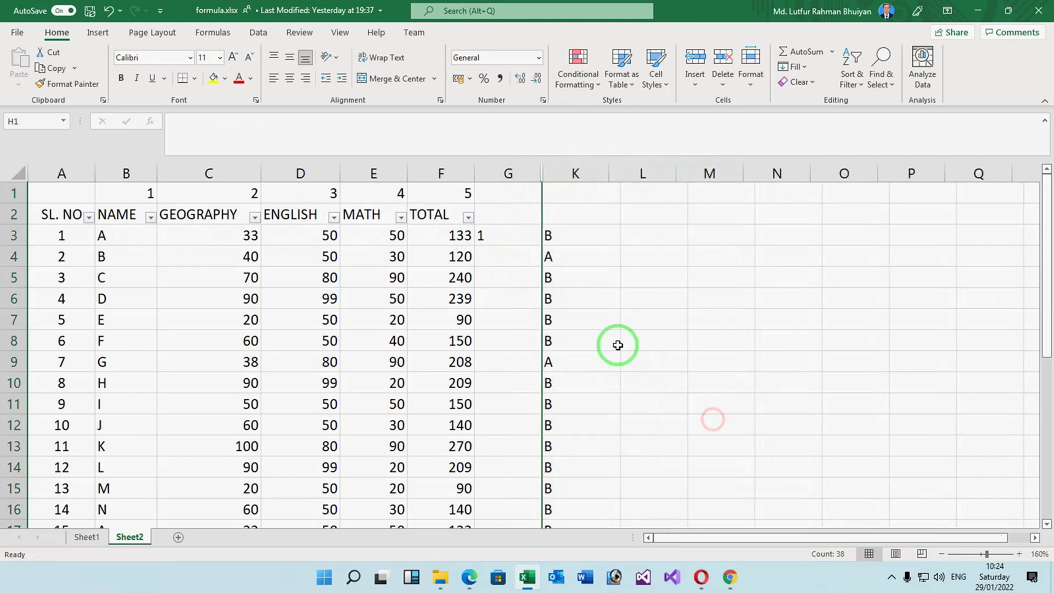
click(501, 173)
right_click(500, 176)
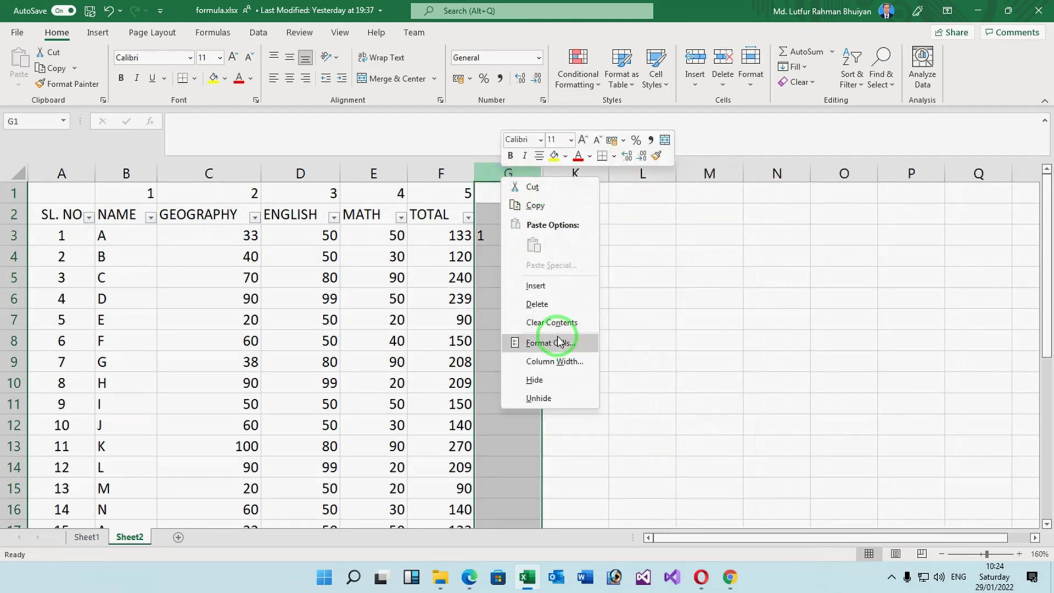
click(547, 380)
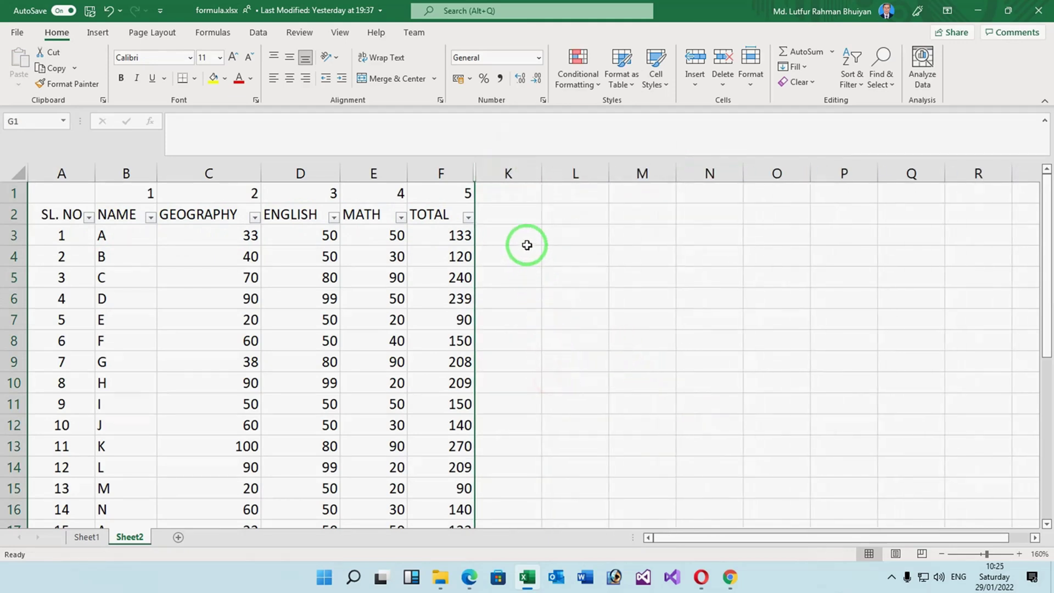
key(ctrl+z)
click(508, 236)
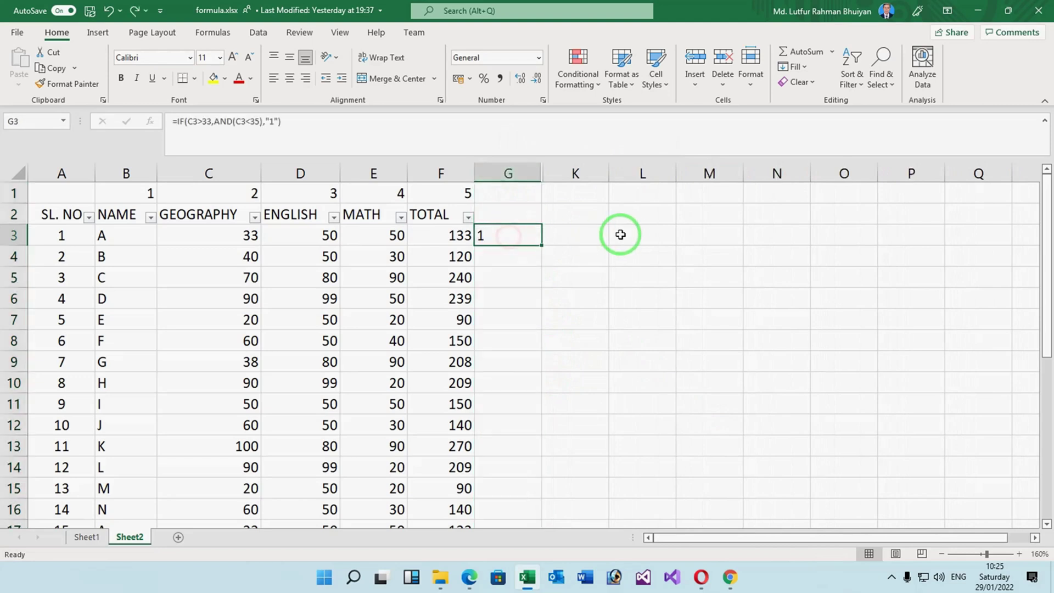
key(ctrl+z)
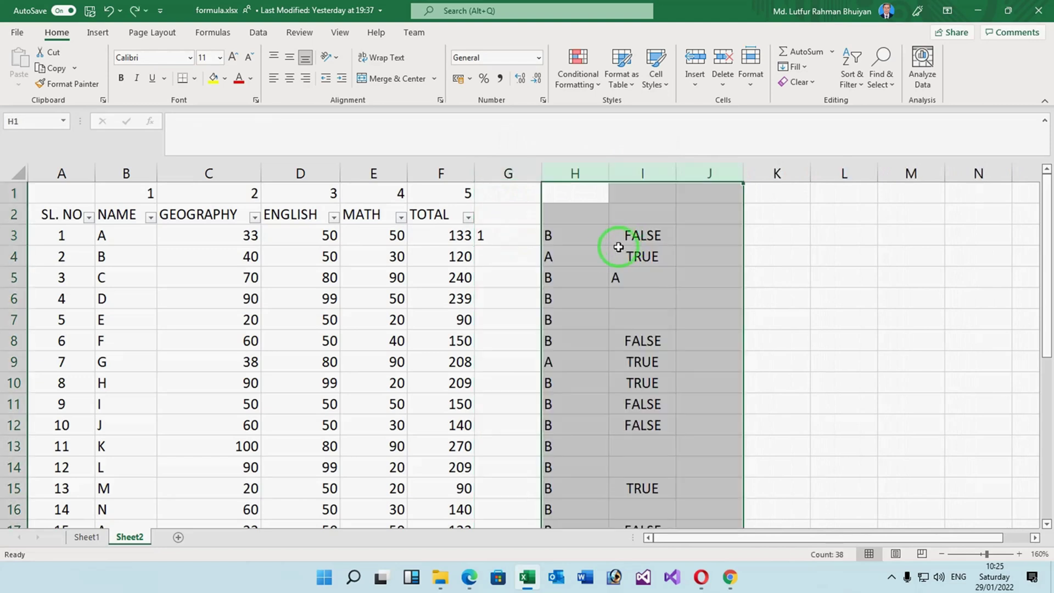
Step: Hide columns G through K and begin an =IF formula in L3
drag(501, 173, 758, 174)
right_click(757, 174)
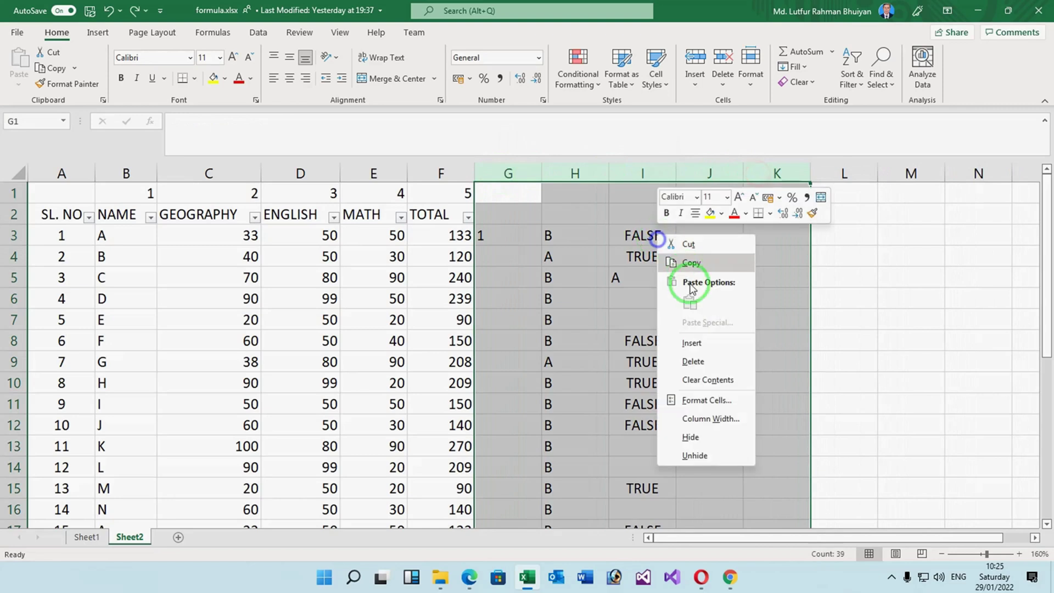
click(690, 433)
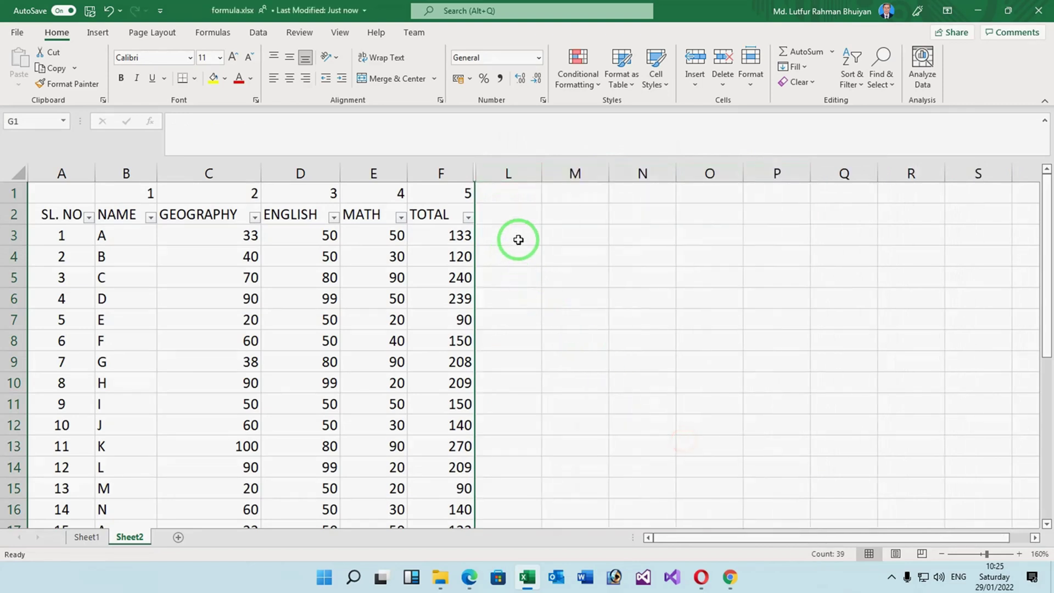
click(521, 236)
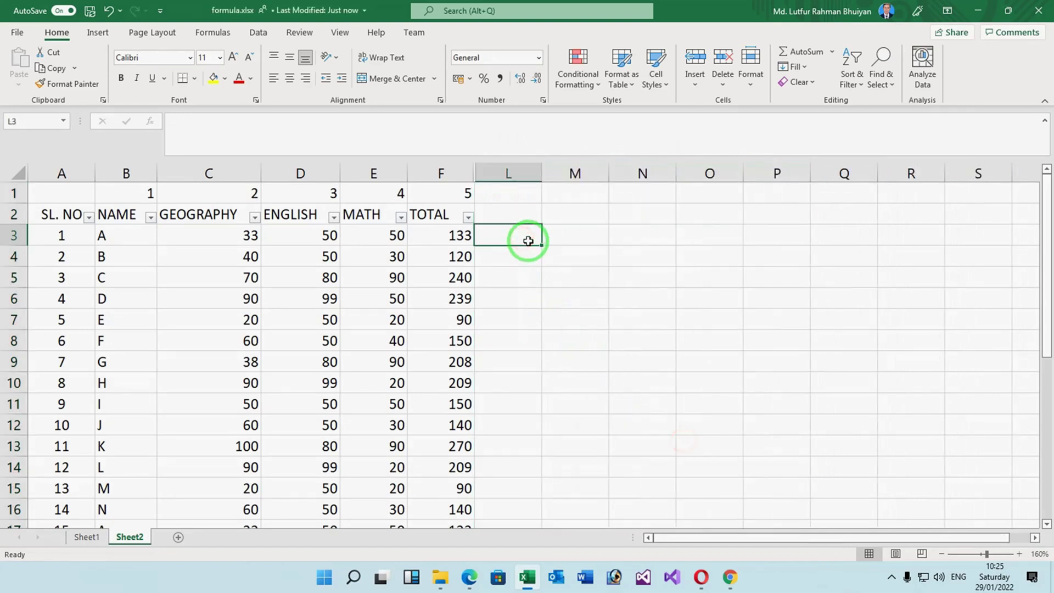
text(=)
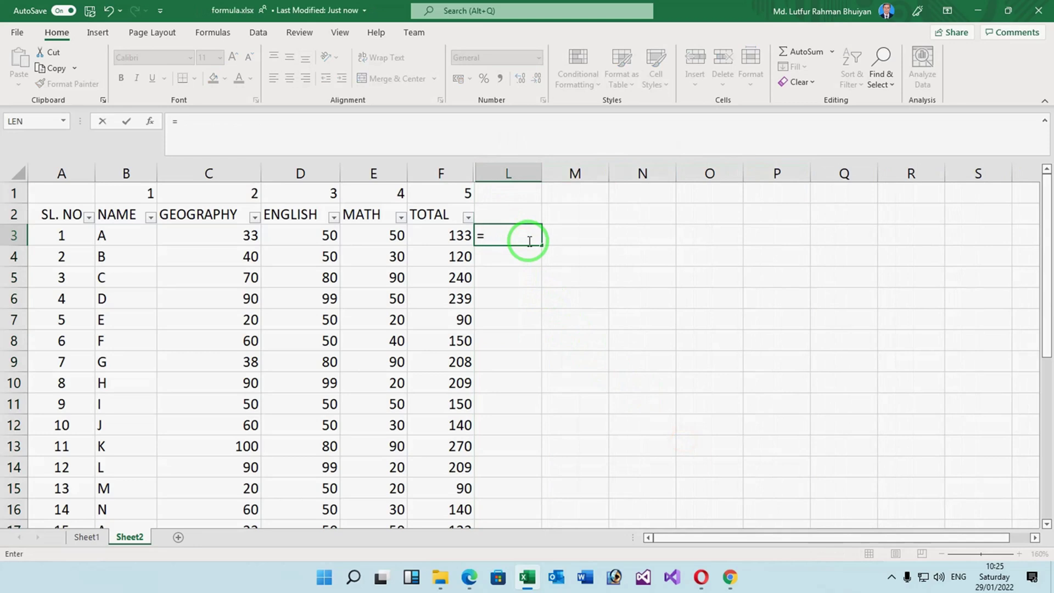
text(IF)
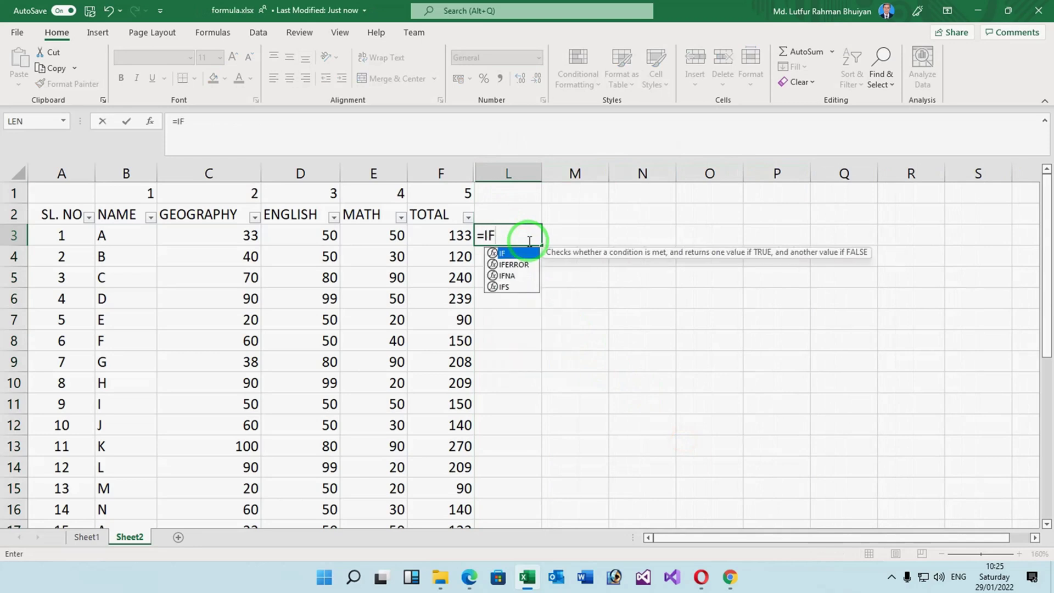
Step: Complete L3 as =IF(C3>33,AND(D3<33),"1"), which displays 1
click(253, 236)
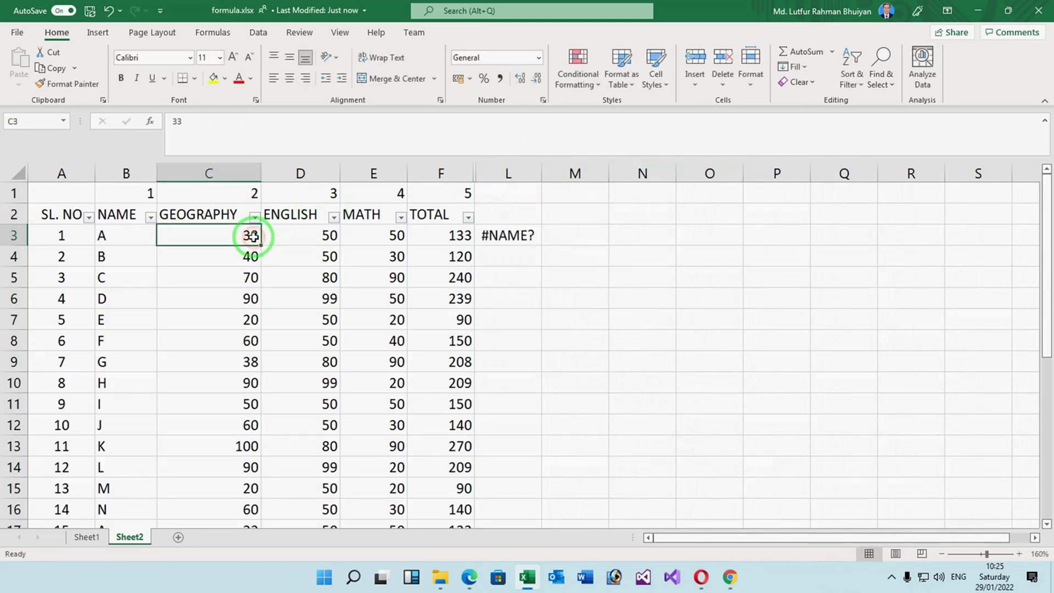
click(489, 233)
click(292, 133)
text(()
click(236, 236)
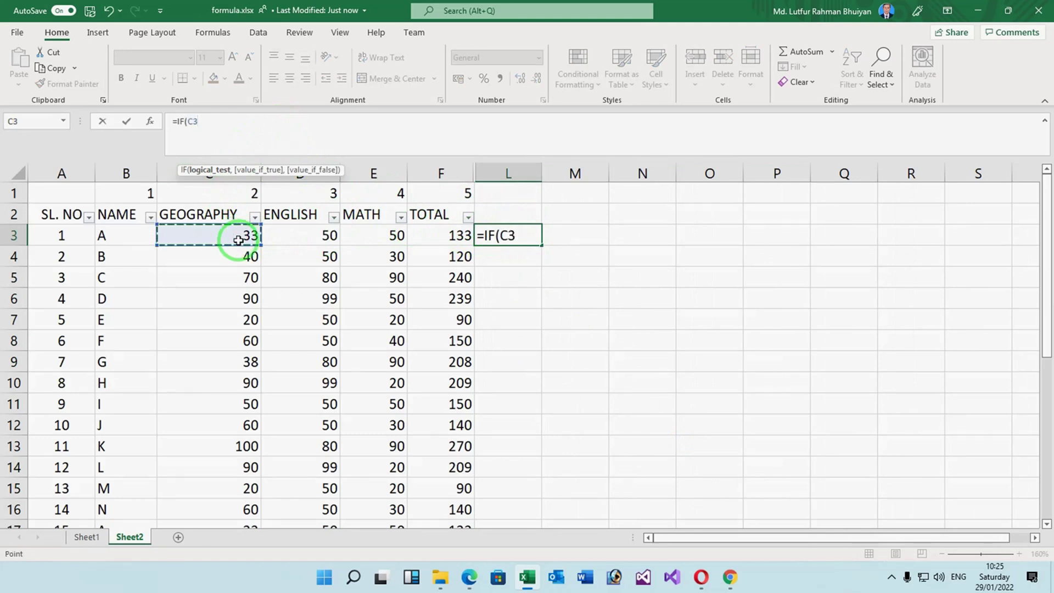
text(>33)
text(,)
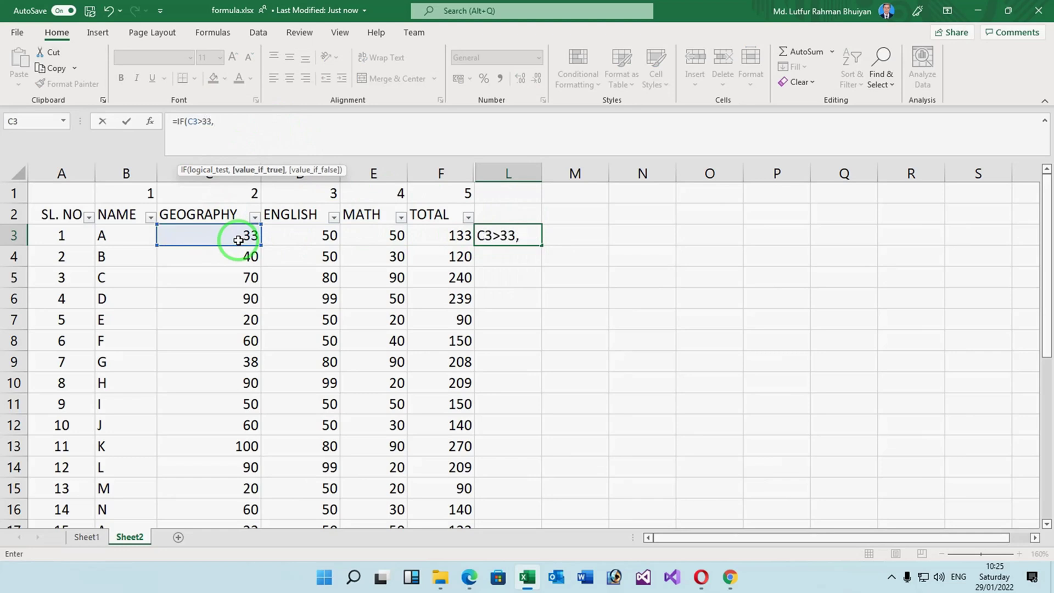
text(A)
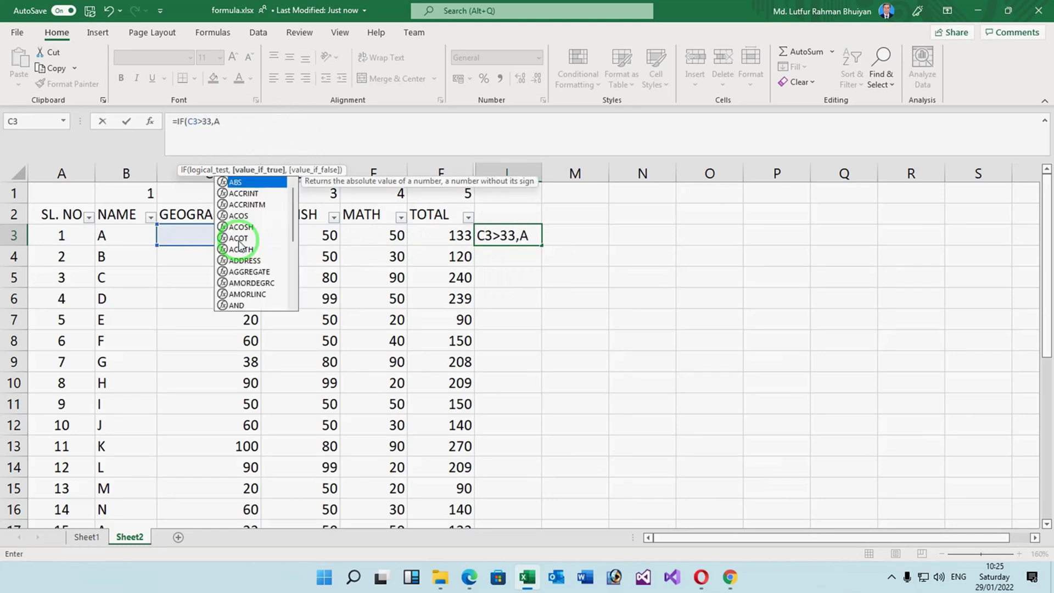
text(ND)
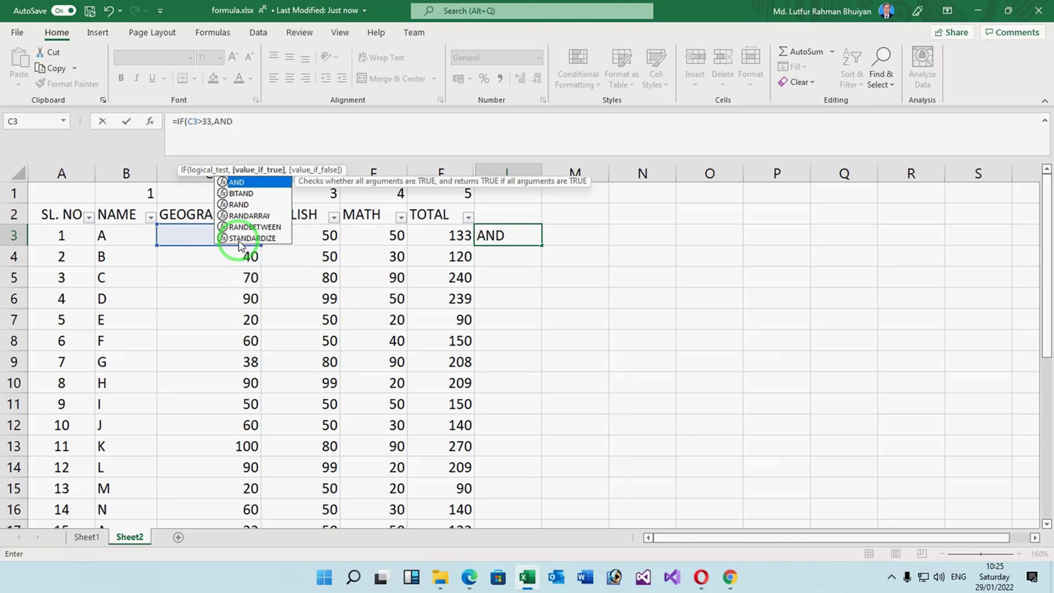
text(()
click(305, 231)
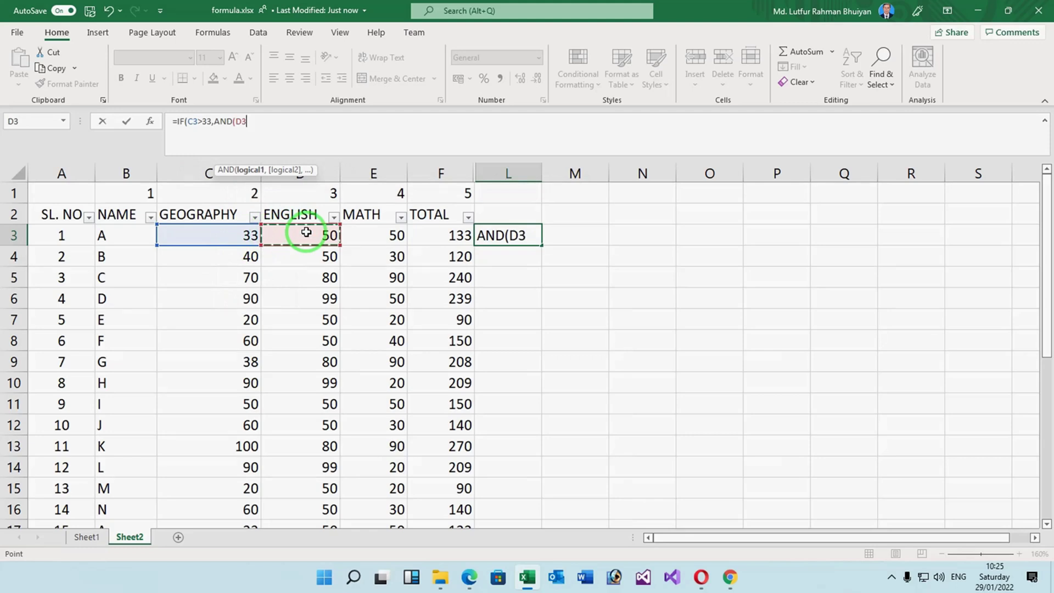
text(<)
text(33)
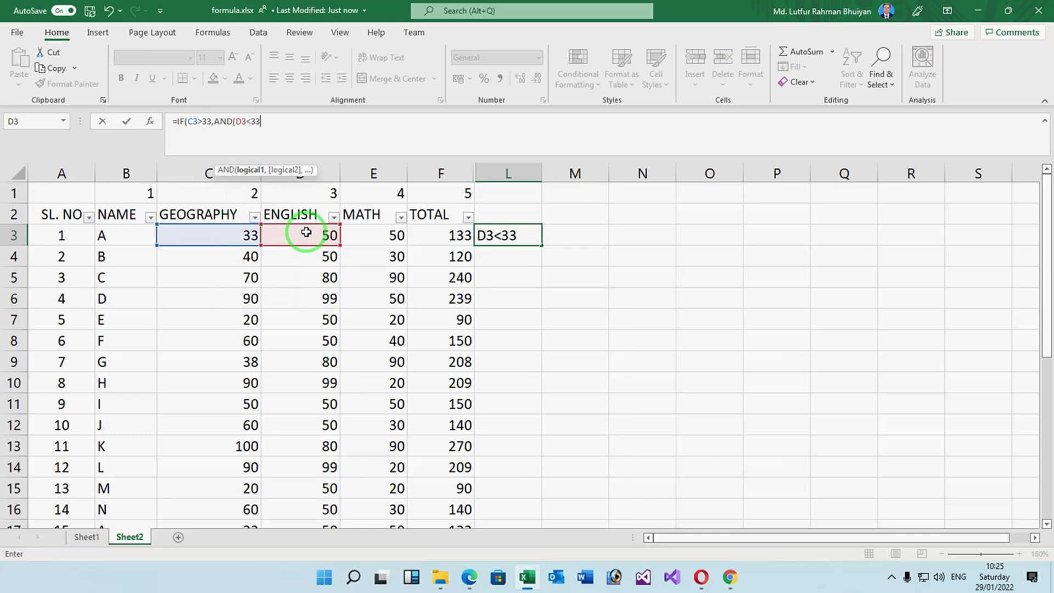
text())
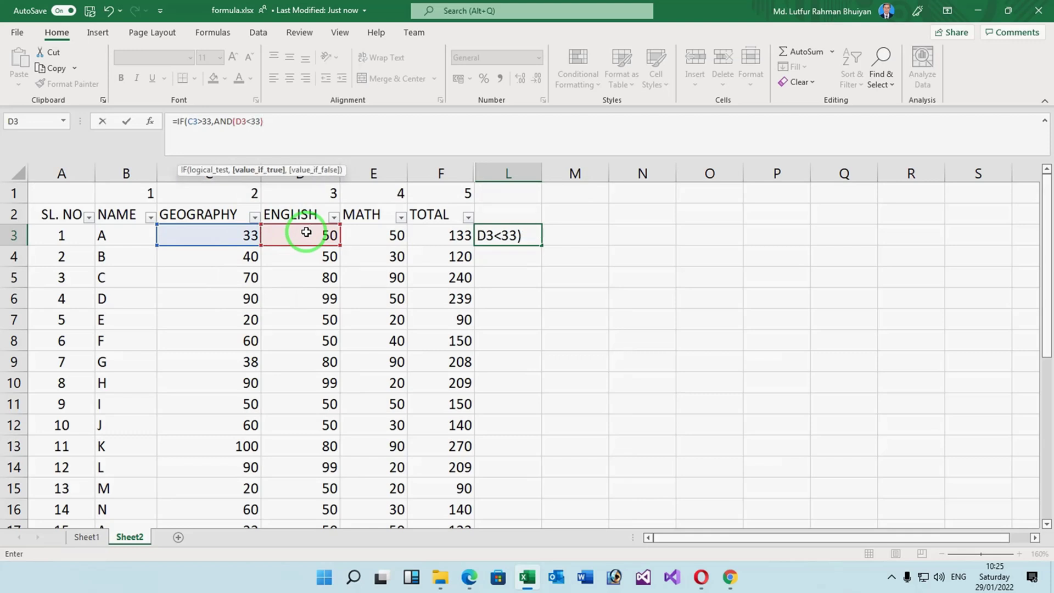
text(,"1)
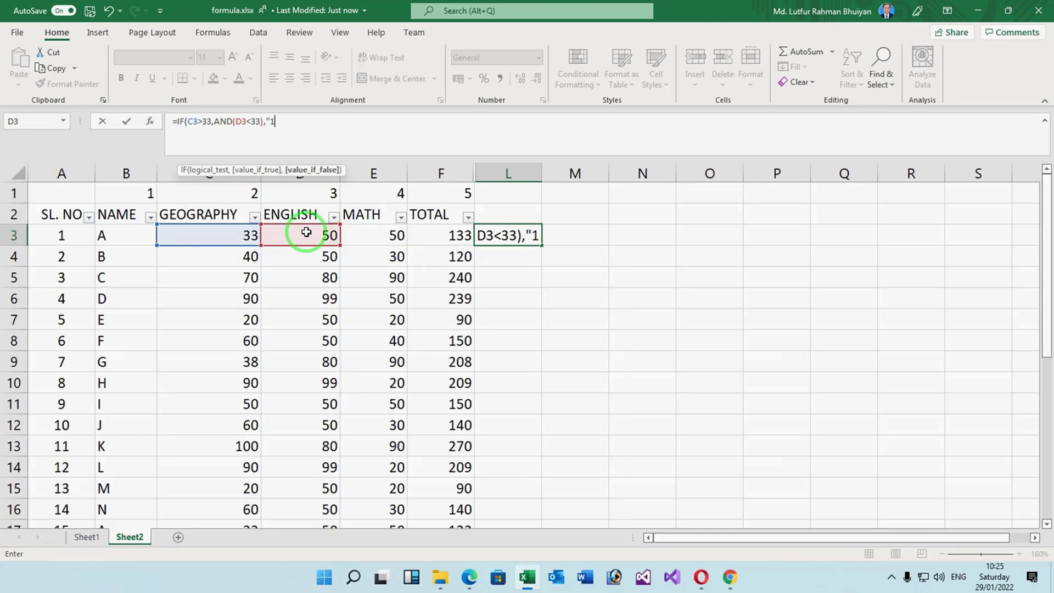
text())
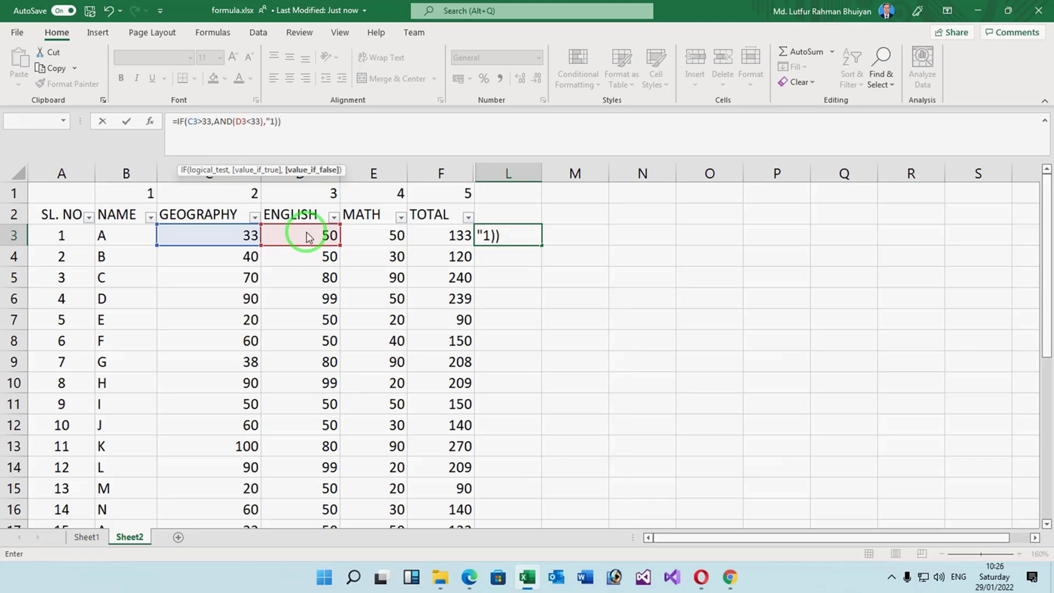
key(Return)
key(Return)
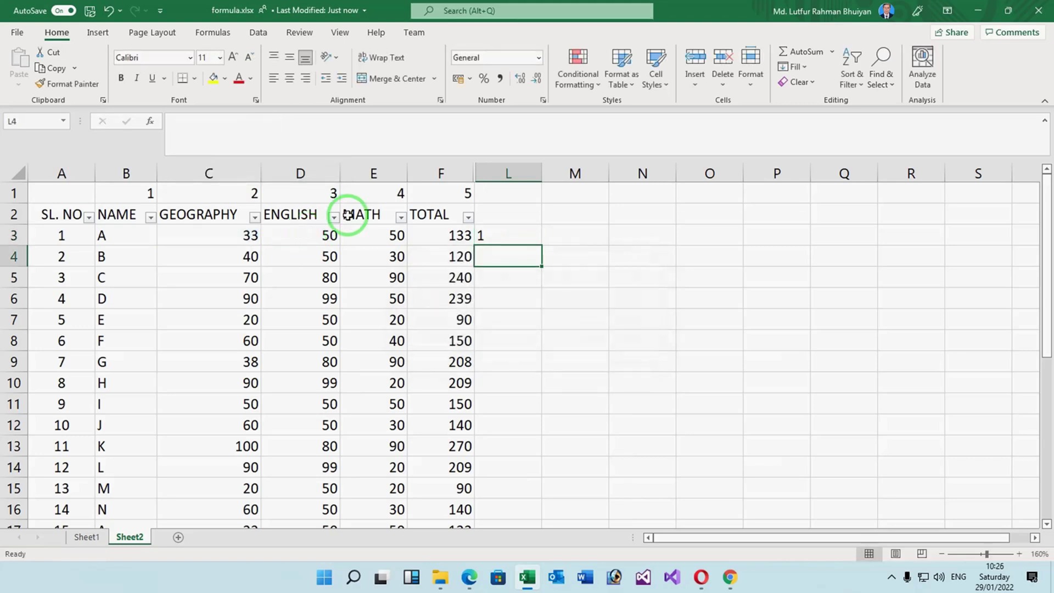
click(497, 233)
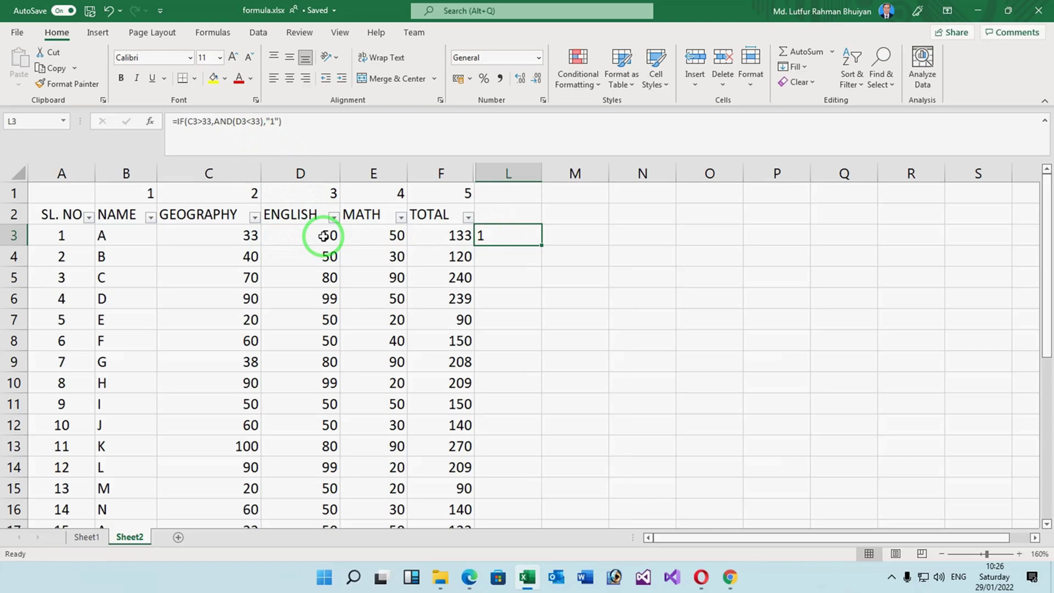
Step: Change student A's English score in D3 to 32 and check L3's result
click(324, 236)
text(32)
key(Return)
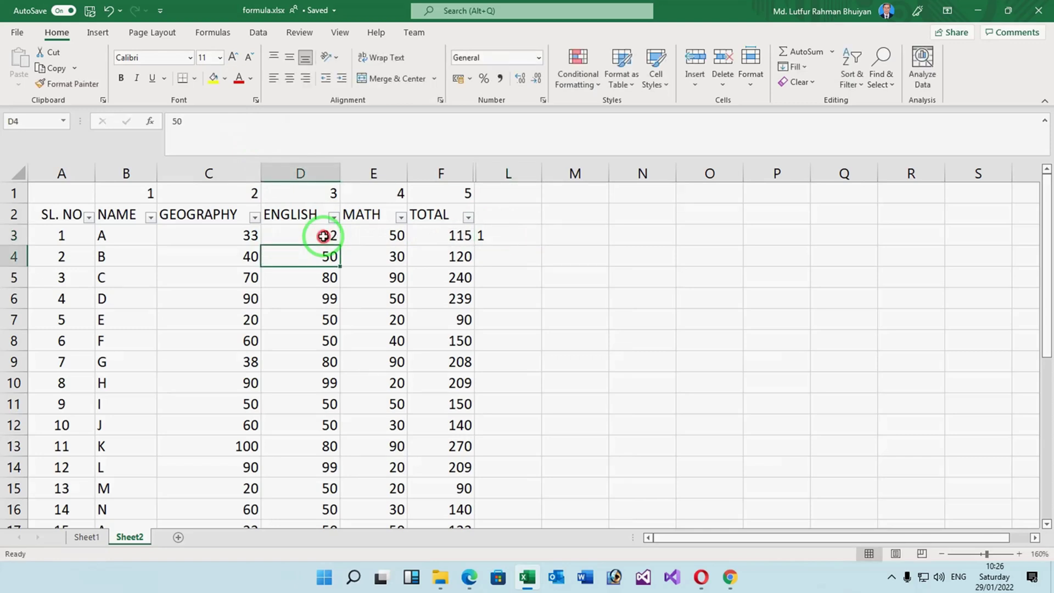
click(489, 236)
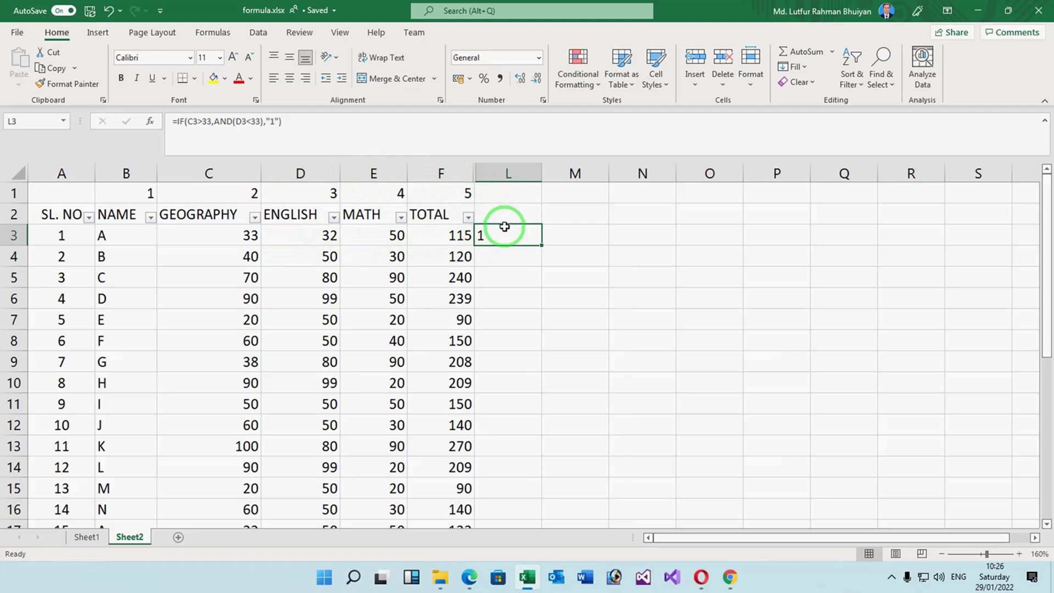
Step: Set the Geography score in C3 to 32, check L3, then undo the trial edits
click(248, 237)
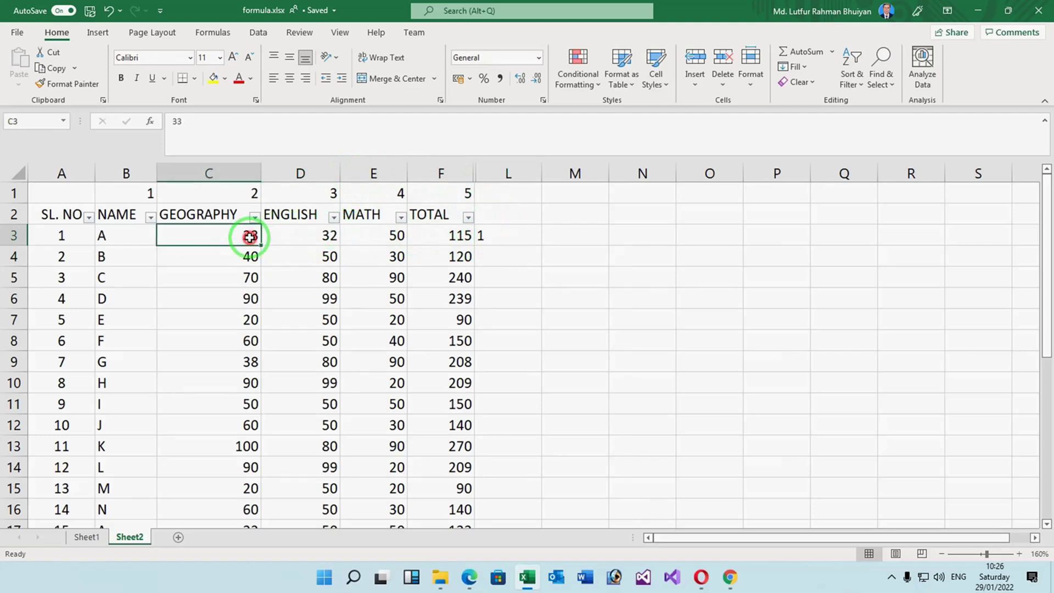
text(32)
key(Return)
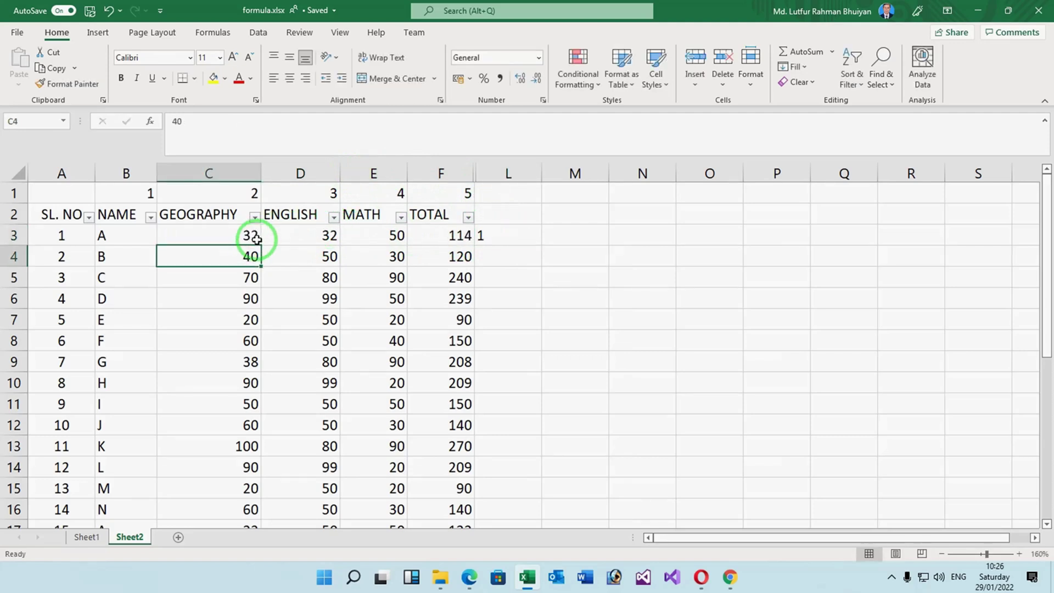
click(497, 236)
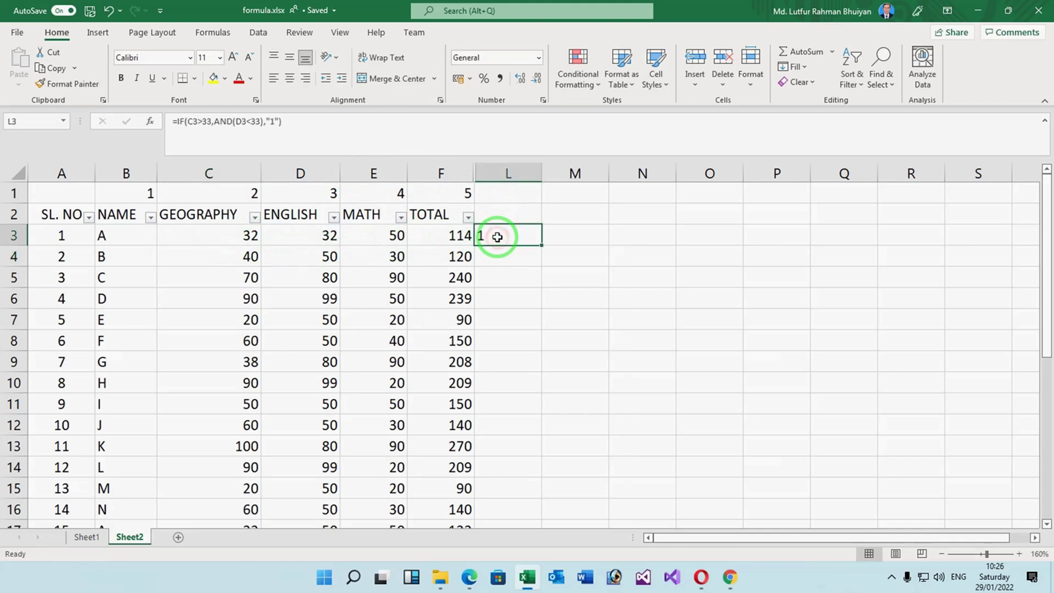
click(500, 272)
key(ctrl+z)
key(ctrl+z)
key(ctrl+z)
key(ctrl+z)
key(ctrl+z)
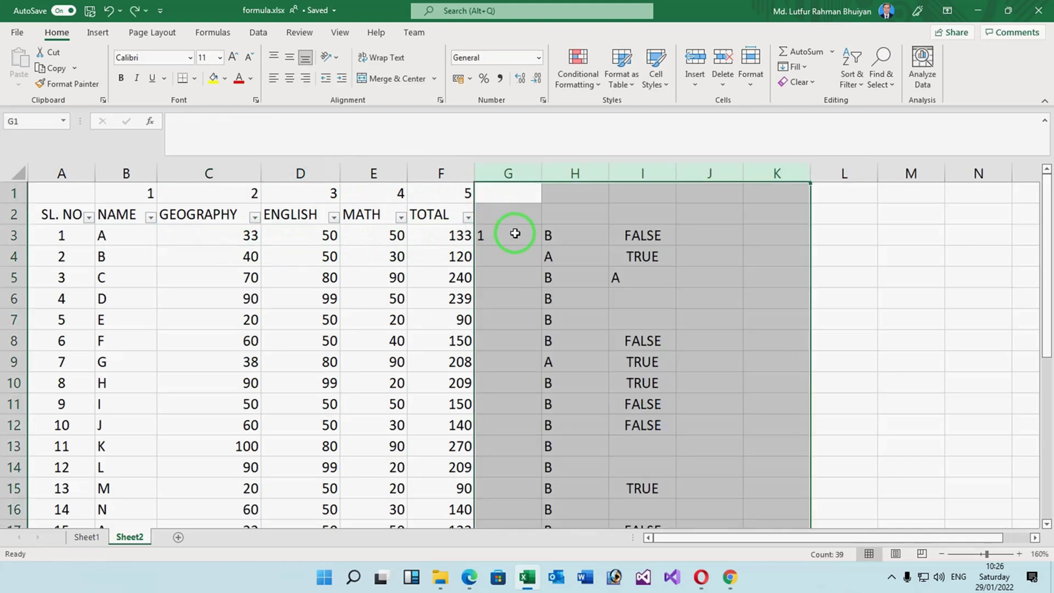
Step: Unhide columns G through K and compare G3's =IF(C3>33,AND(C3<35),"1") with C3's 33
click(514, 233)
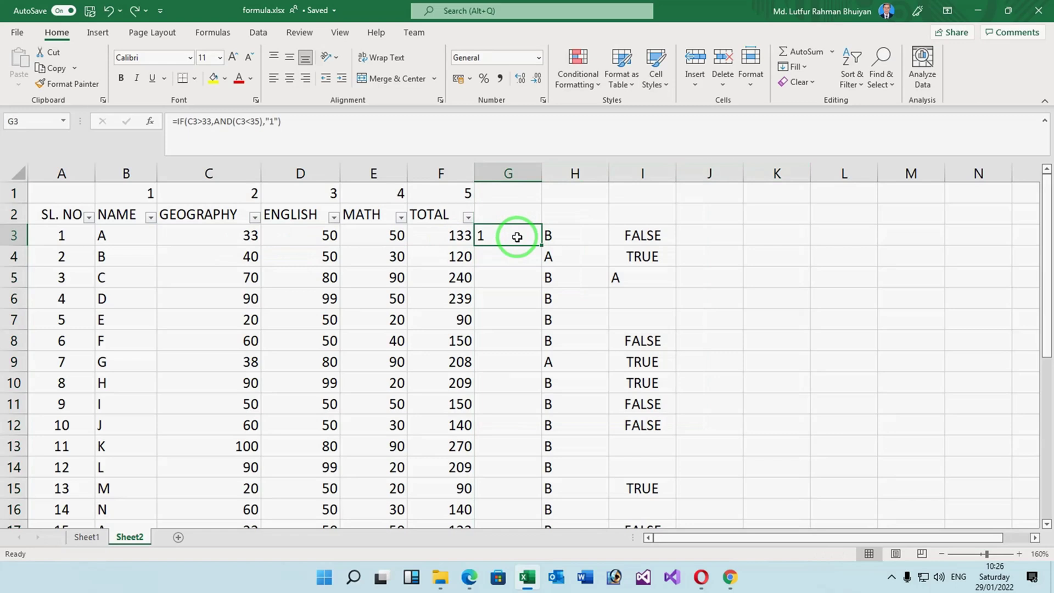
click(189, 126)
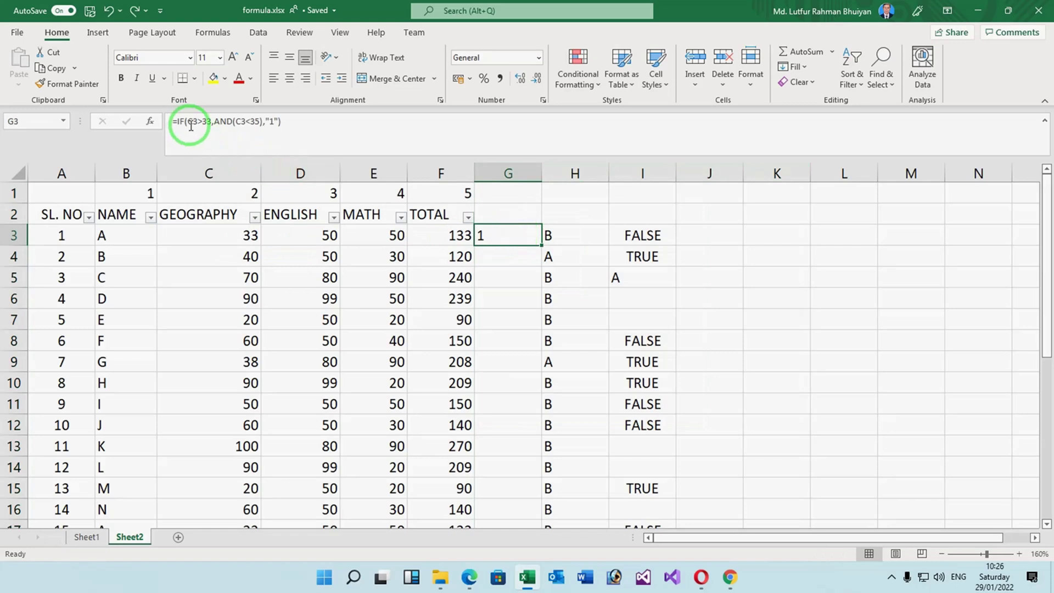
click(230, 238)
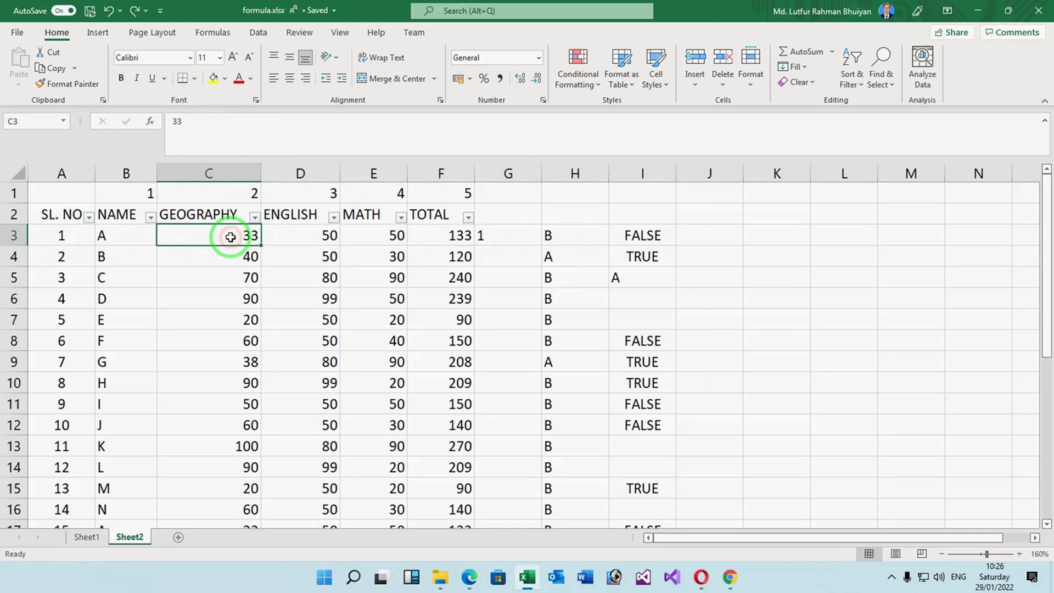
click(493, 237)
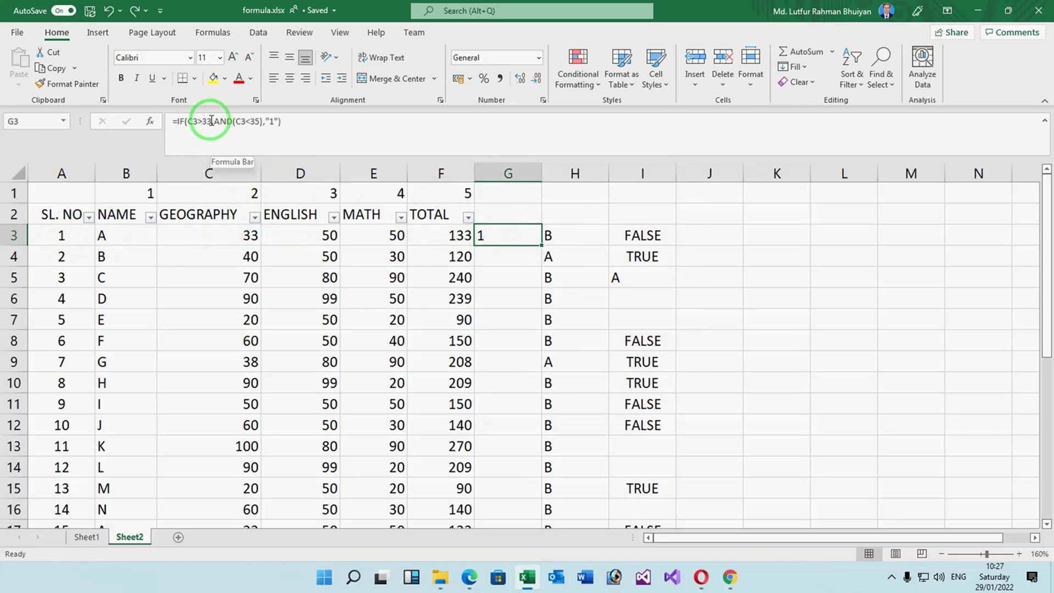
drag(212, 121, 281, 120)
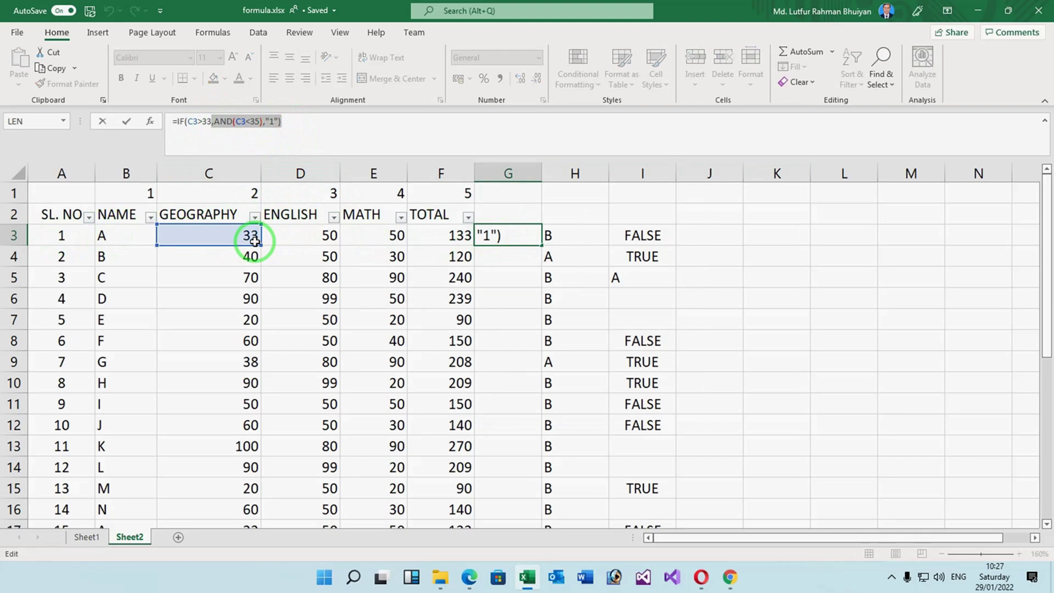
click(253, 238)
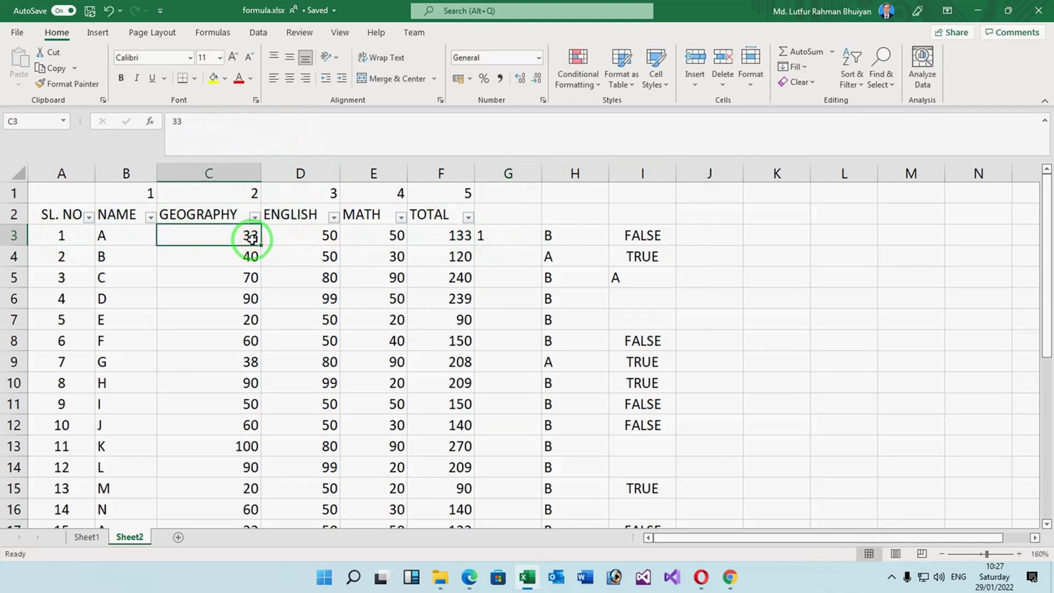
click(512, 239)
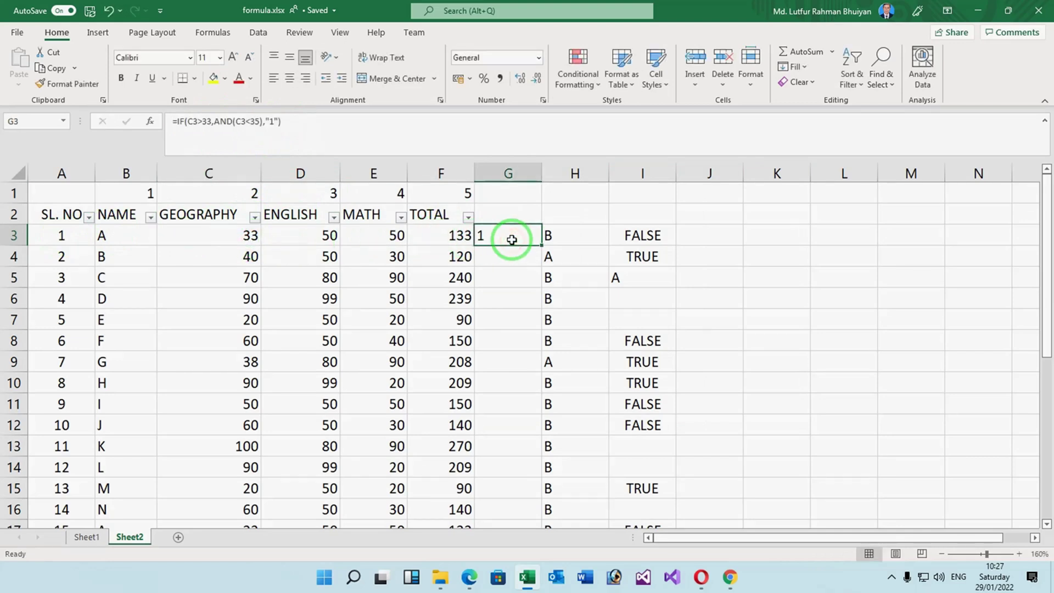
Step: Drop the "1" argument from G3's formula, accept Excel's correction, and compare against C3's 33
click(261, 121)
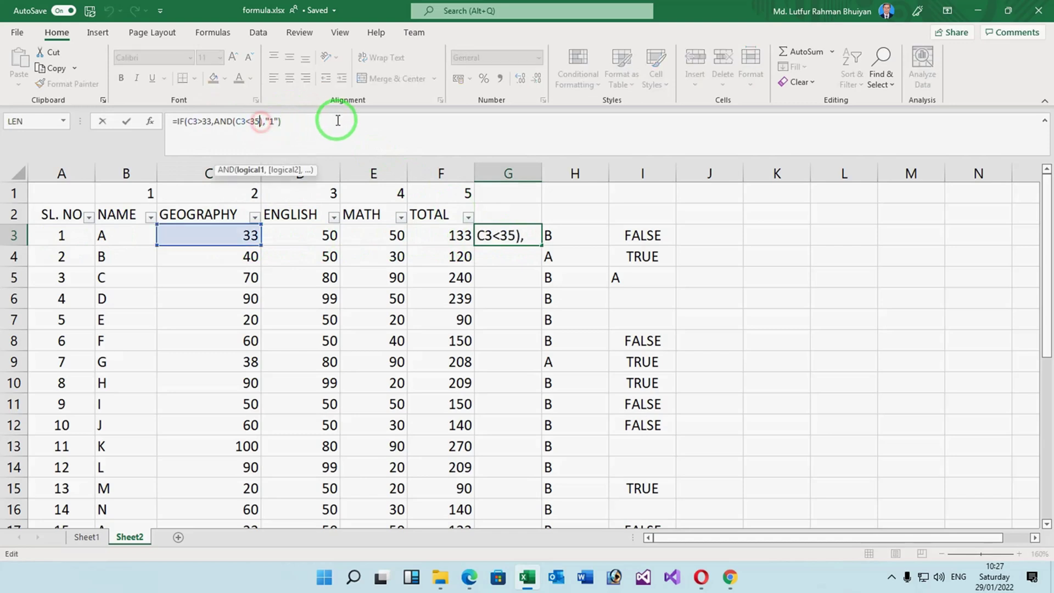
key(Delete)
key(Delete)
key(Return)
key(Return)
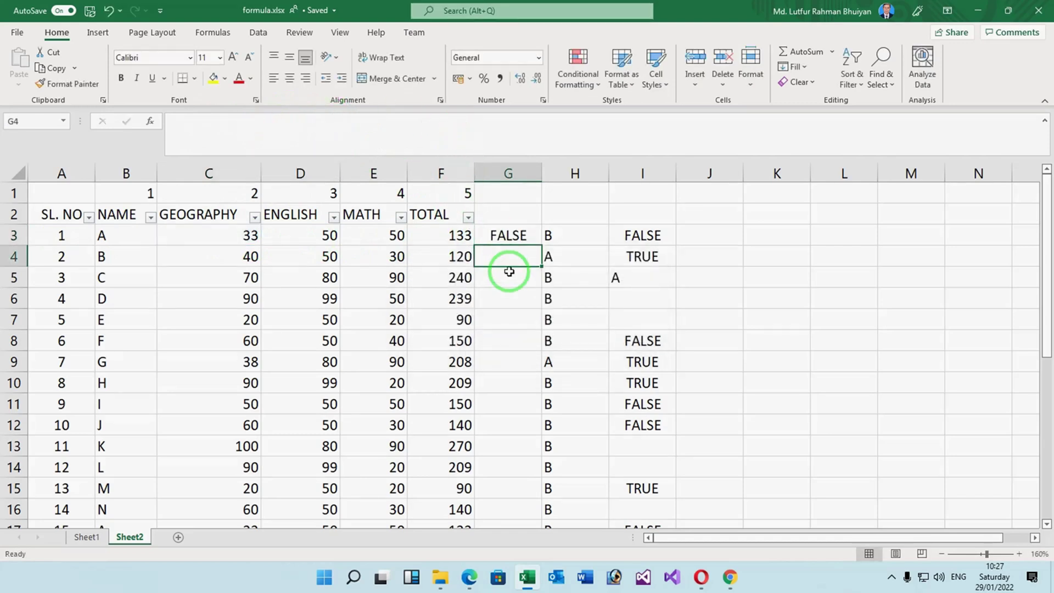
click(508, 236)
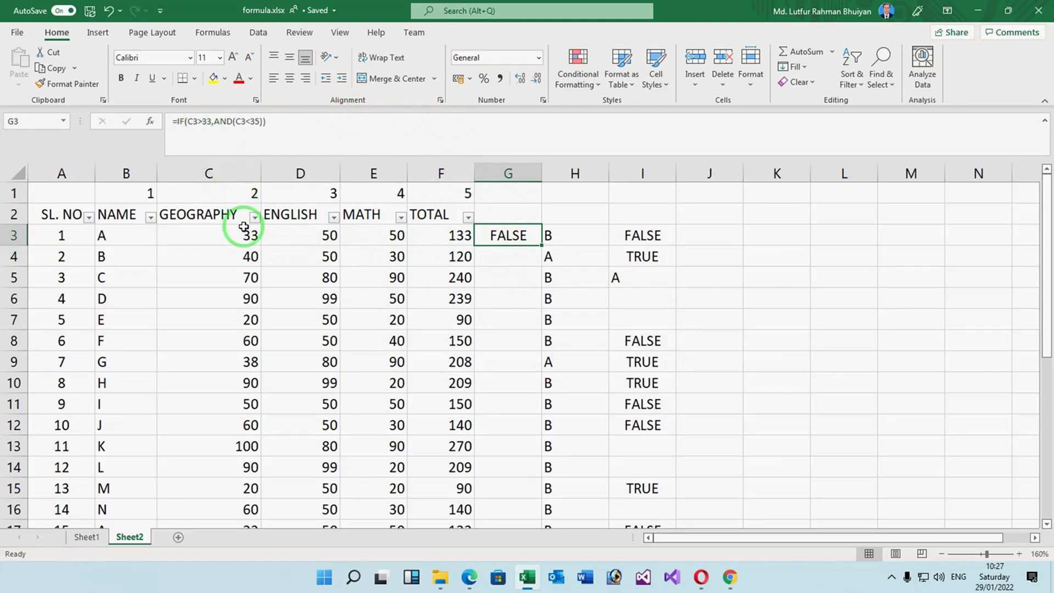
click(245, 236)
click(522, 236)
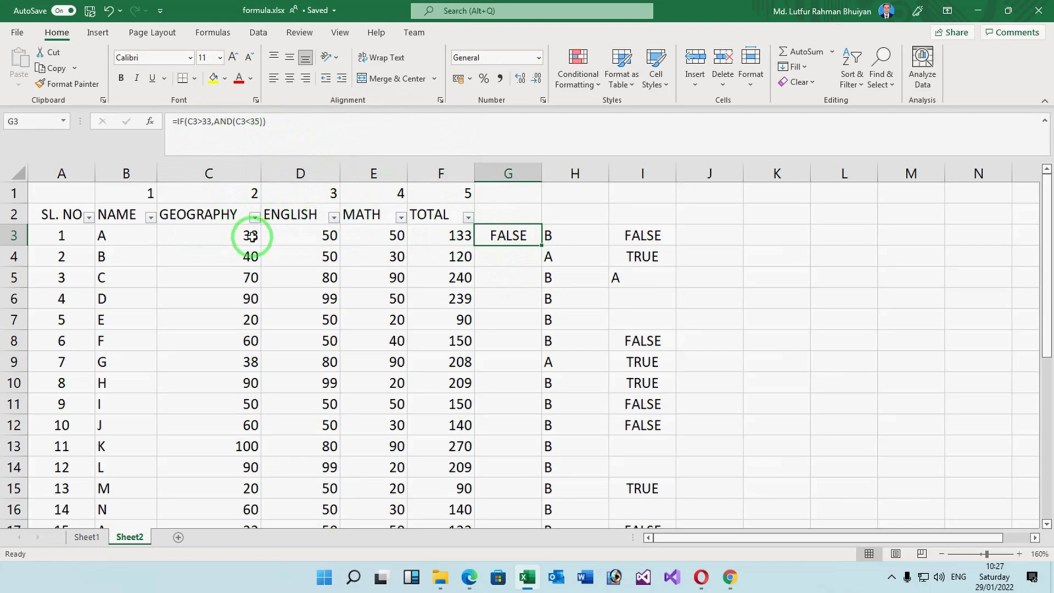
click(251, 236)
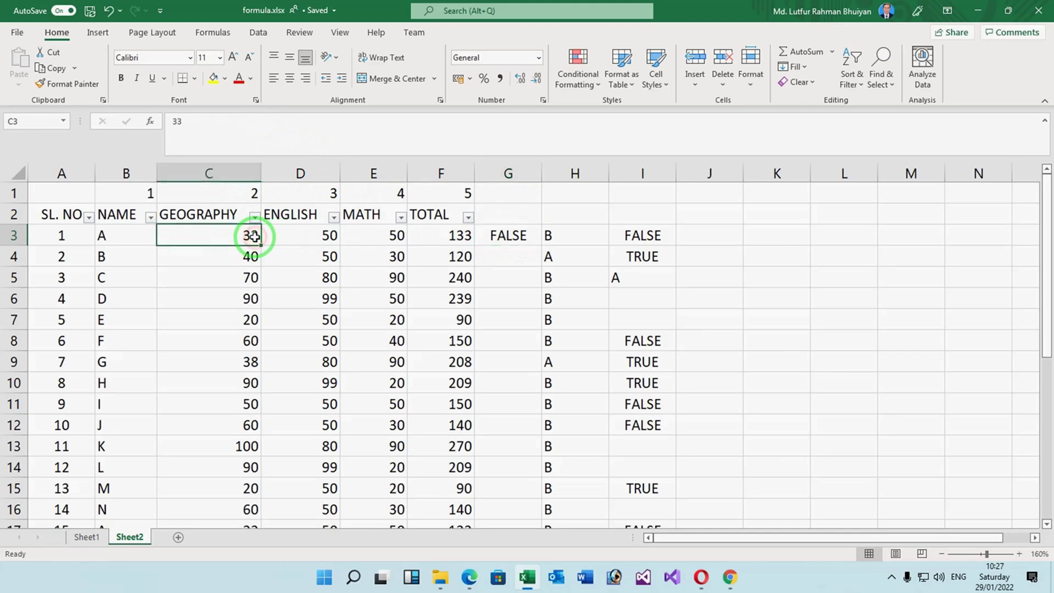
click(521, 240)
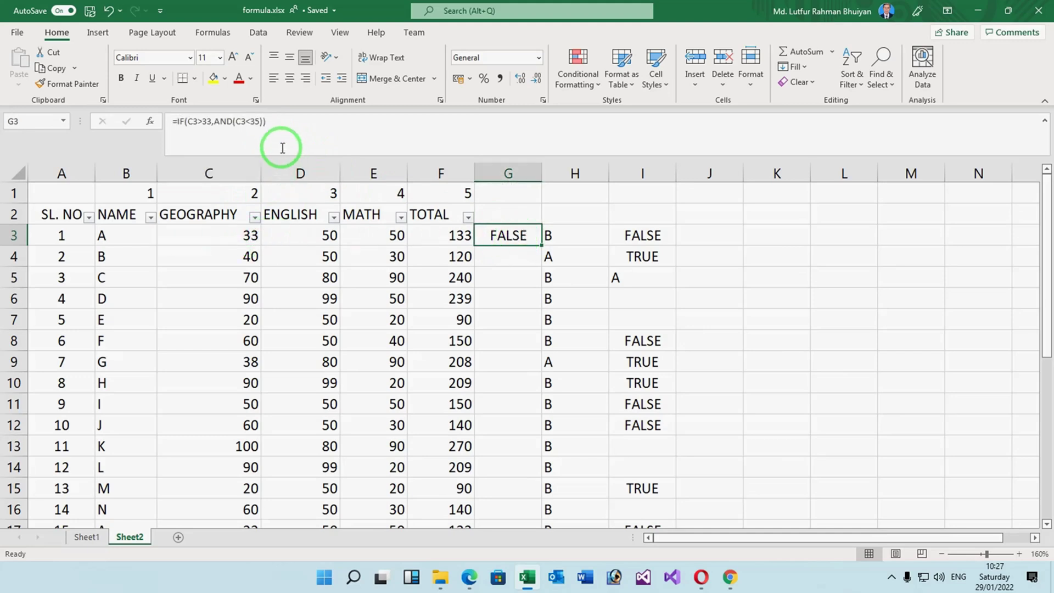
click(263, 122)
Step: Add a "FALSE" result so G3 reads =IF(C3>33,AND(C3<35),"FALSE")
text(,")
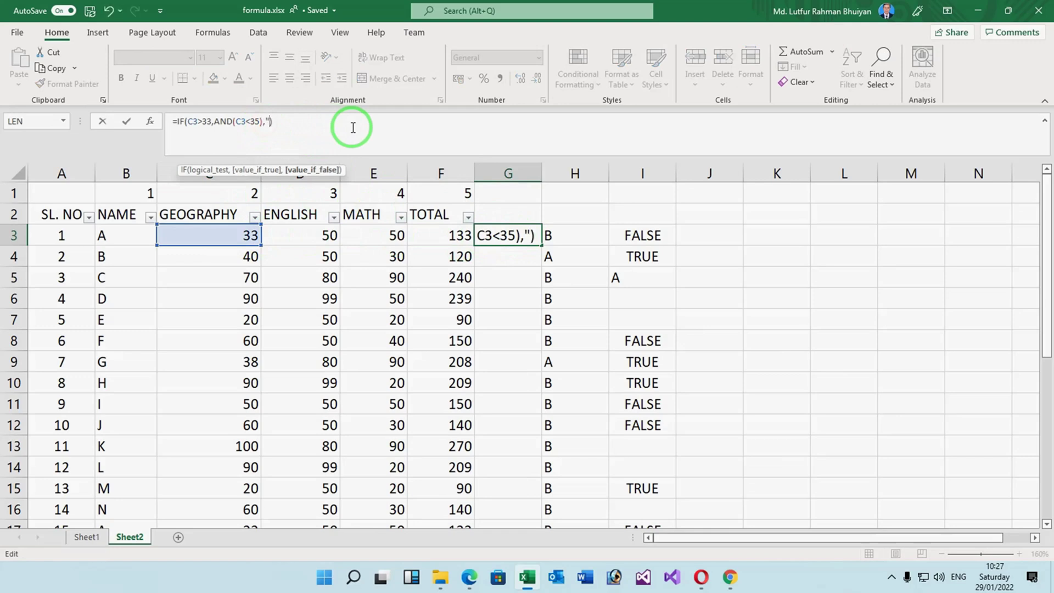
text(fa)
key(BackSpace)
key(BackSpace)
text("FAL)
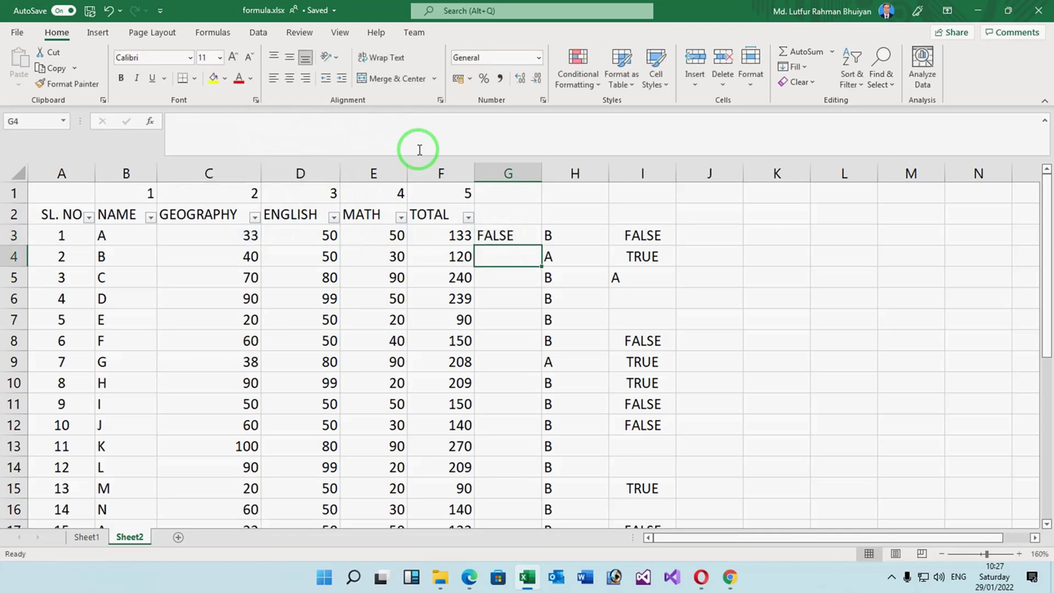
click(494, 236)
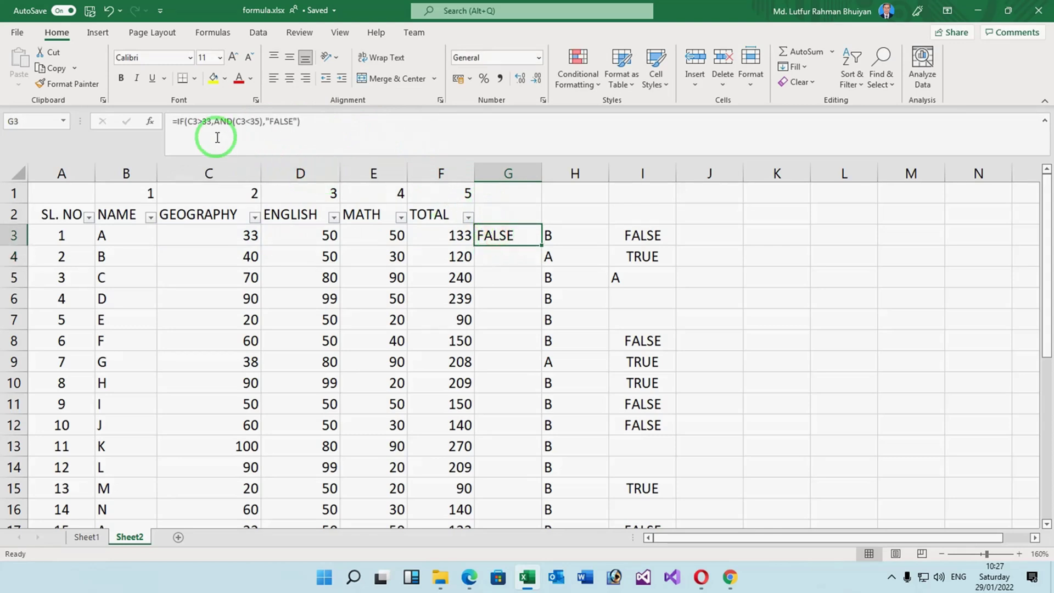
click(261, 240)
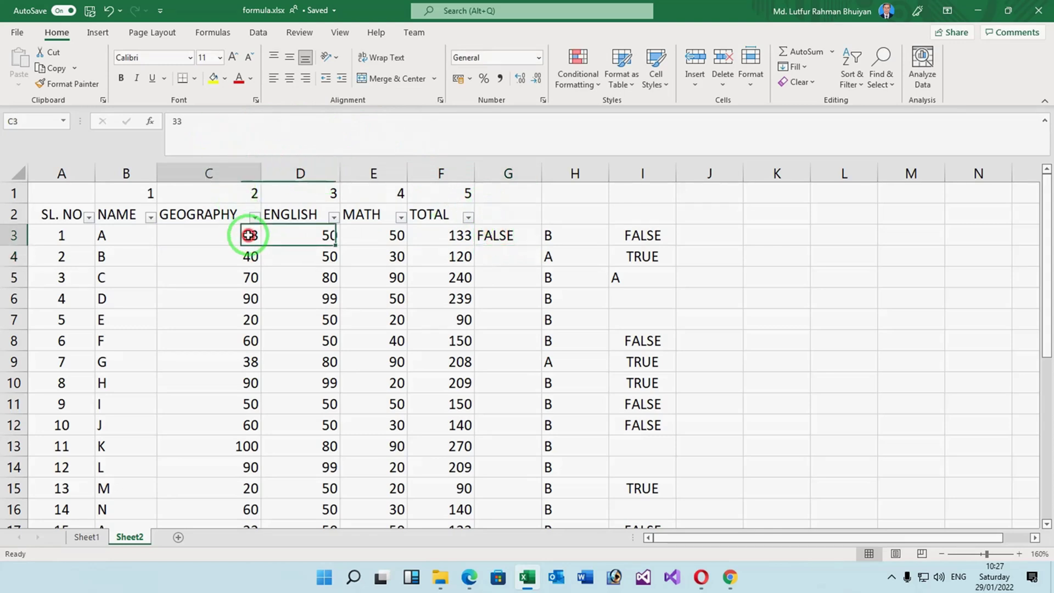
Step: Try test Geography scores in C3, including 32, while checking G3's result
text(3)
key(Return)
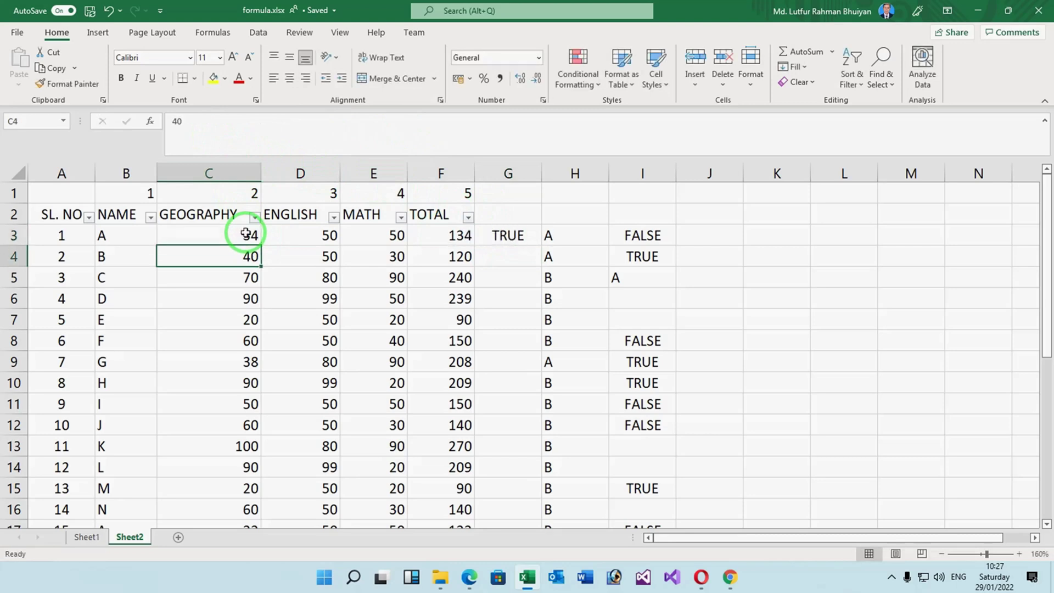
click(513, 235)
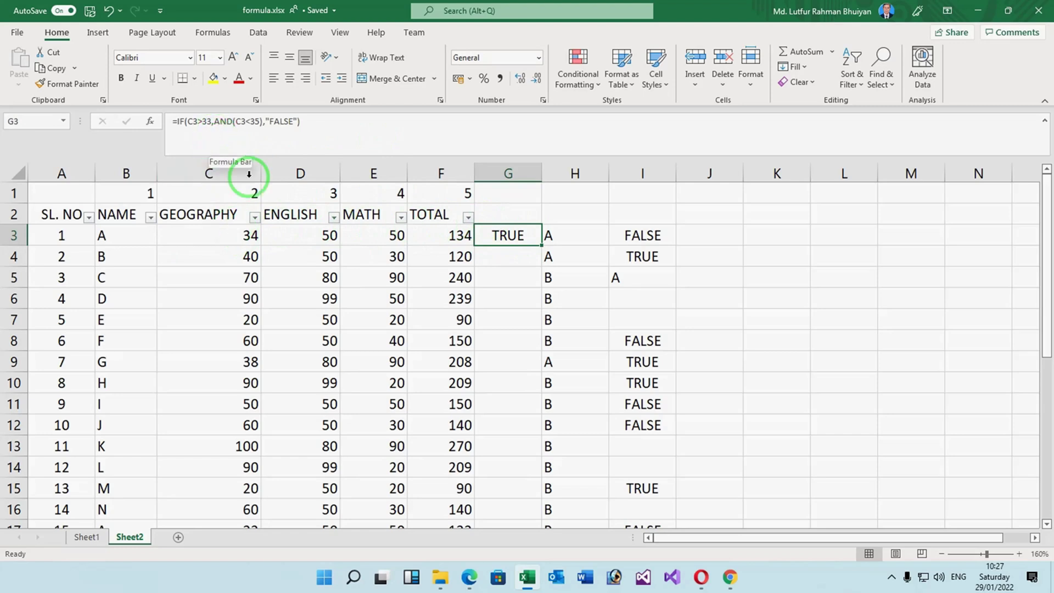
click(237, 230)
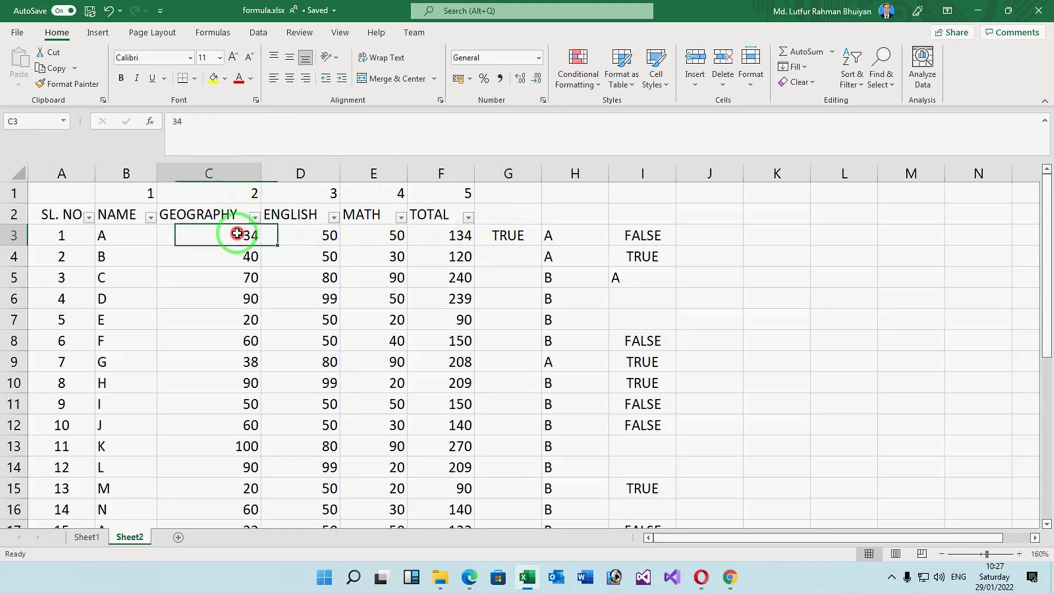
click(516, 230)
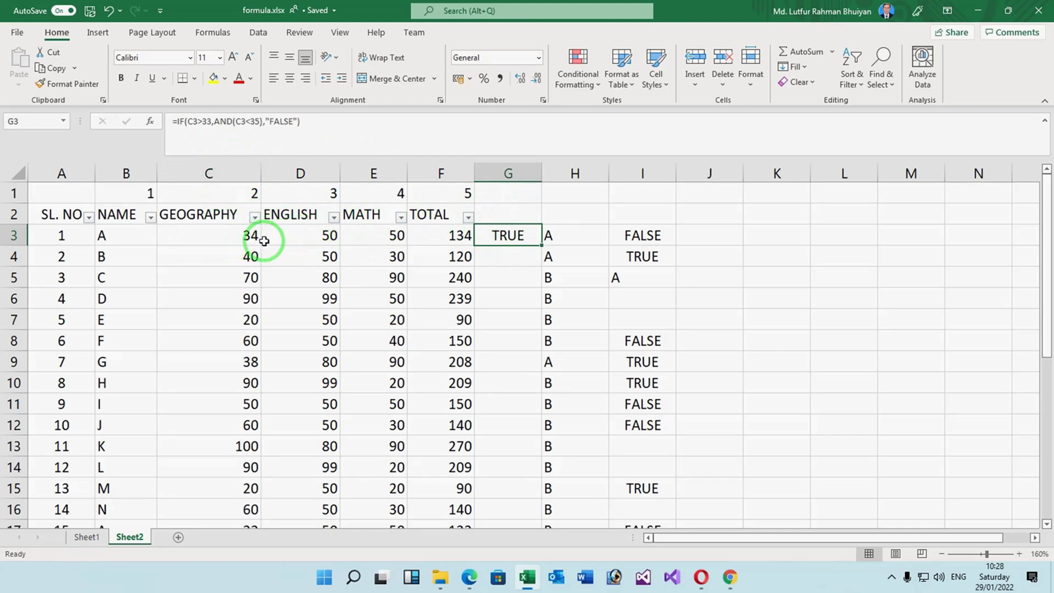
click(248, 237)
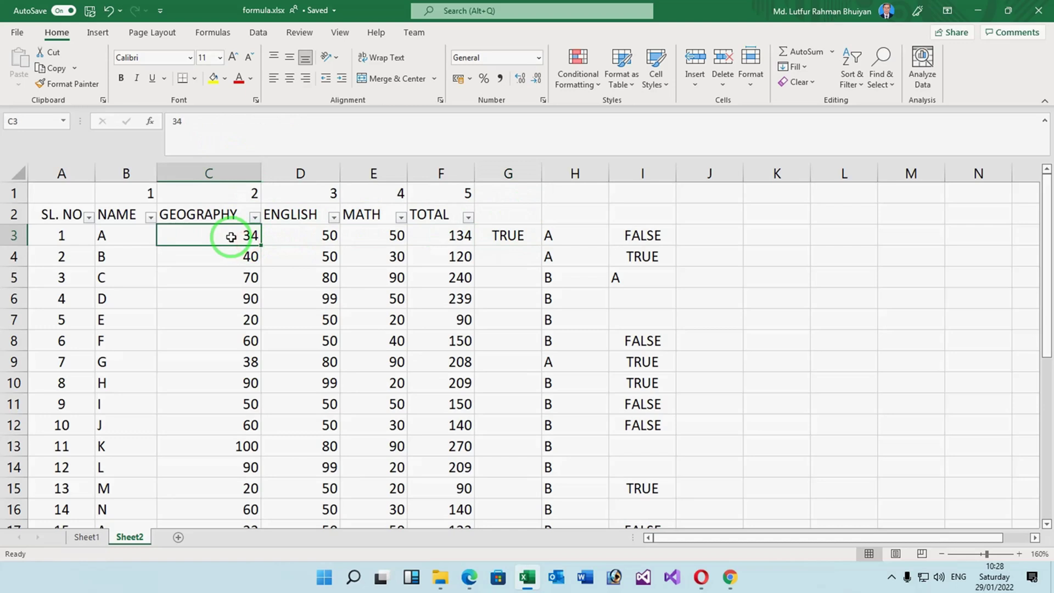
text(32)
key(Return)
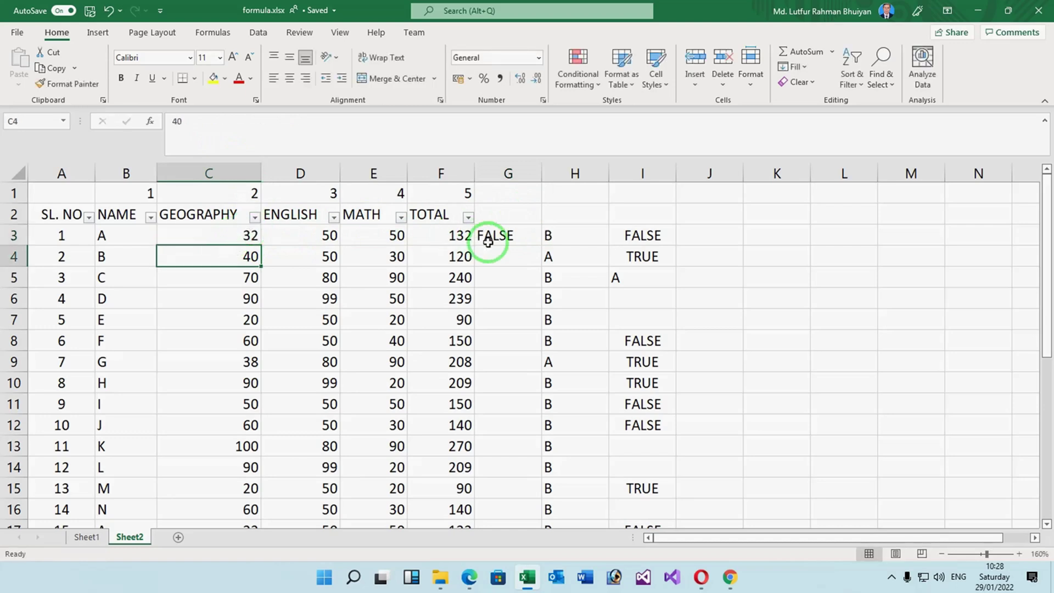
Step: Enter Geography scores 1 and then 35 in C3 and review G3's result
click(244, 236)
text(1)
key(Return)
click(248, 236)
text(35)
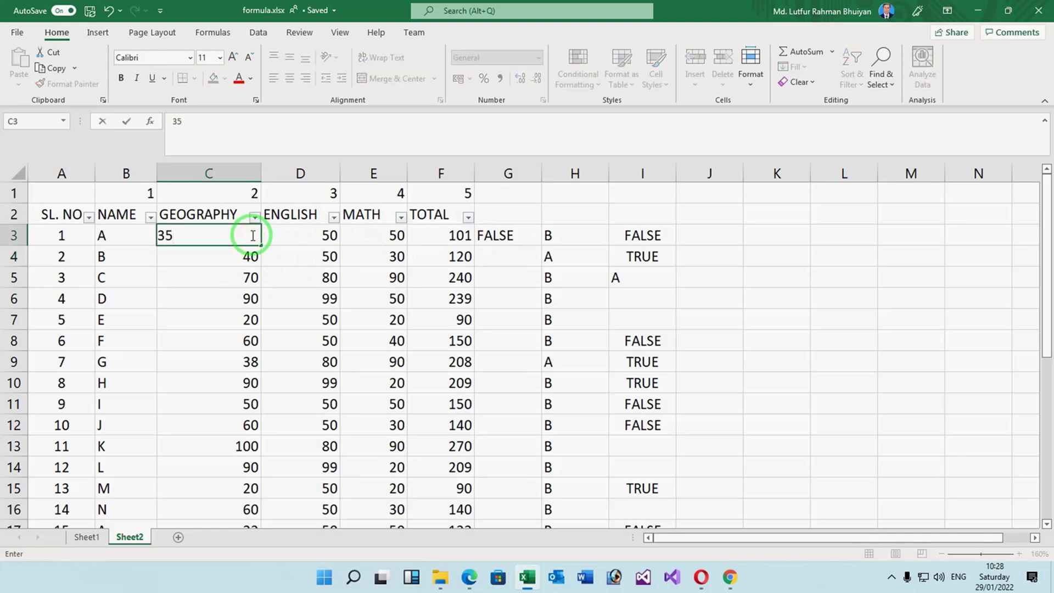
key(Return)
click(251, 235)
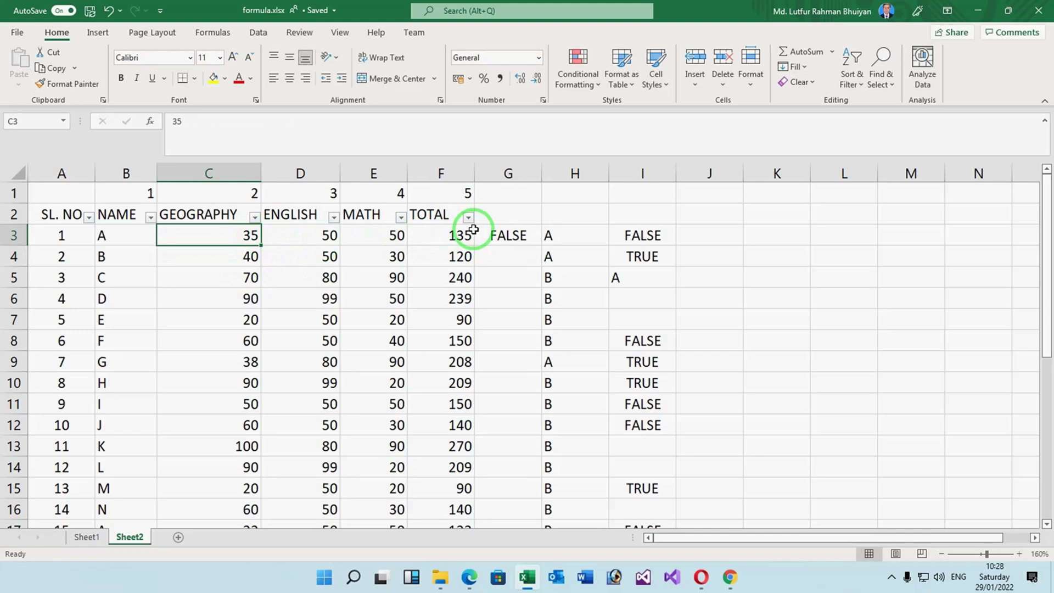
click(497, 235)
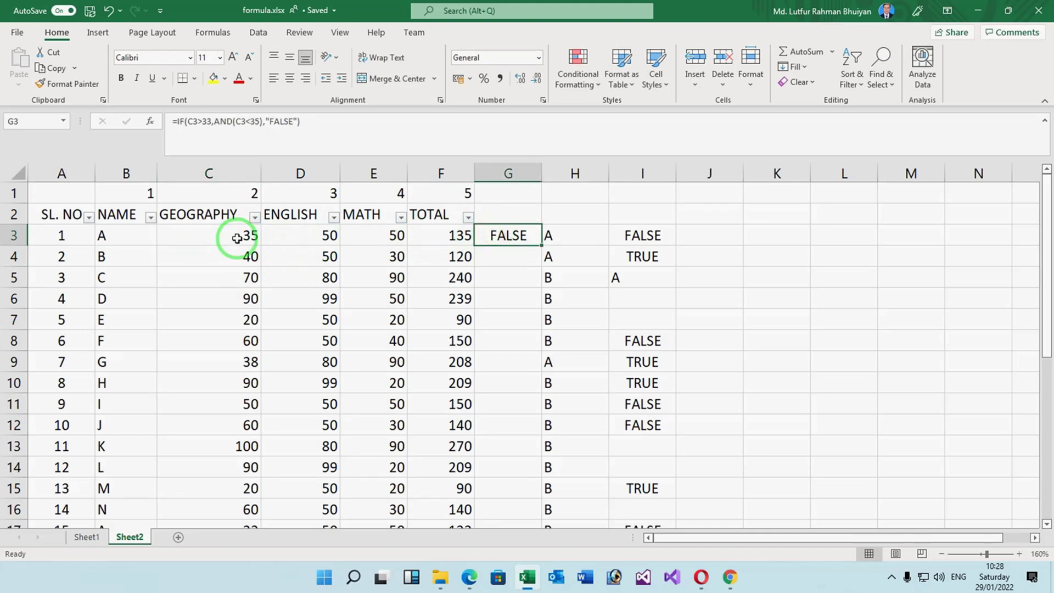
Step: Set C3's Geography score to 36, then 40, and inspect G3's IF formula
click(237, 238)
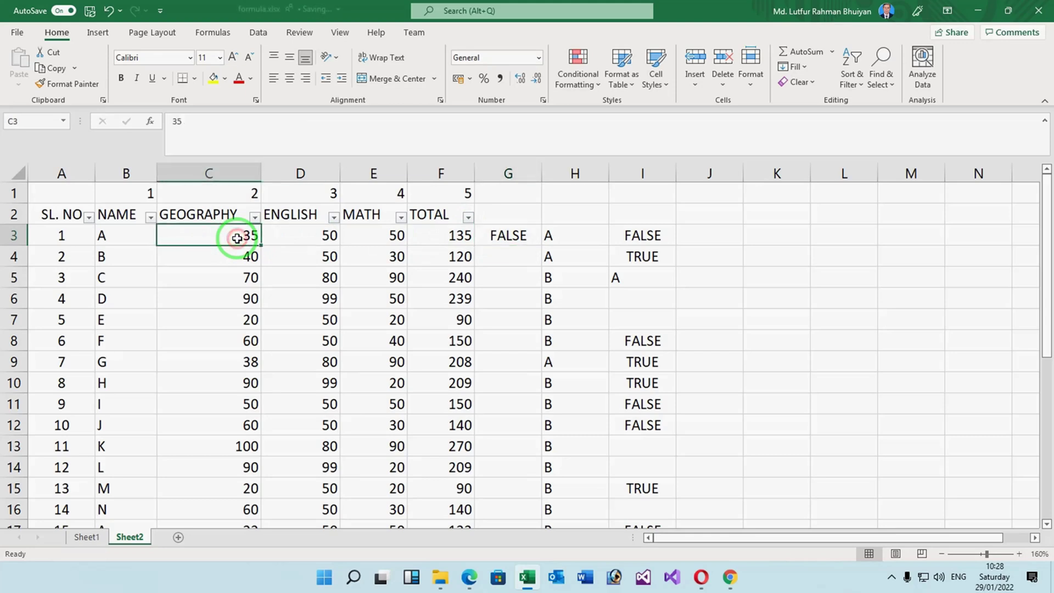
text(36)
key(Return)
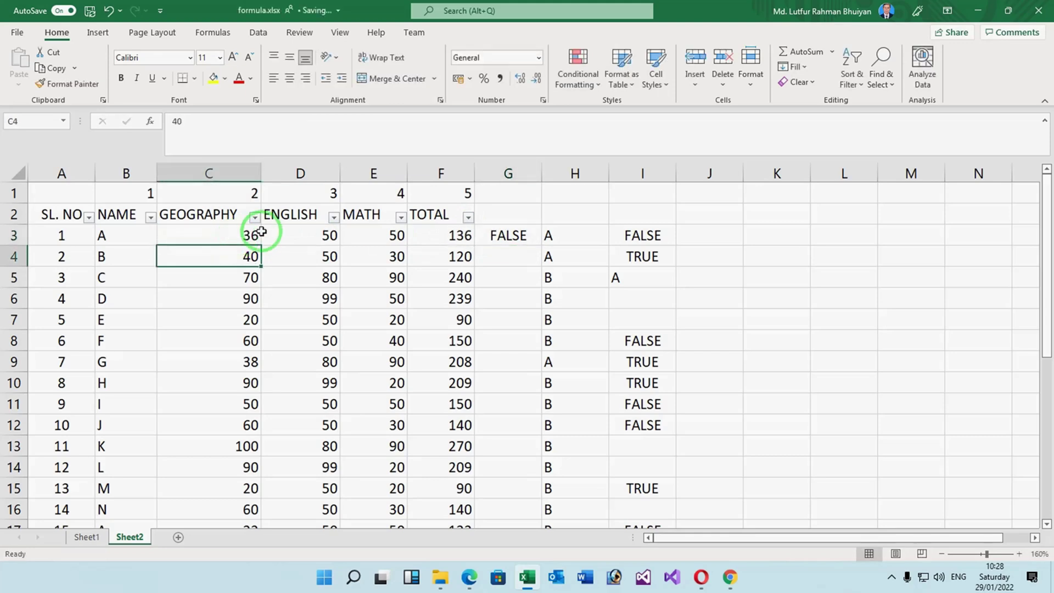
click(245, 236)
text(40)
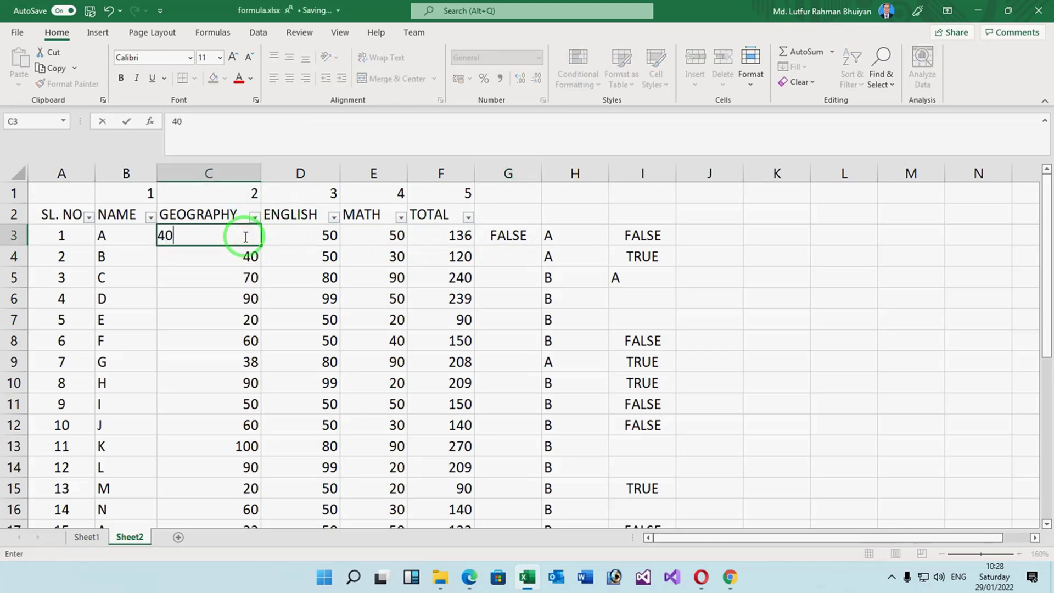
key(Return)
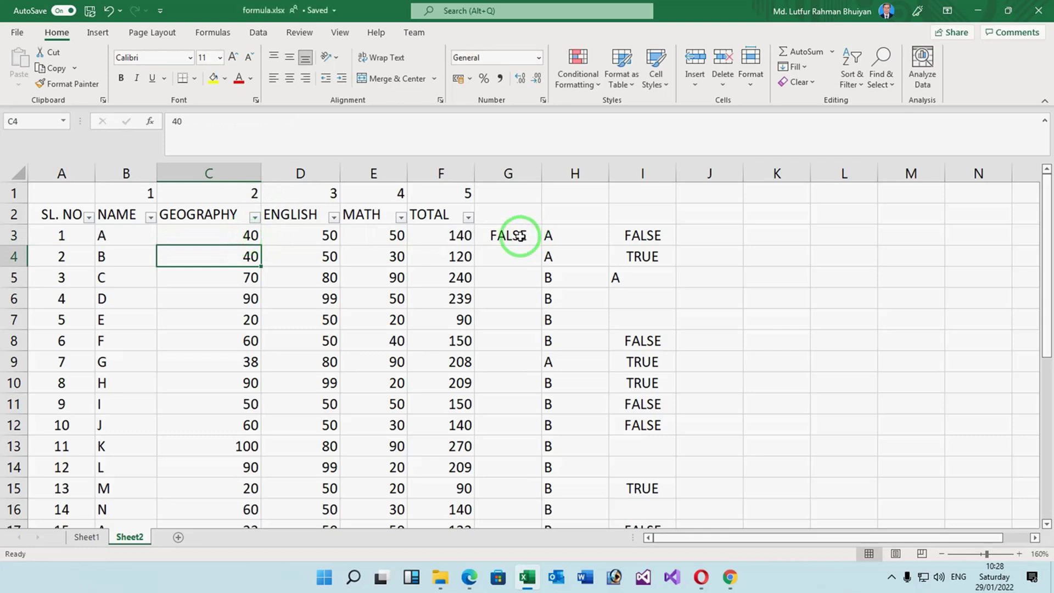
click(509, 235)
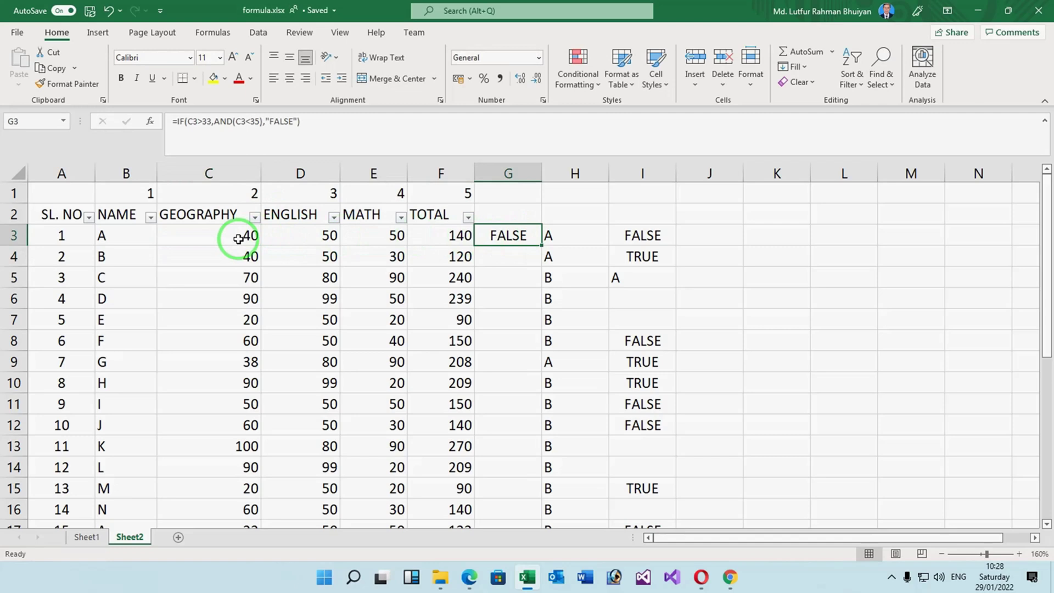
Step: Set C3 back to 33, then to 32, and review G3's IF formula
click(238, 239)
text(33)
key(Return)
click(253, 236)
text(32)
key(Return)
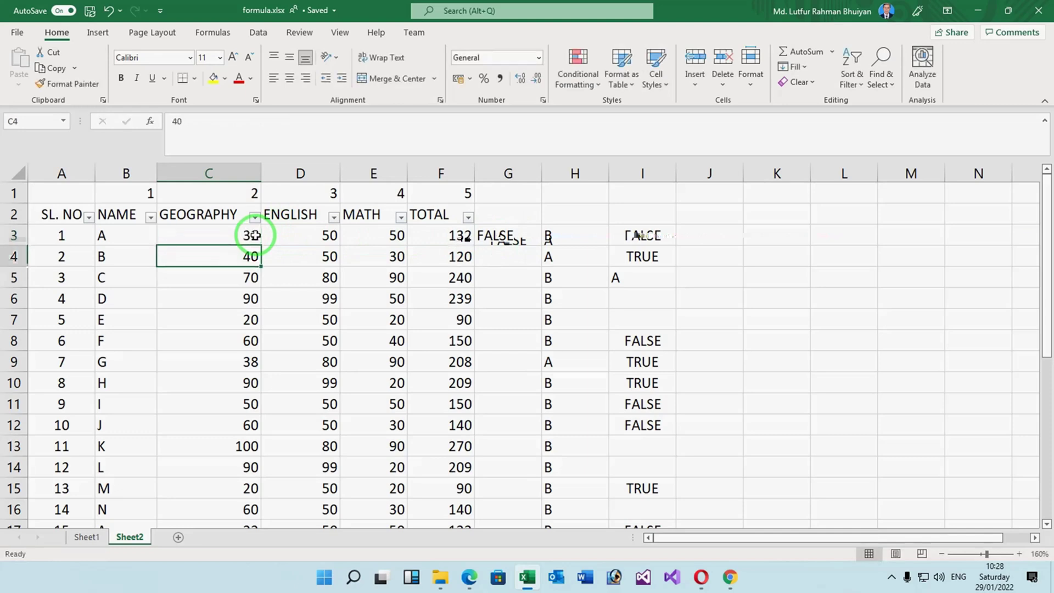
click(516, 232)
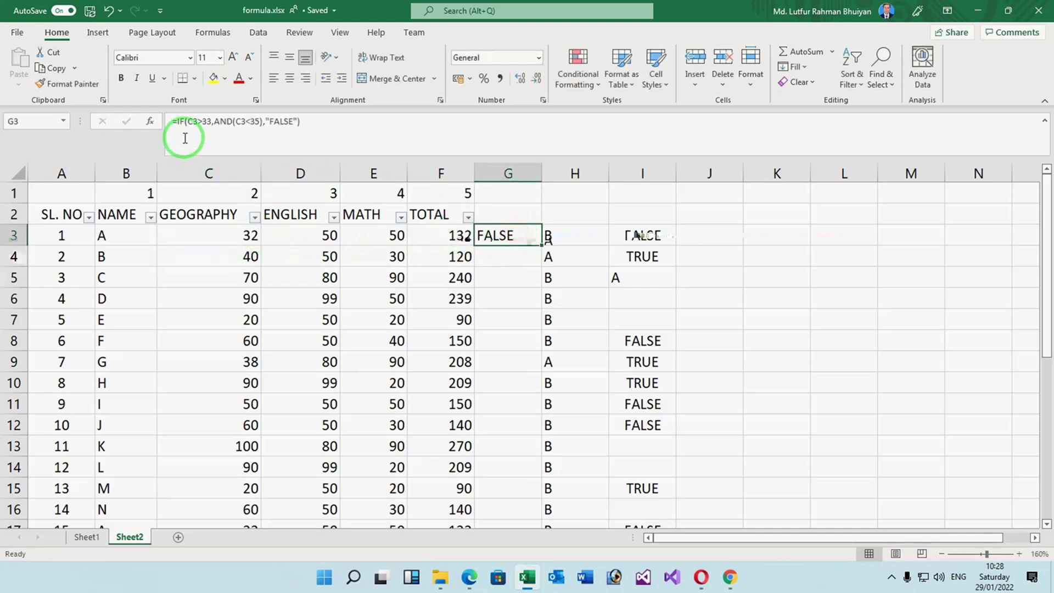
click(207, 120)
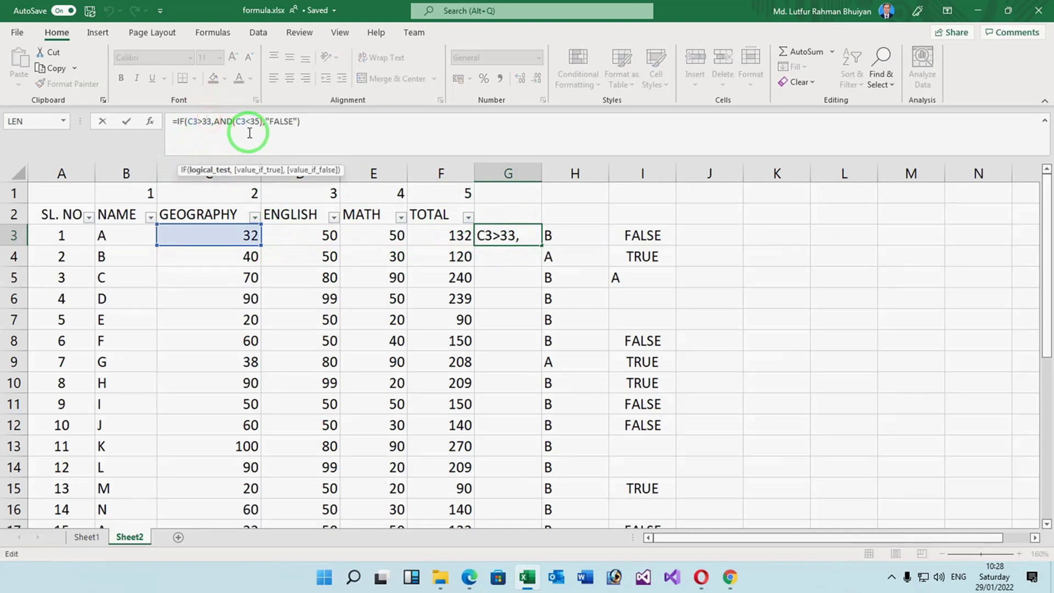
text(1)
Step: Commit G3's formula with threshold C3>31, confirm TRUE for score 32, and copy G3
key(Return)
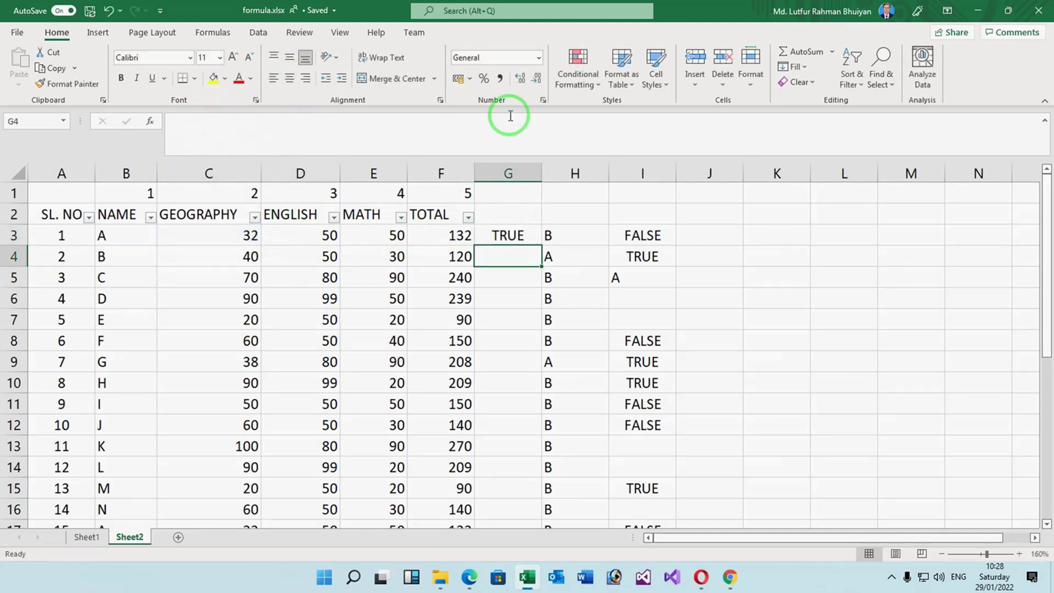
click(509, 235)
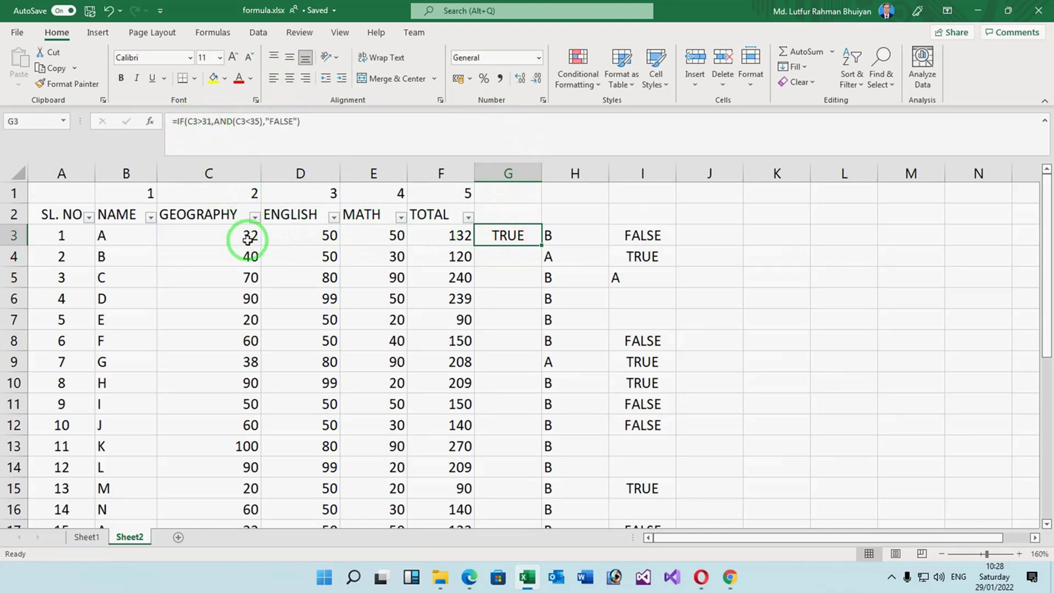
click(248, 239)
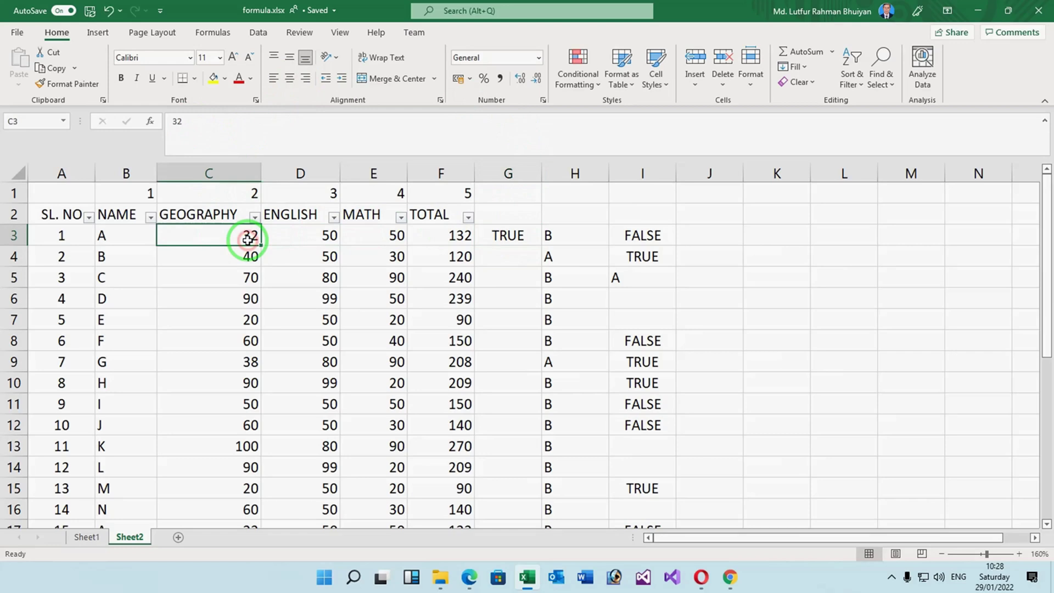
click(510, 237)
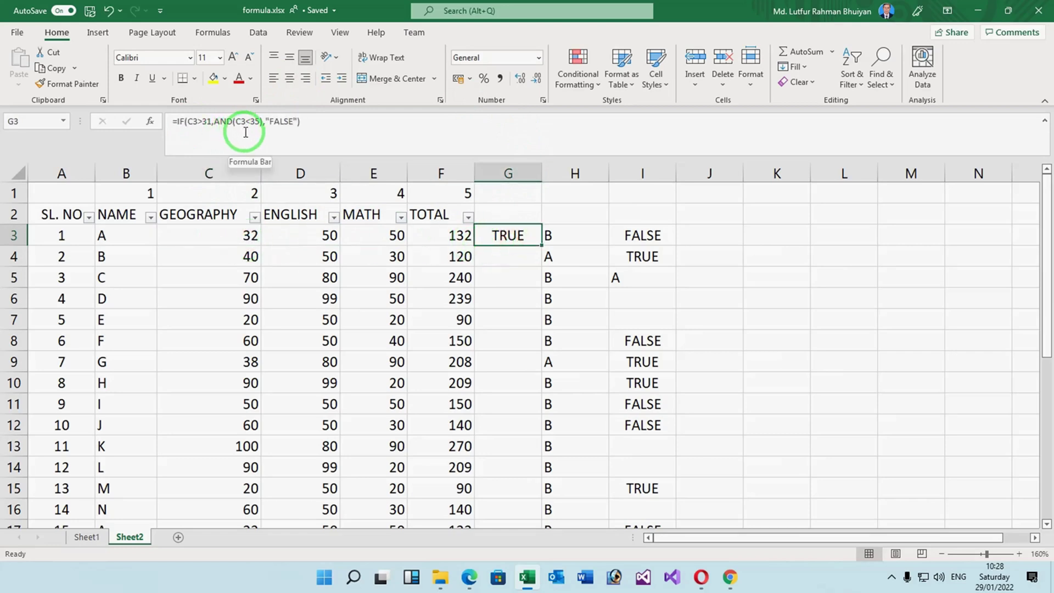
click(248, 236)
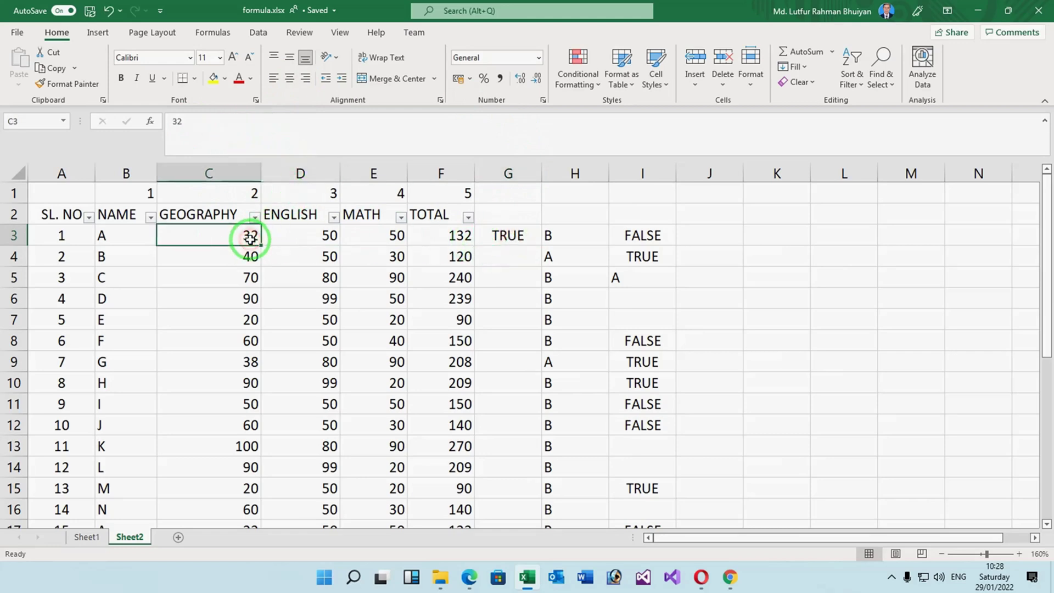
click(519, 238)
key(ctrl+c)
Step: Paste G3's IF formula into G4:G30
drag(513, 258, 528, 575)
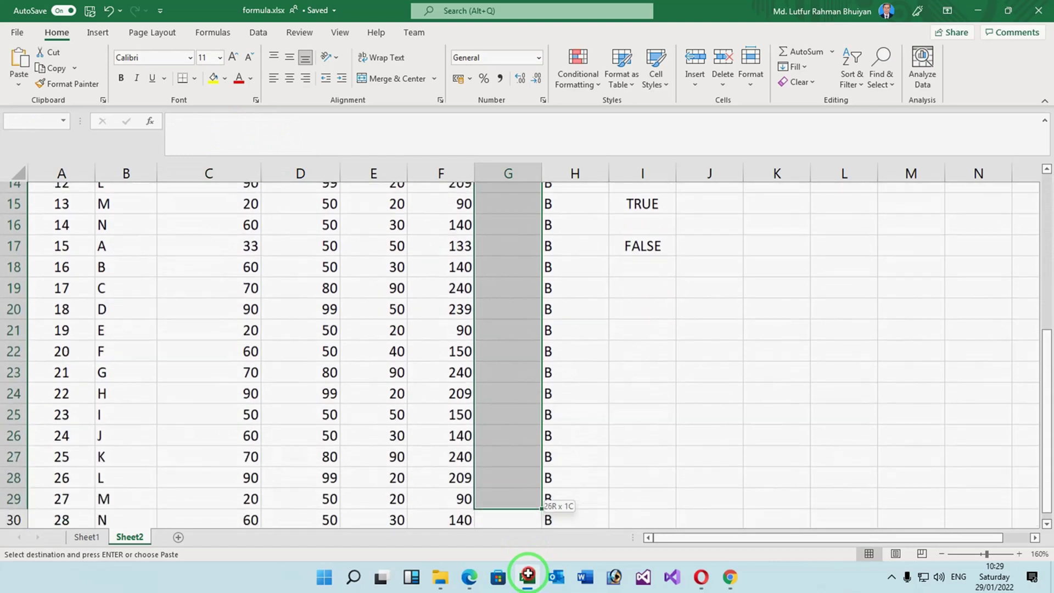
drag(528, 575, 512, 468)
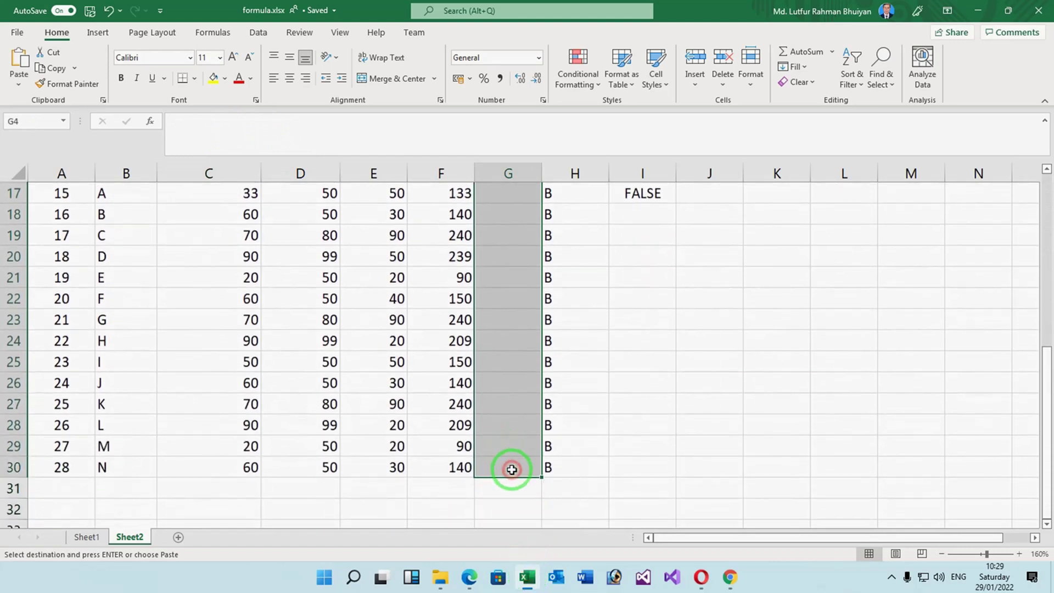
key(ctrl+v)
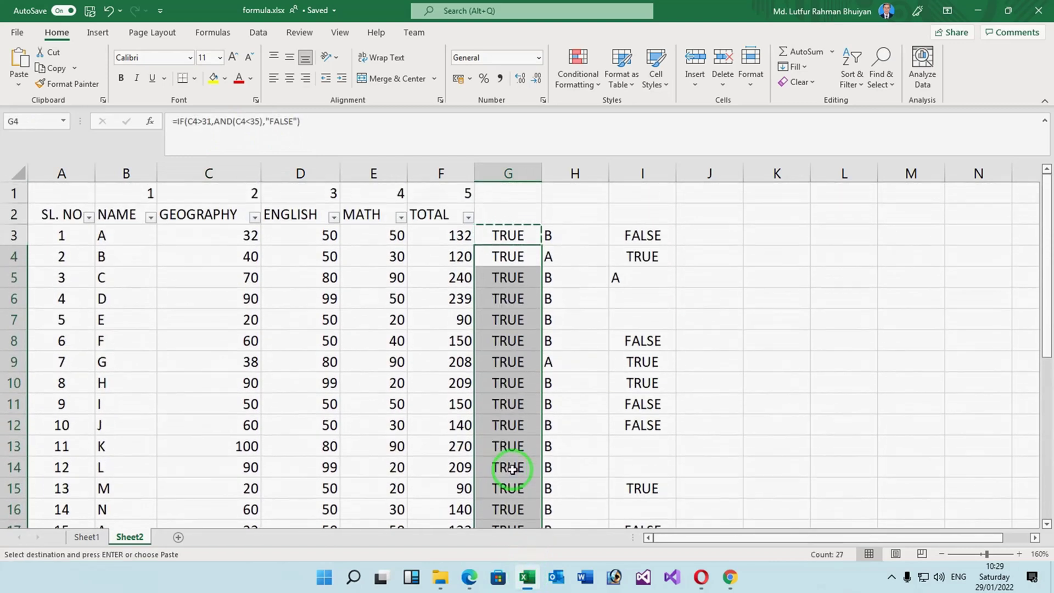
click(734, 345)
click(529, 244)
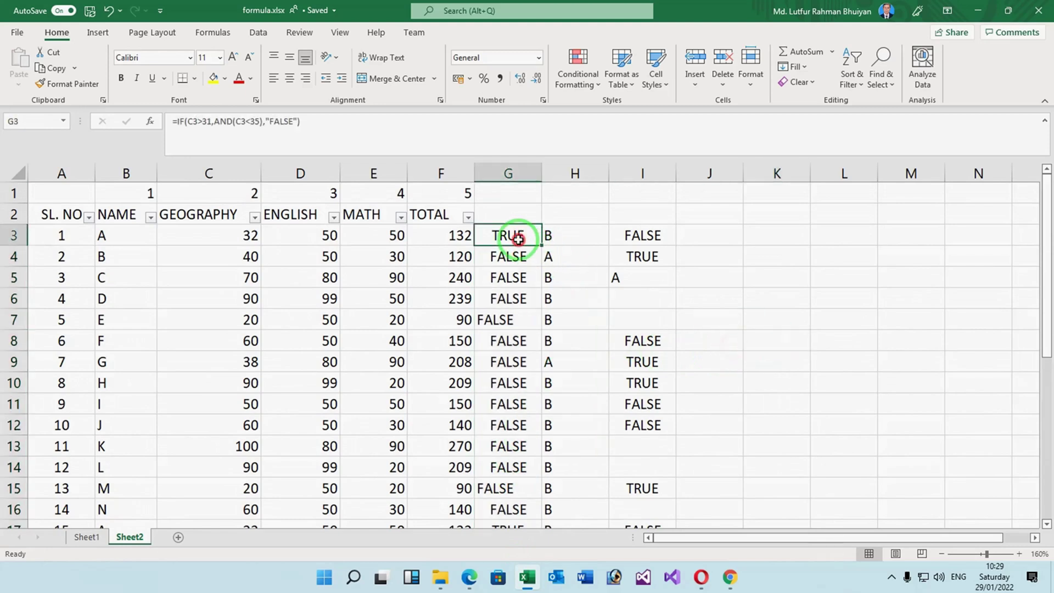
Step: Check the copied formulas down column G, including row 17's TRUE for 33
click(495, 258)
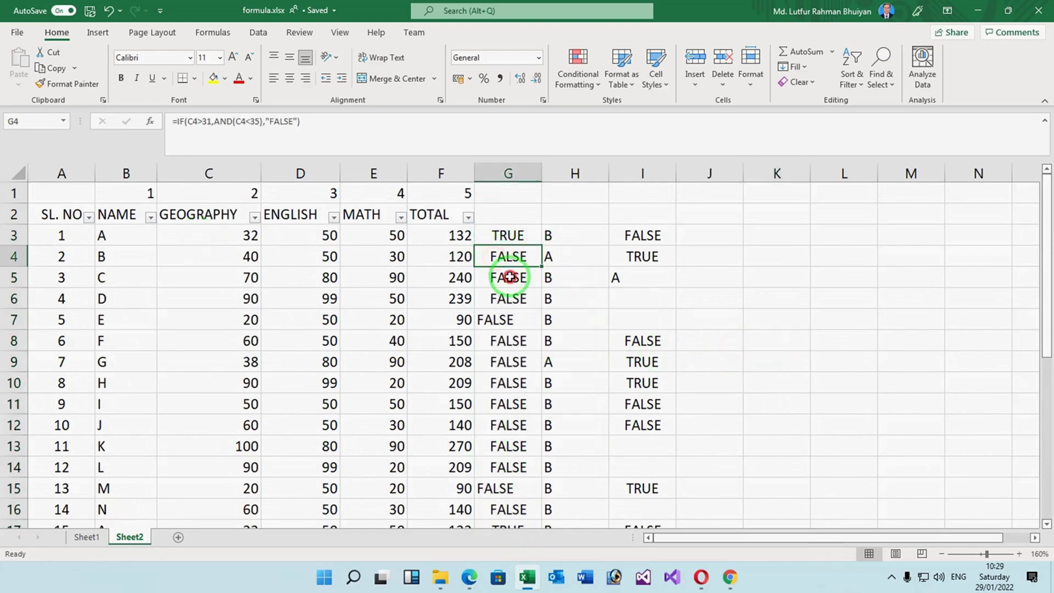
click(506, 277)
click(509, 299)
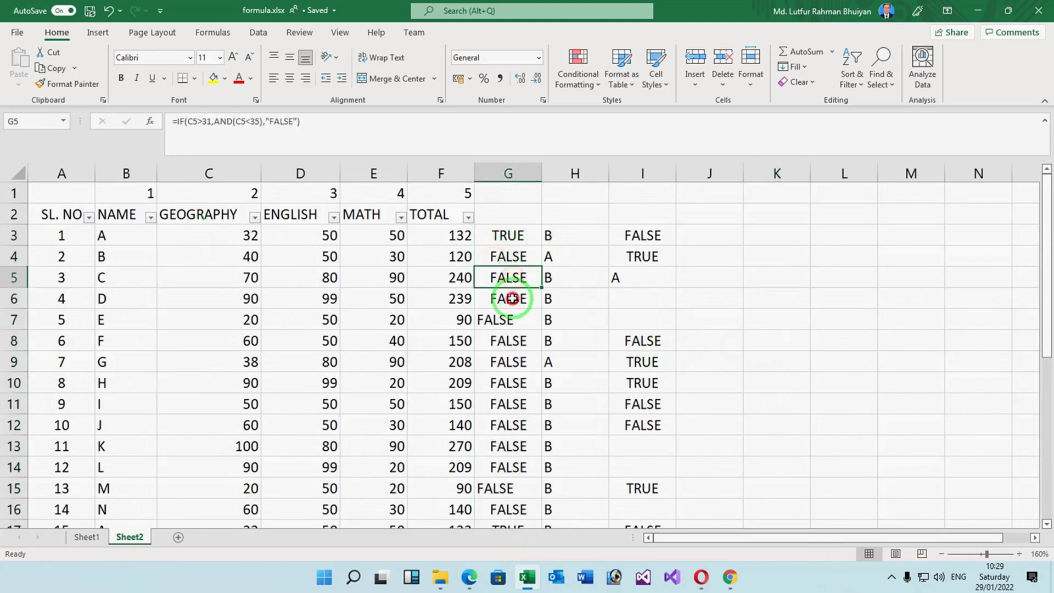
click(507, 320)
click(509, 341)
scroll(516, 377, down, 1)
scroll(516, 377, down, 1)
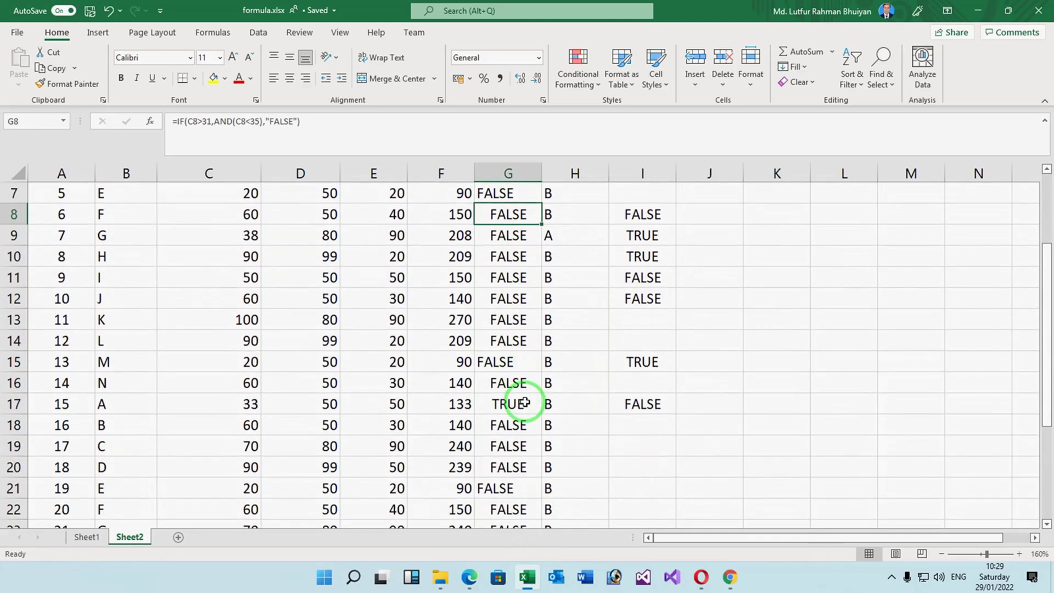
drag(511, 406, 252, 405)
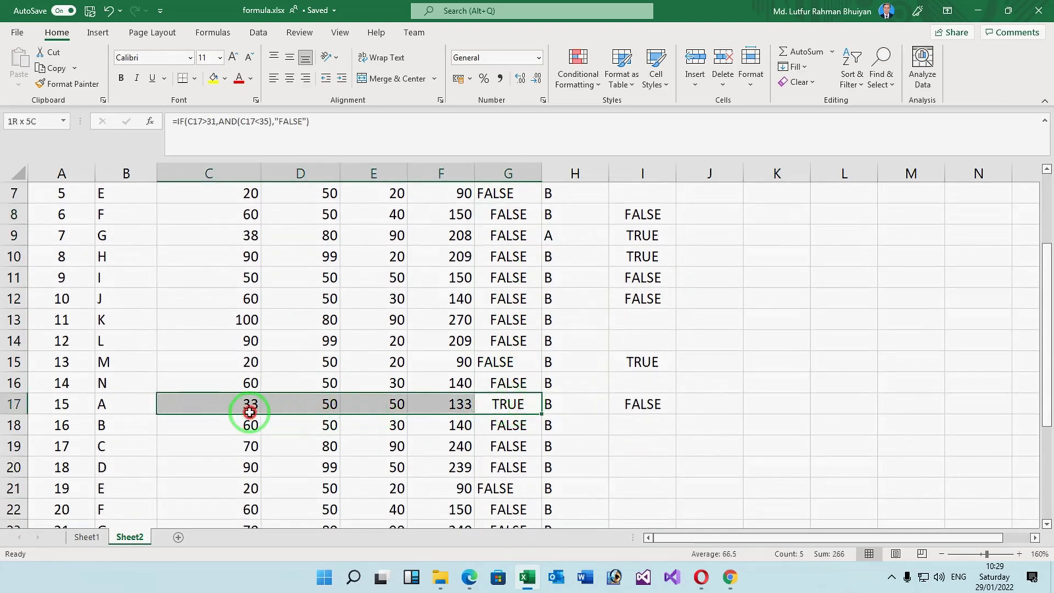
click(511, 426)
scroll(513, 445, down, 1)
scroll(513, 445, down, 1)
scroll(511, 440, down, 1)
scroll(509, 431, up, 3)
scroll(507, 424, up, 2)
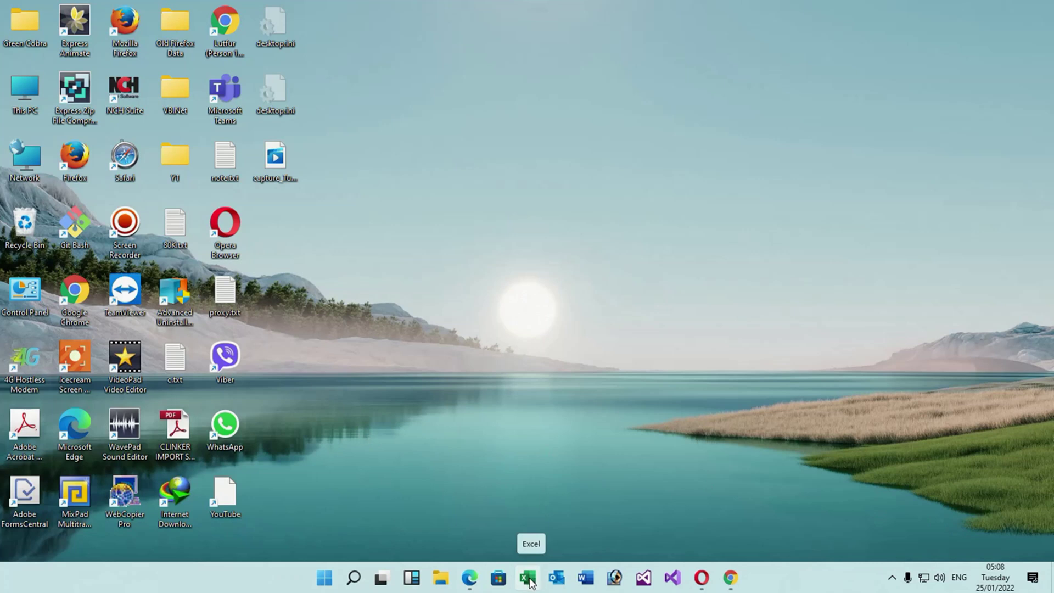
Step: Return to Excel and create a new blank workbook, Book1
click(528, 579)
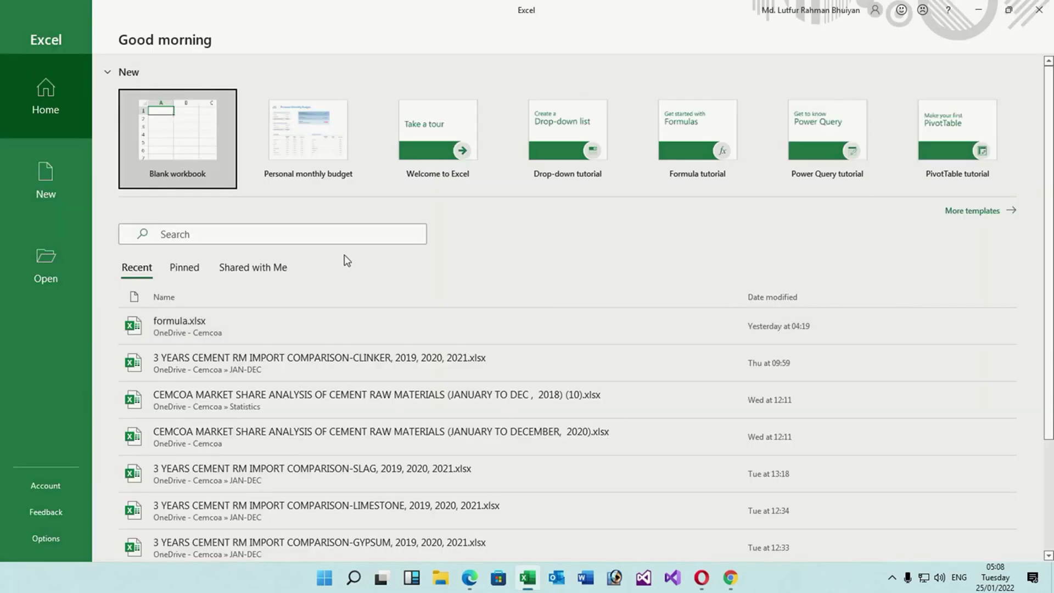
click(191, 157)
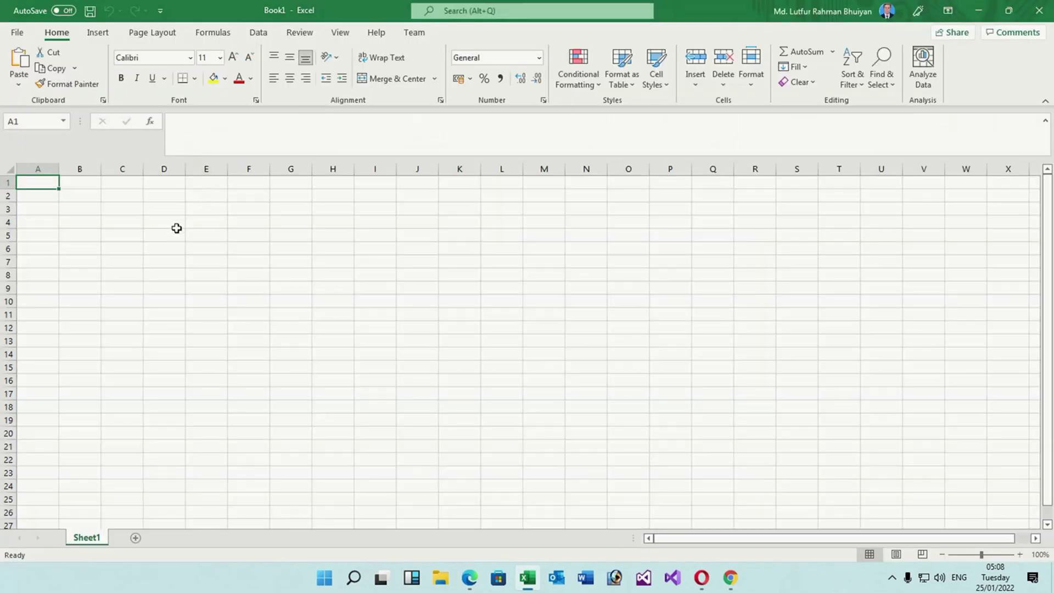
Step: Zoom the sheet and enter the = sign as text in D1
click(221, 198)
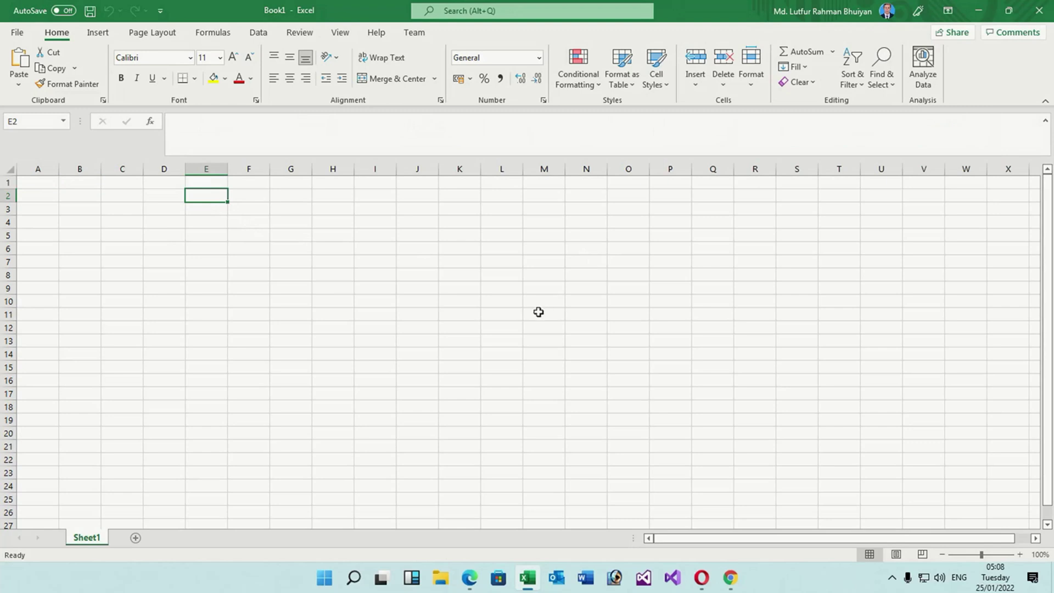
drag(981, 555, 1000, 554)
click(448, 216)
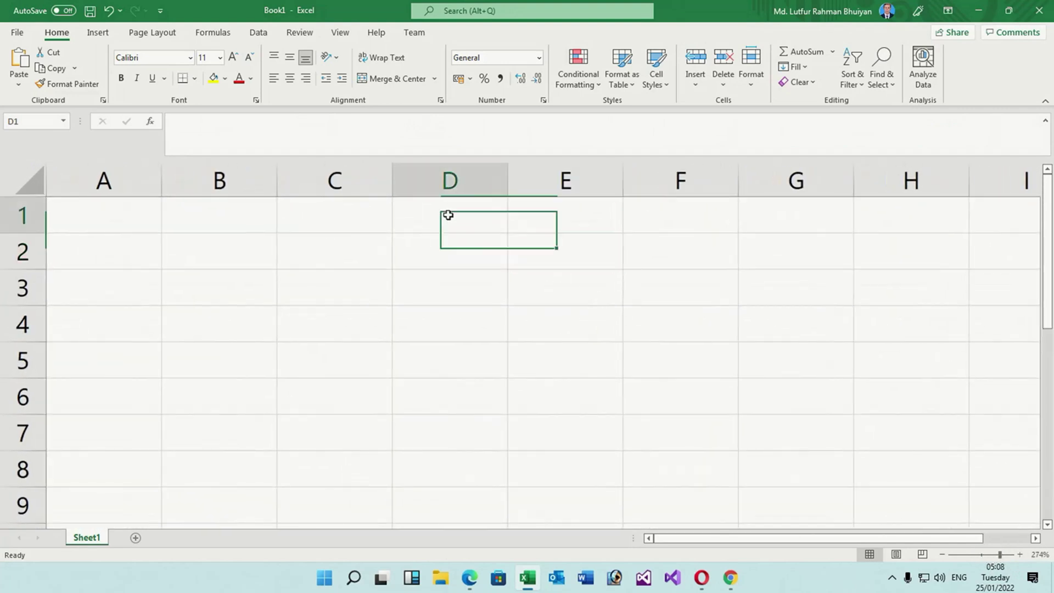
text(=)
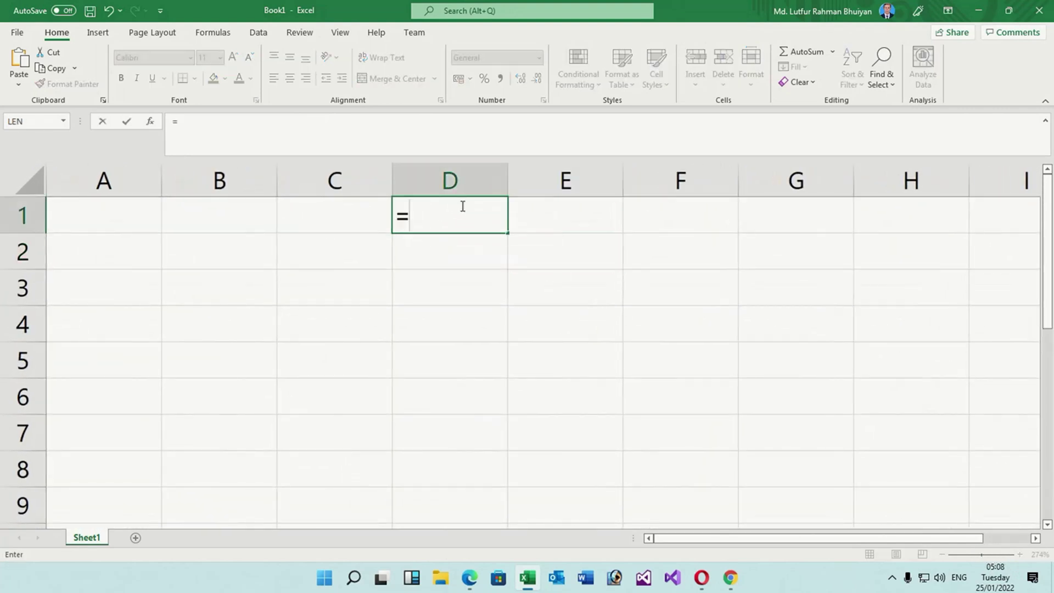
click(451, 245)
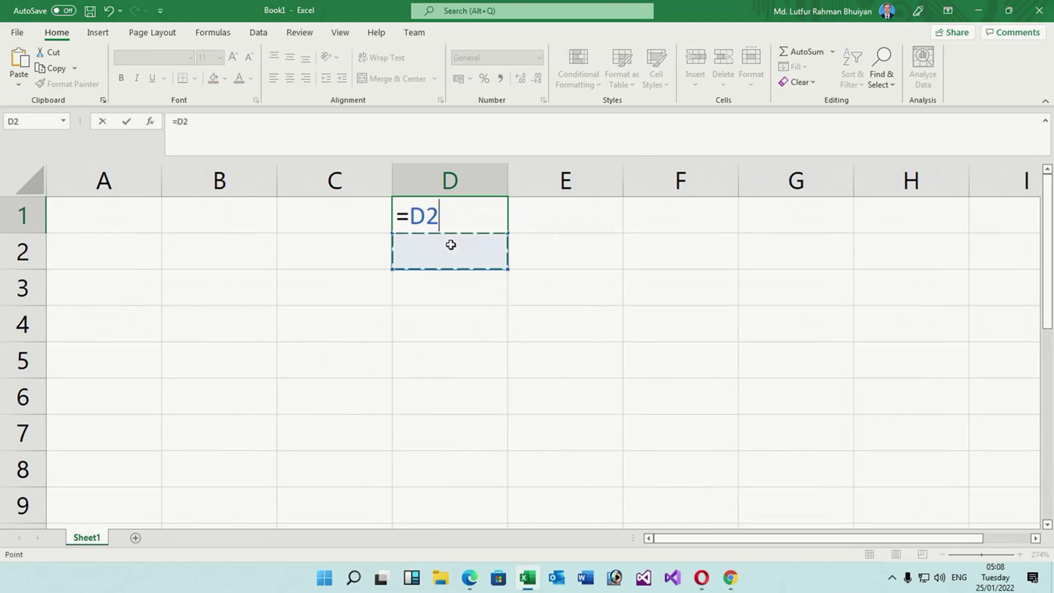
key(Escape)
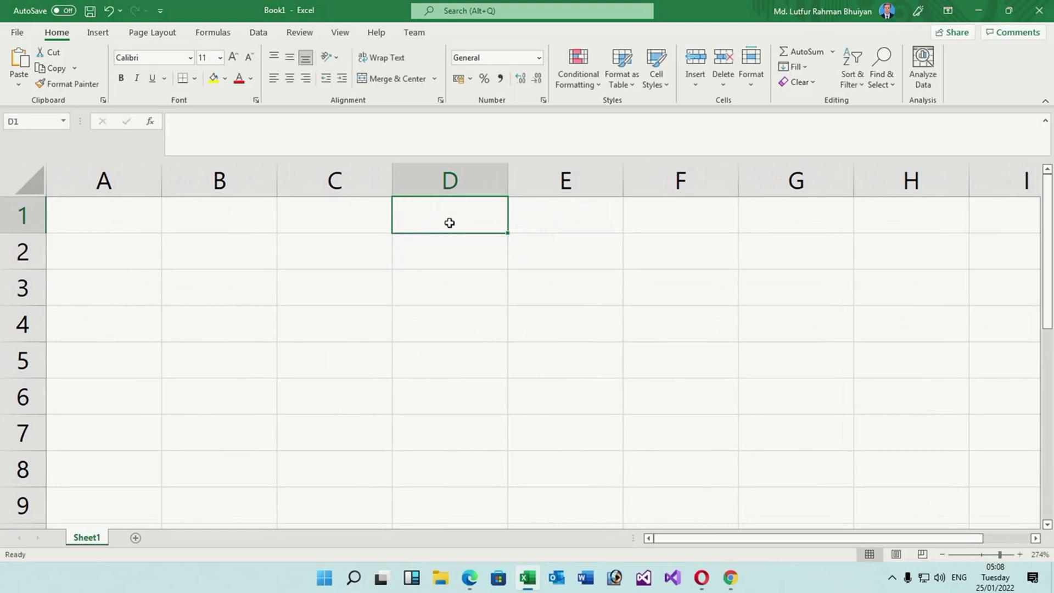
text('=)
key(Return)
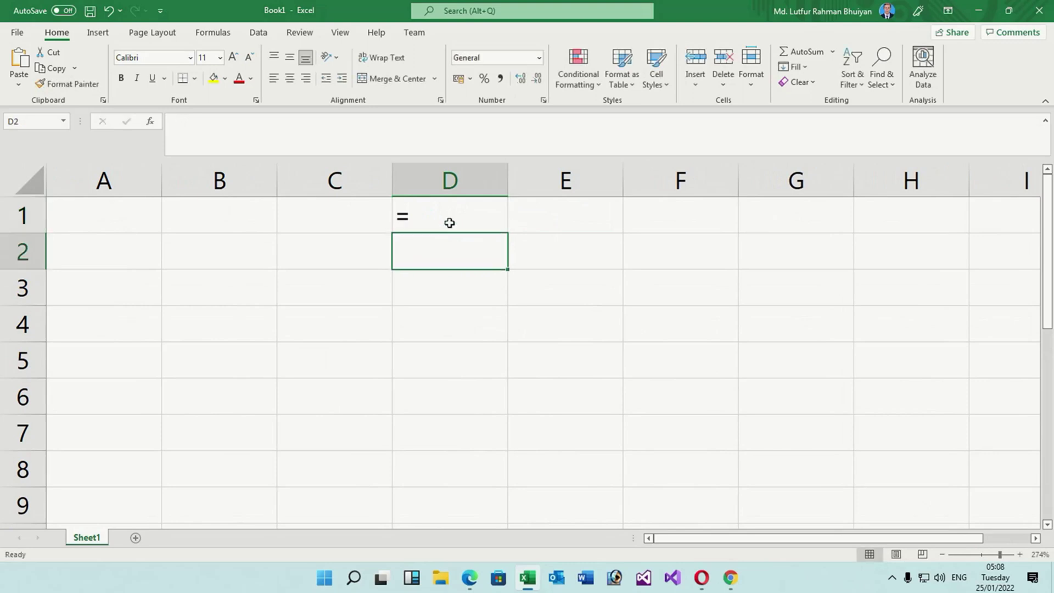
Step: Enter the operators <>, >, <, >= and <= down D2:D6
text(<>)
key(Return)
text(>)
key(Return)
text(<)
key(Return)
text(>)
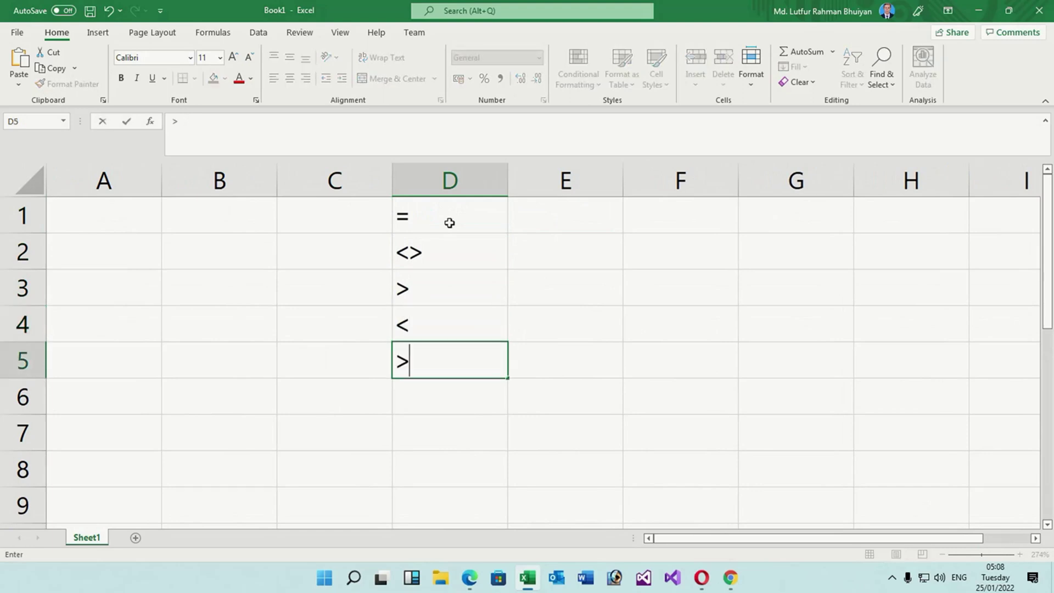
key(Return)
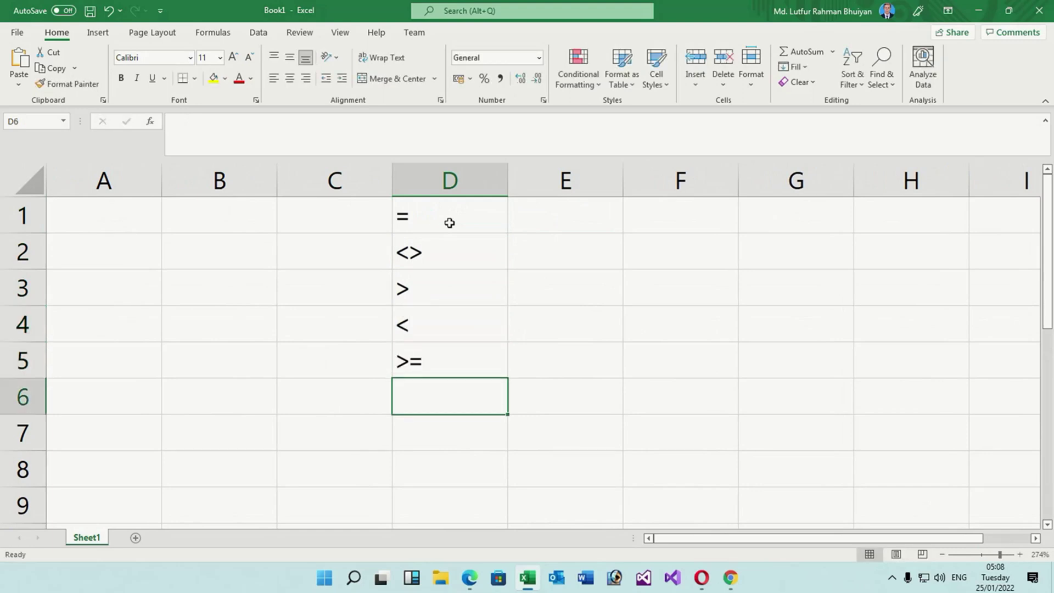
text(<)
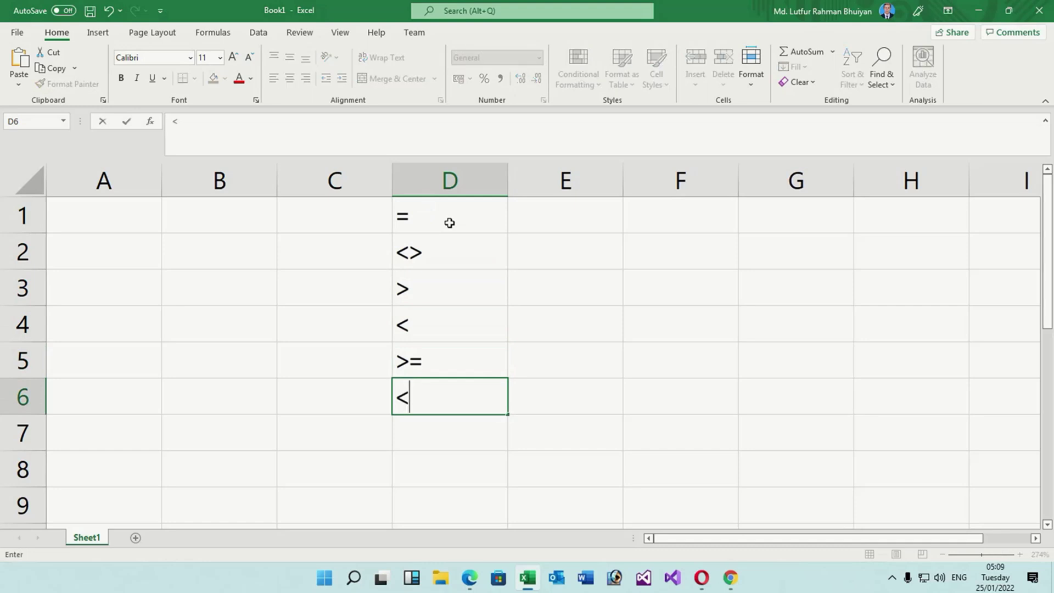
text(=)
key(Return)
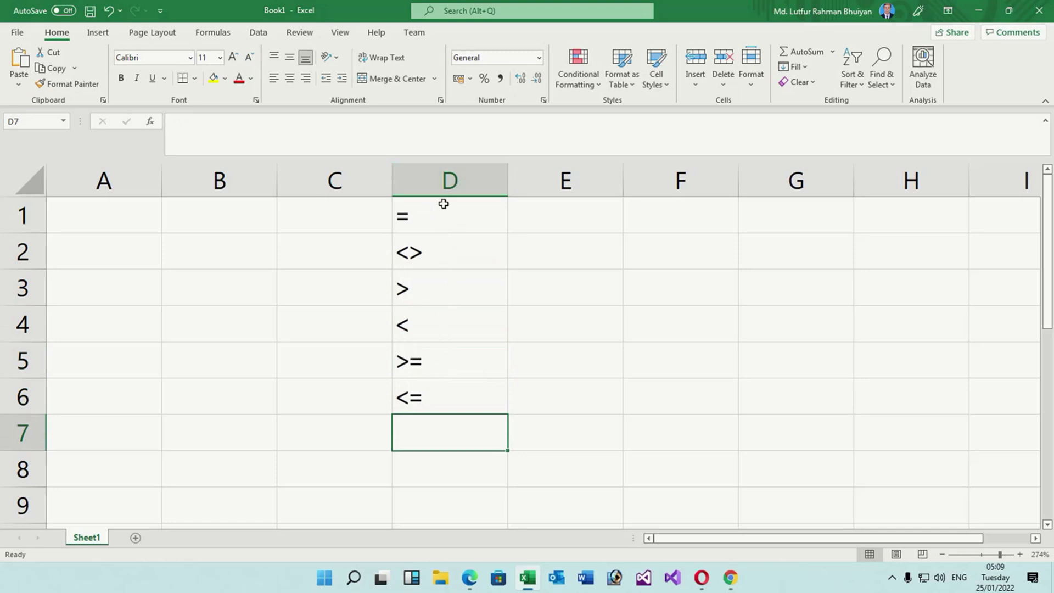
Step: Put a Qty header in A1 and 100, 200, 300, 50, 60, 100 down A2:A7
click(110, 215)
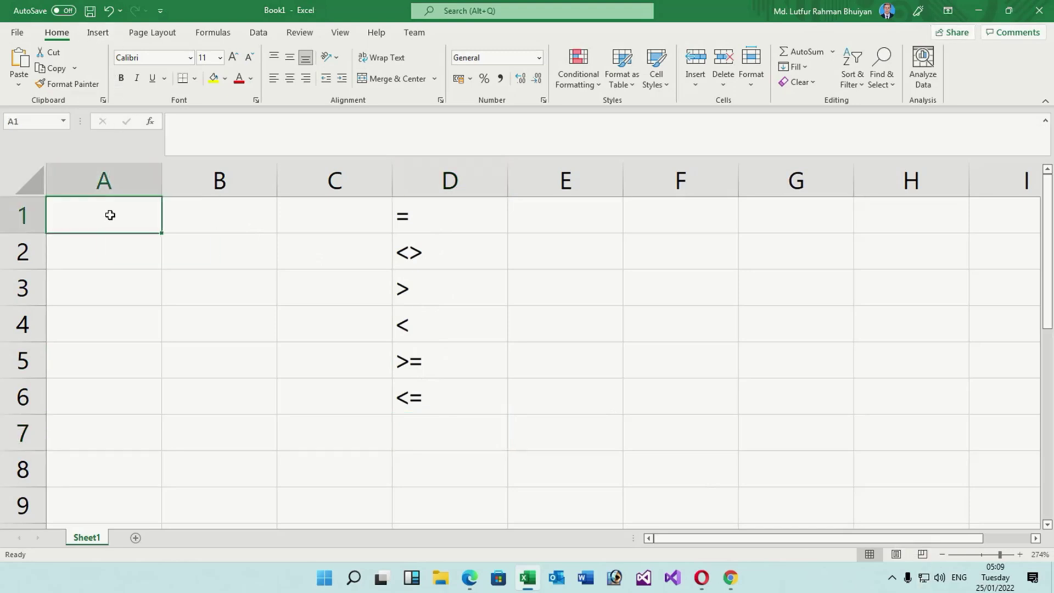
text(Q)
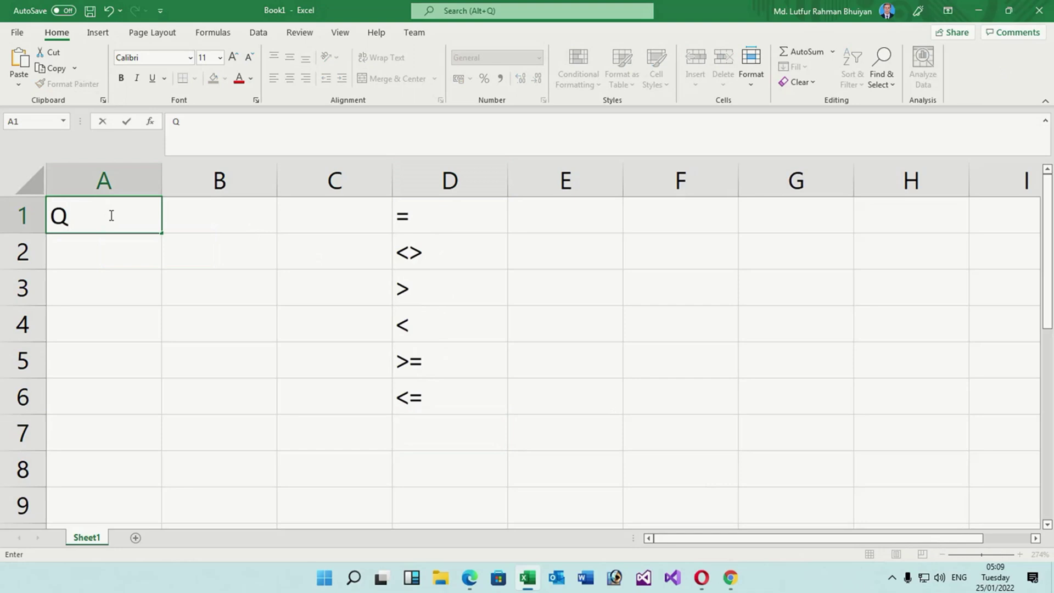
text(ty)
key(Return)
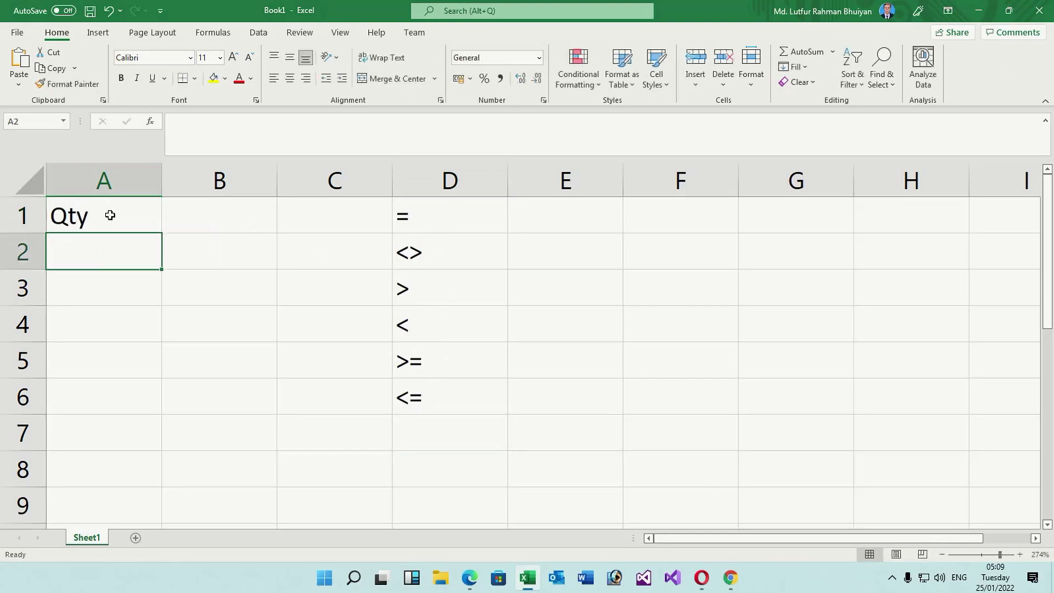
text(100)
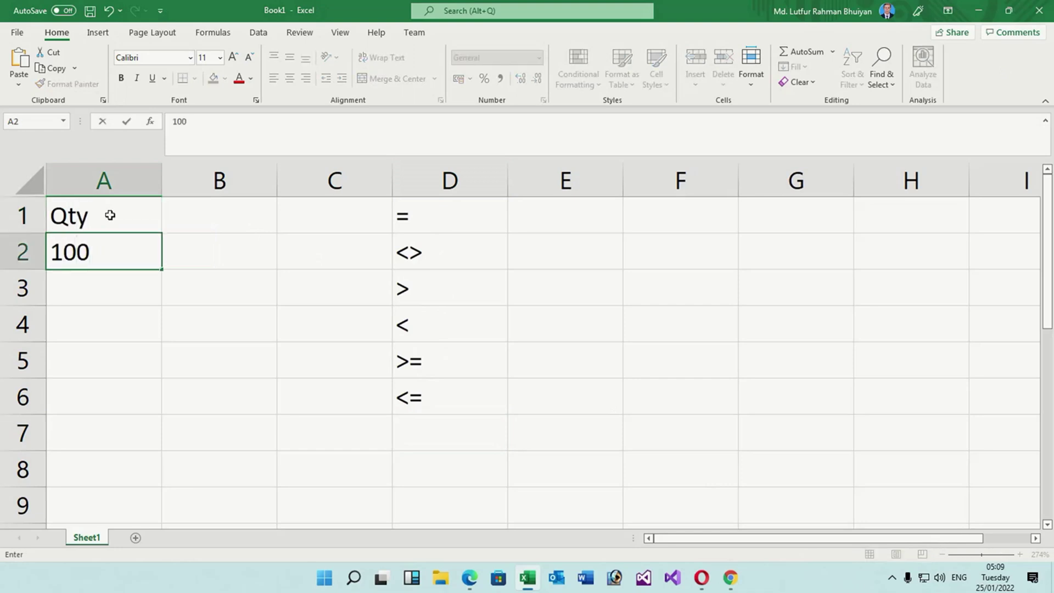
key(Return)
text(200)
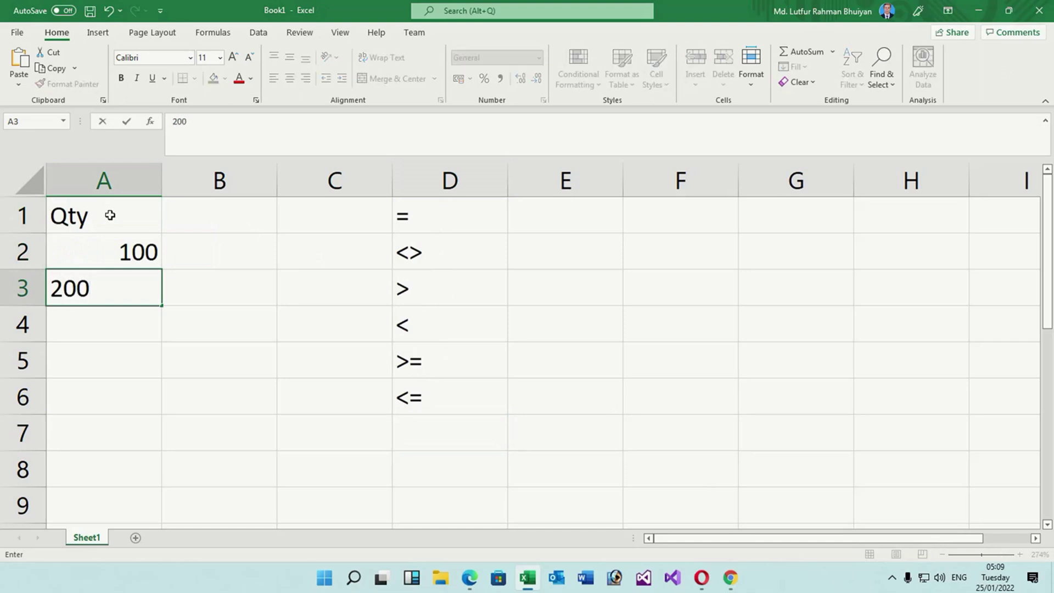
key(Return)
text(300)
key(Return)
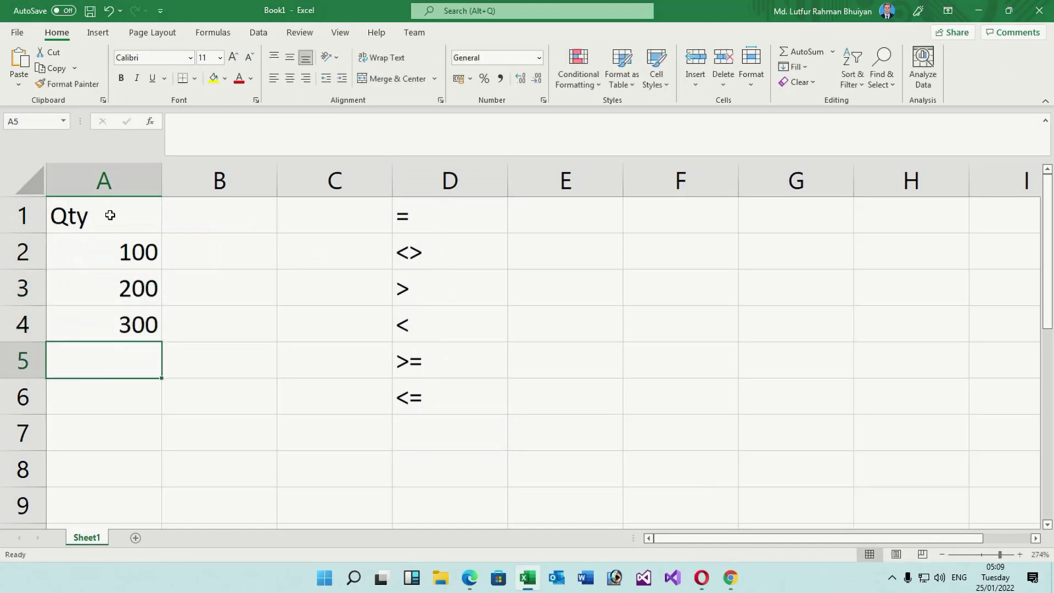
text(50)
key(Return)
text(60)
key(Return)
text(100)
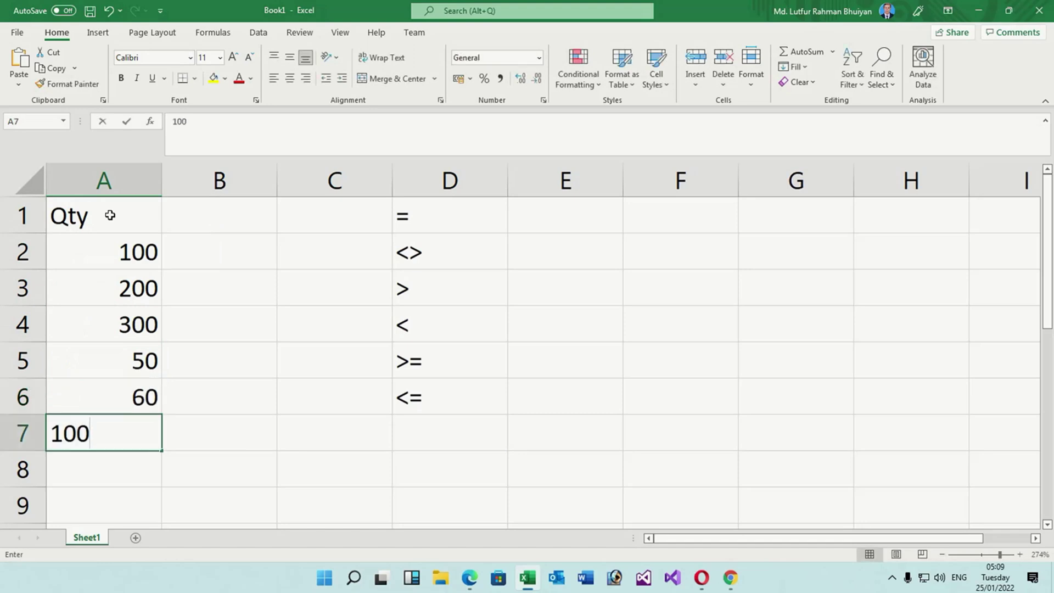
key(Return)
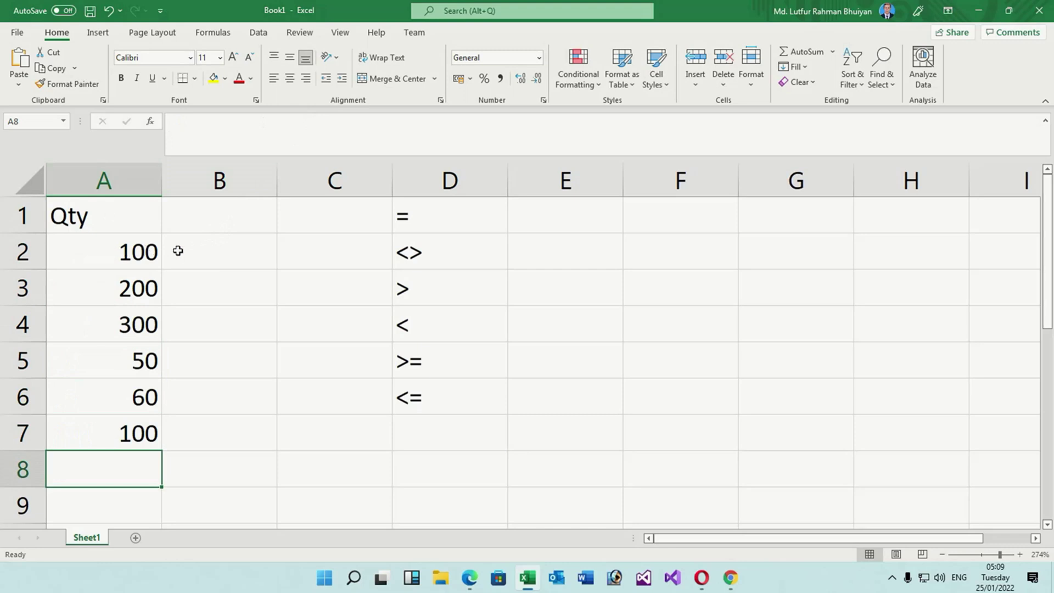
Step: Enter 200, 300, 50, 60, 50, 800 down B2:B7
click(196, 250)
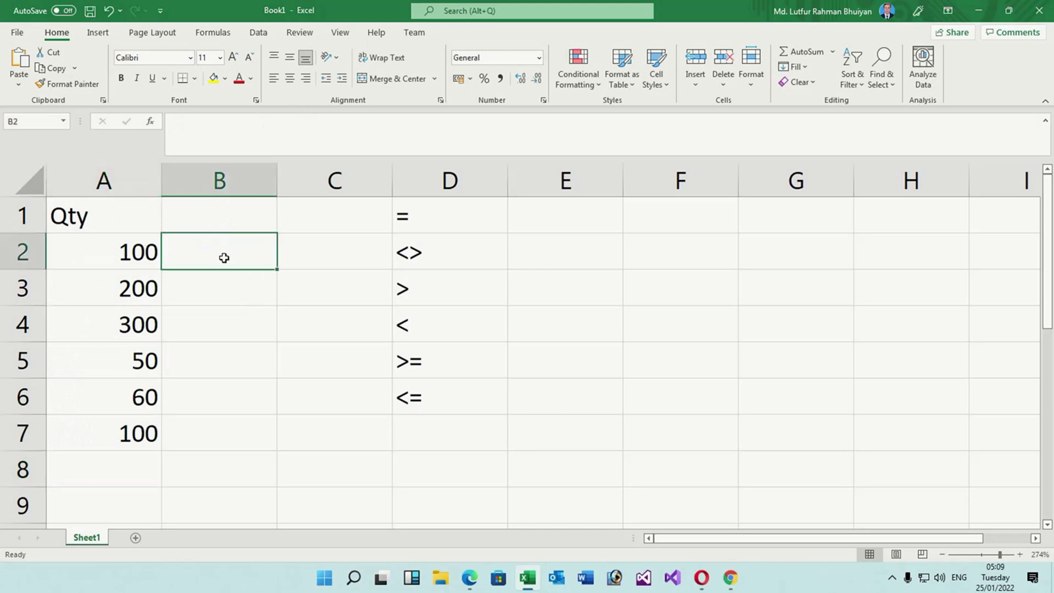
text(200)
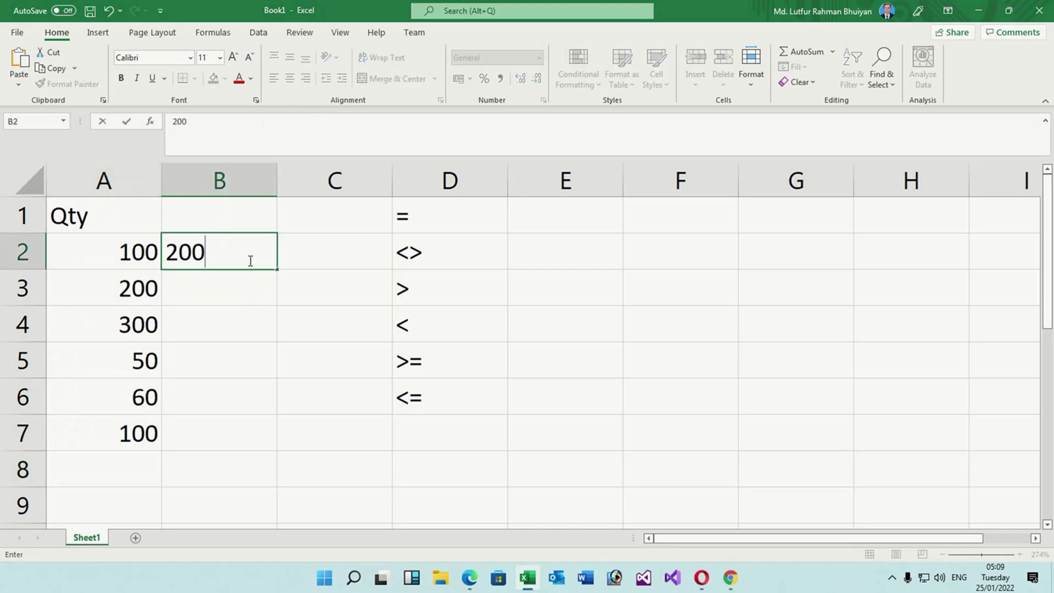
key(Return)
text(300)
key(Return)
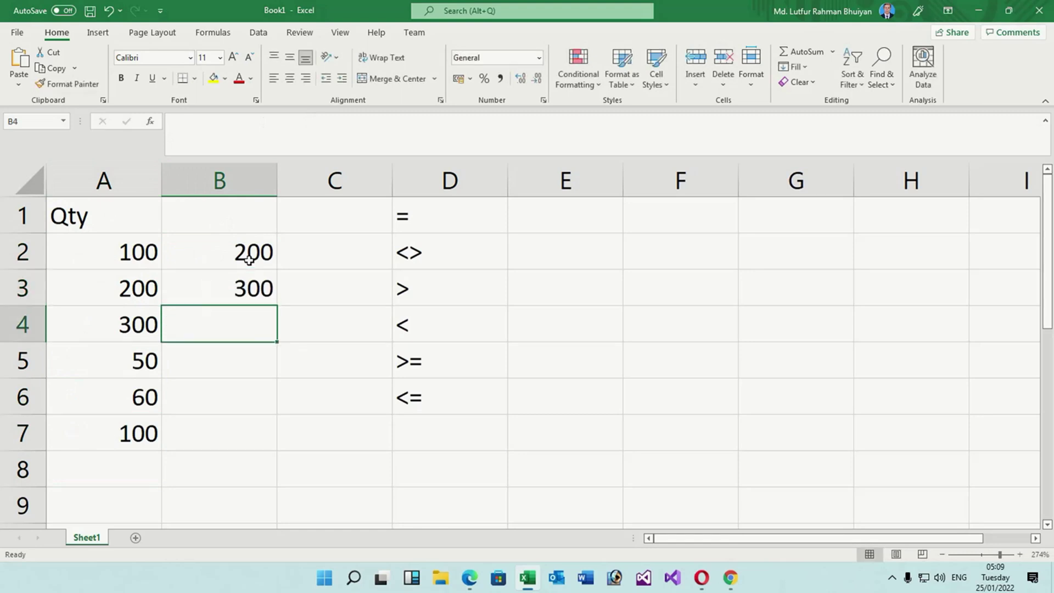
text(50)
key(Return)
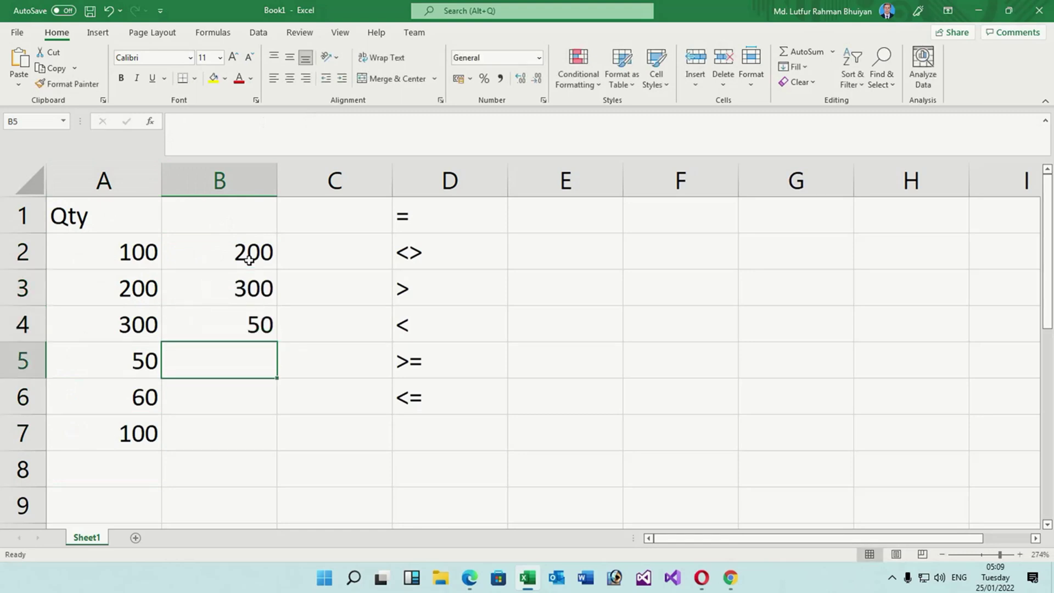
text(60)
key(Return)
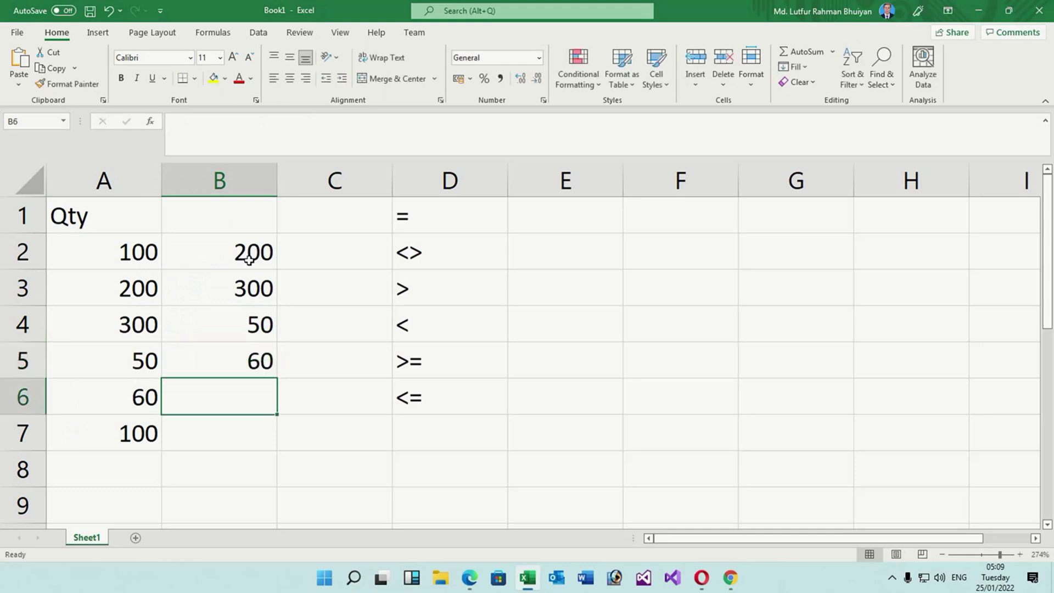
text(50)
key(Return)
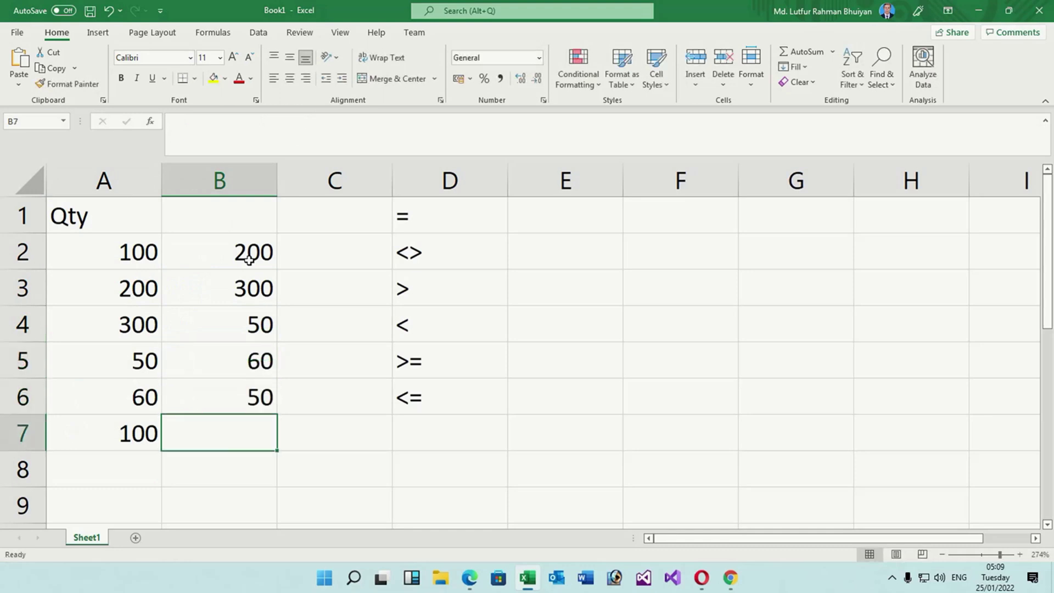
text(800)
key(Return)
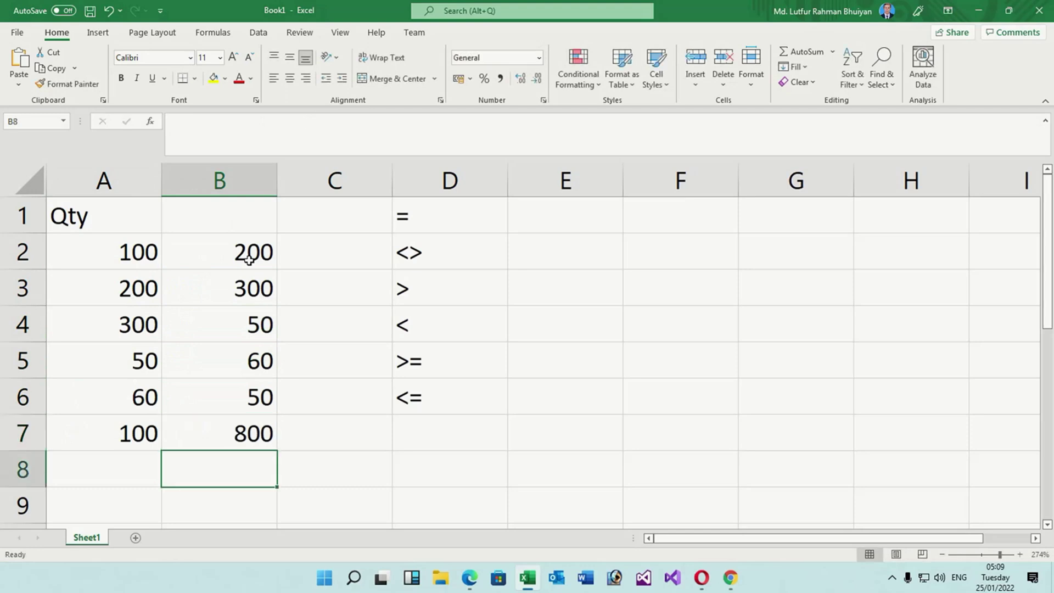
Step: Add the Qty header in B1, correcting its capitalisation
click(217, 221)
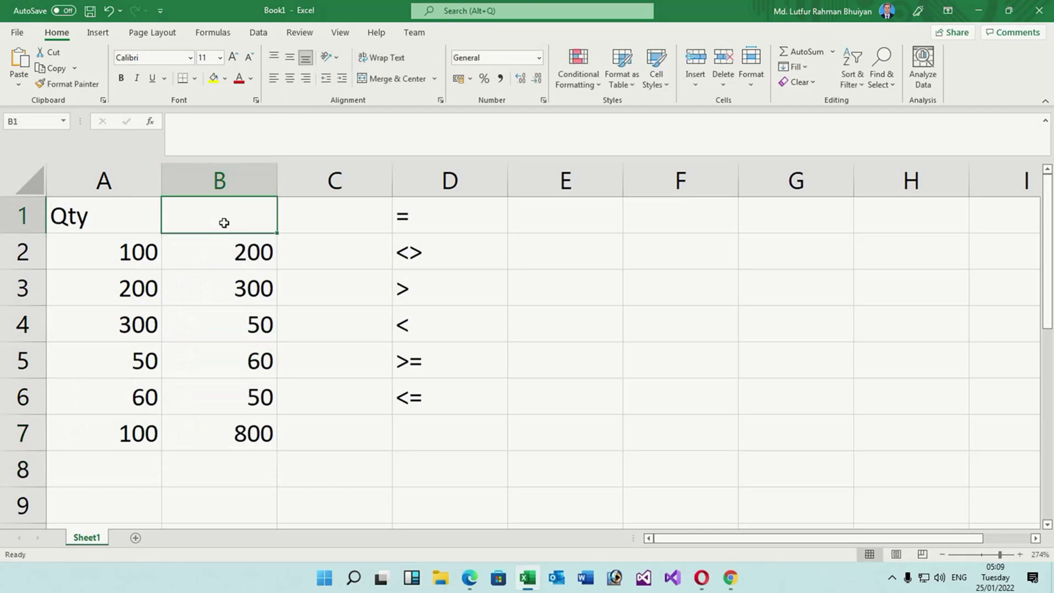
text(qty)
key(Return)
click(224, 207)
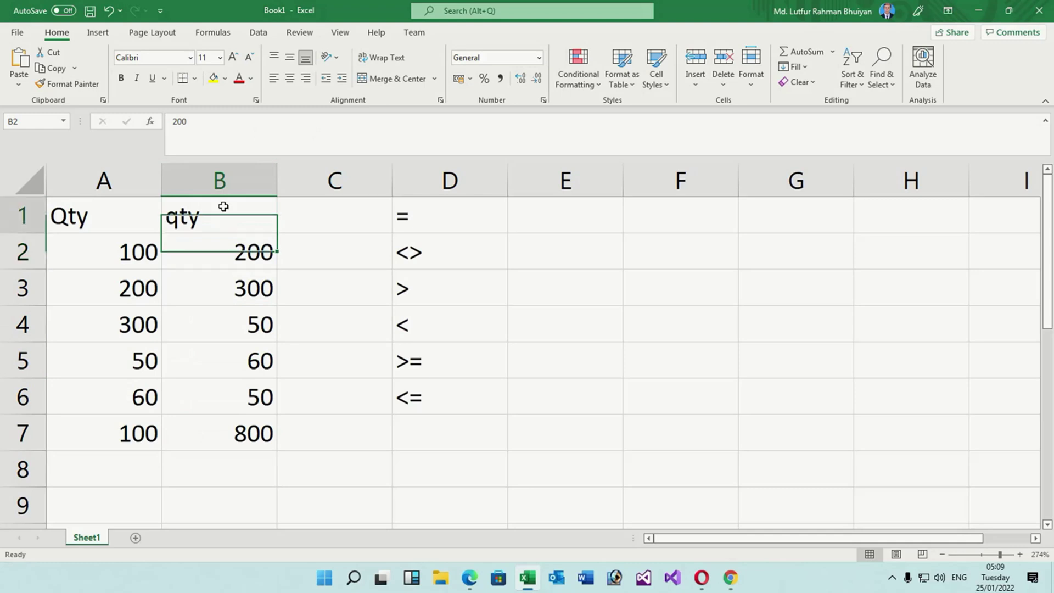
text(Qty)
key(Return)
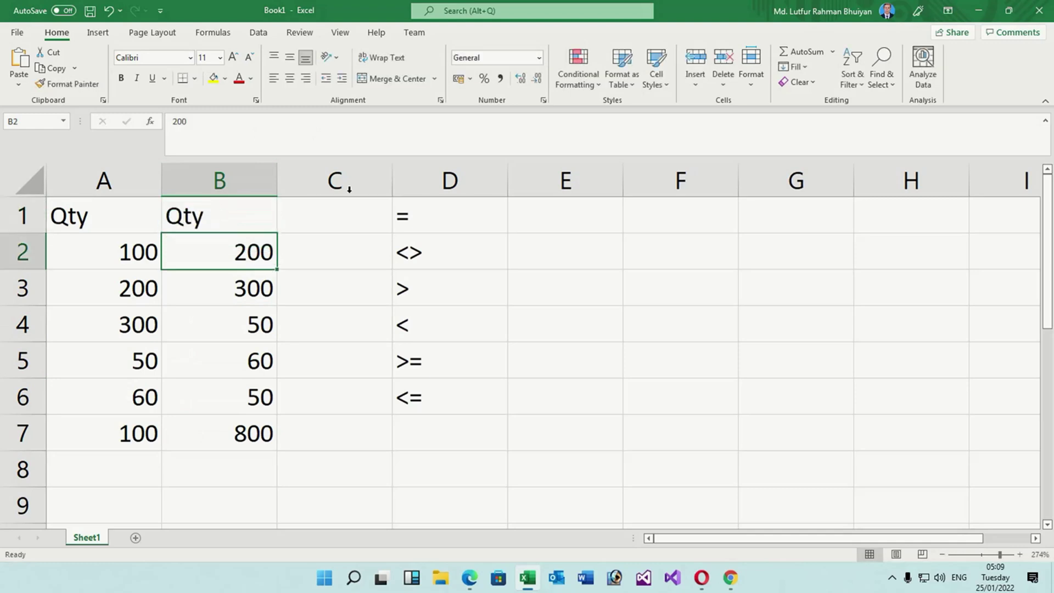
click(550, 225)
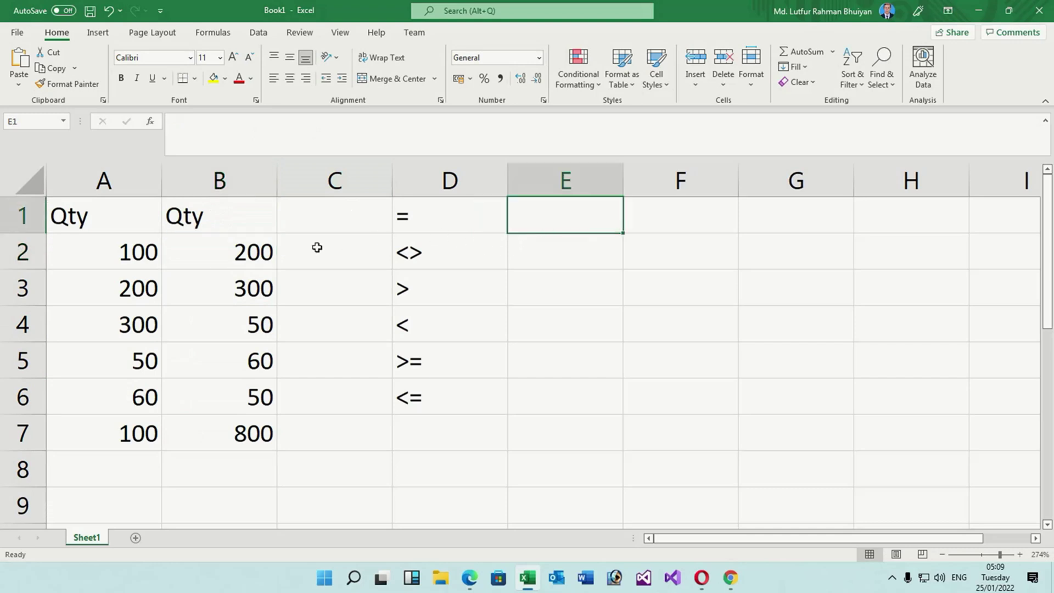
Step: Start an IF formula in E2 with the test A2>B2
click(539, 264)
text(=)
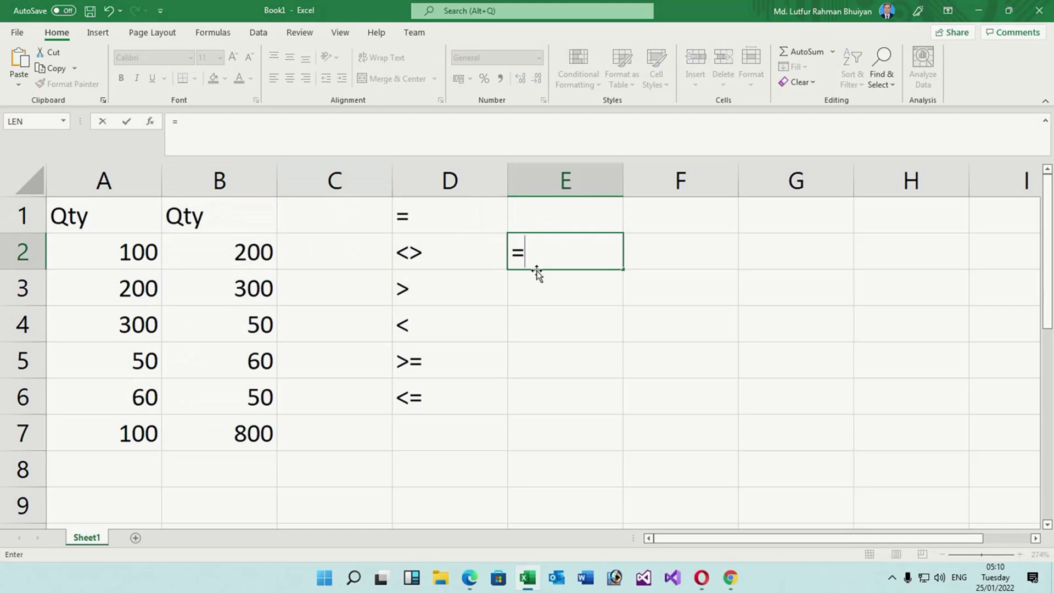
text(if)
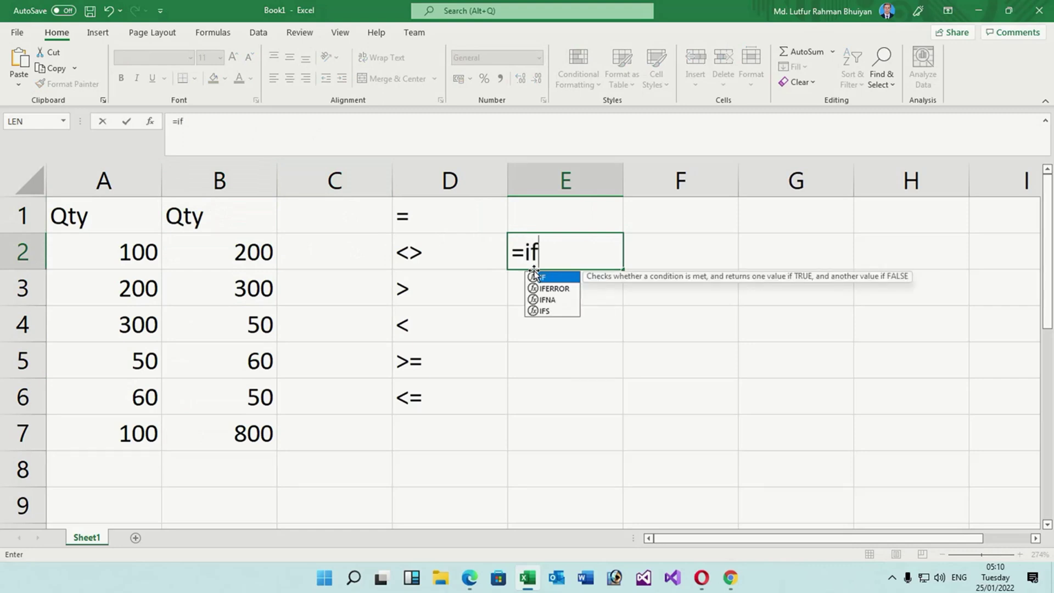
text(()
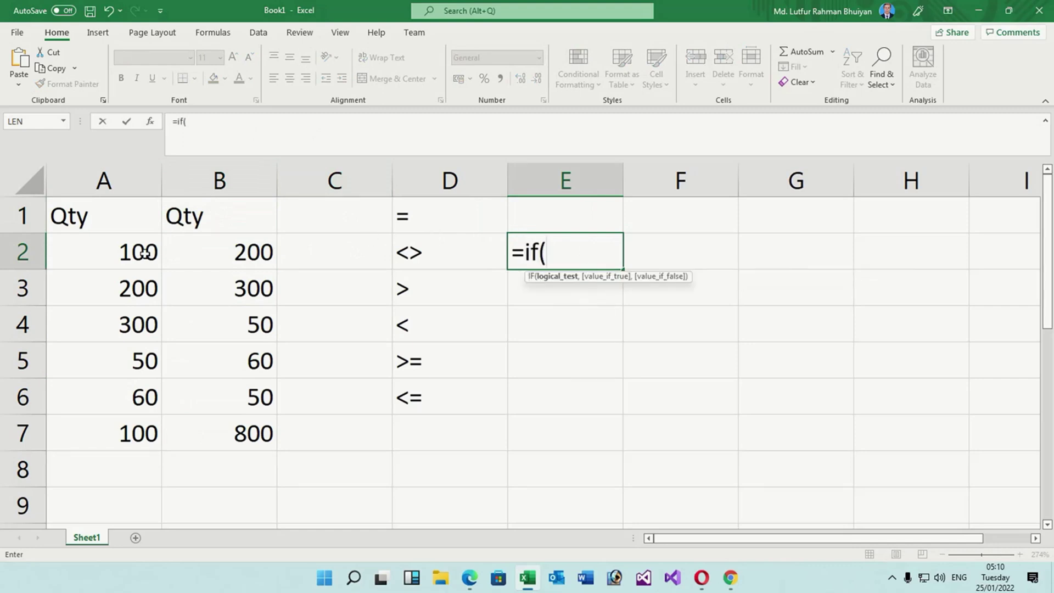
click(138, 254)
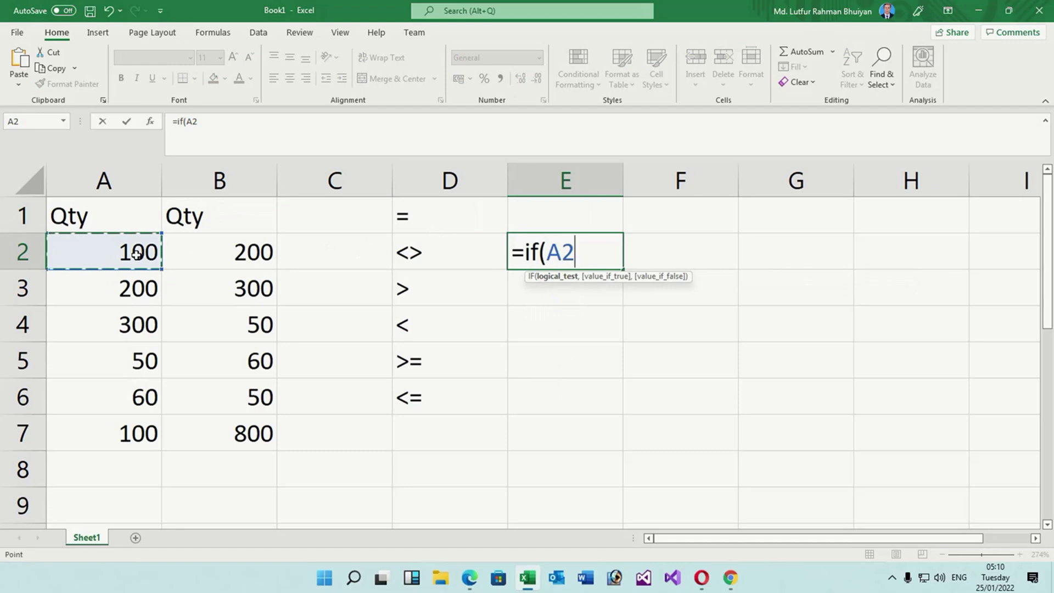
text(<)
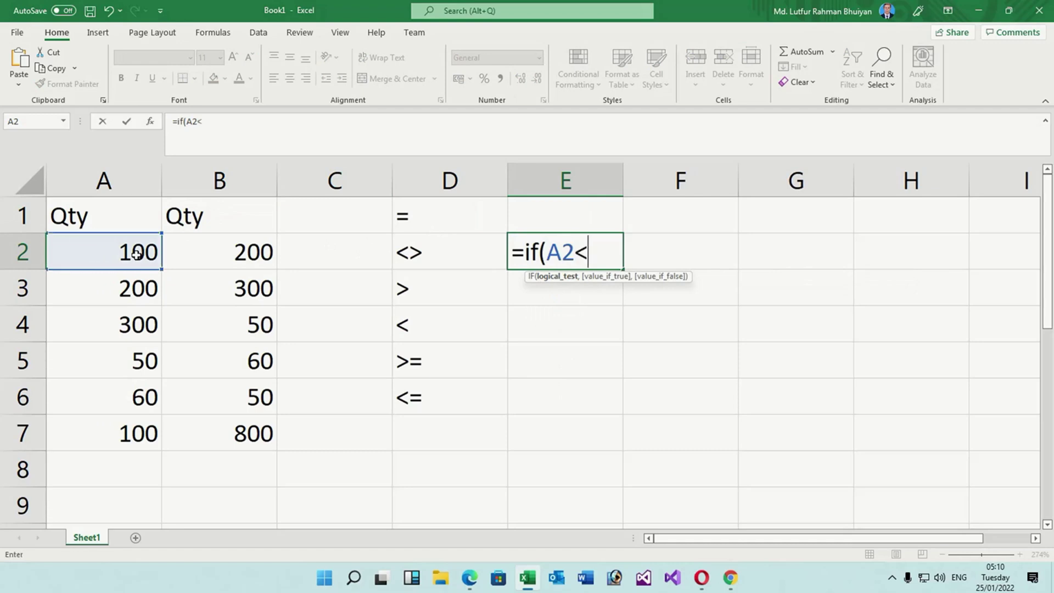
key(BackSpace)
text(?)
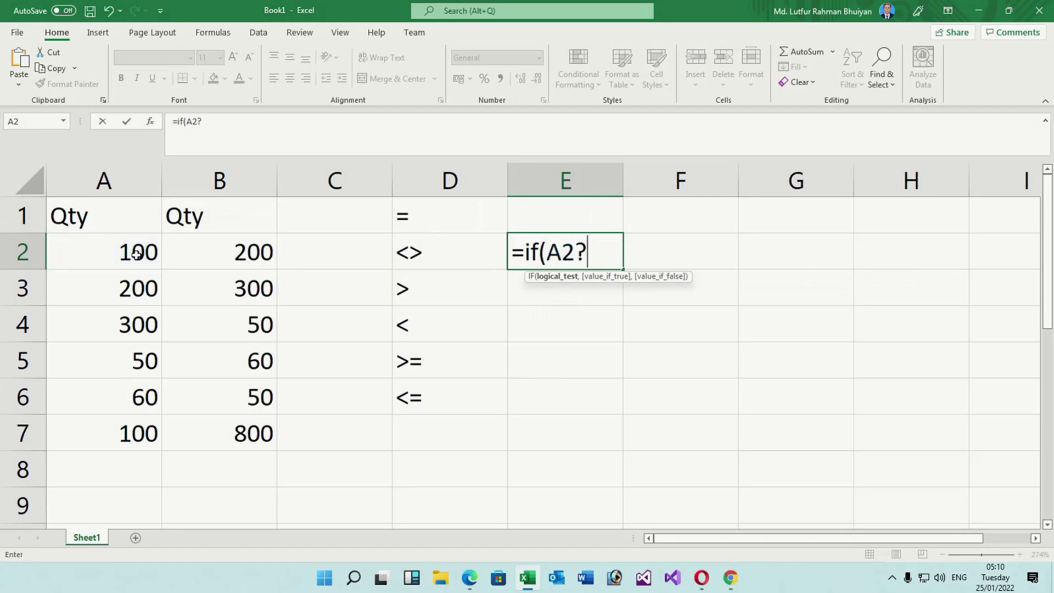
key(BackSpace)
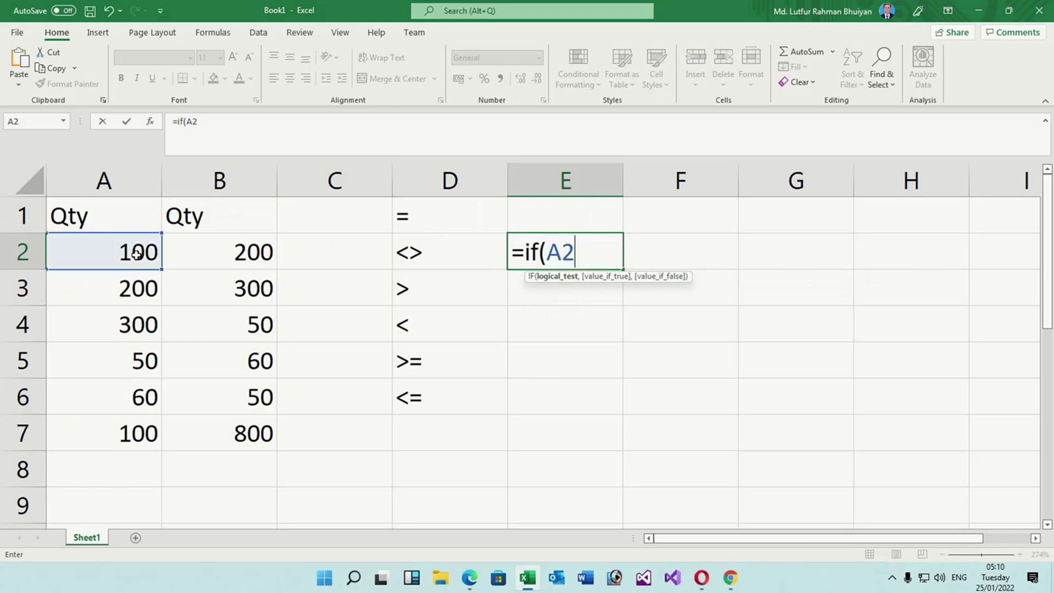
text(>)
click(247, 251)
Step: Finish the formula with results "Greater" and "Not Greater", then autofit column E
text(,)
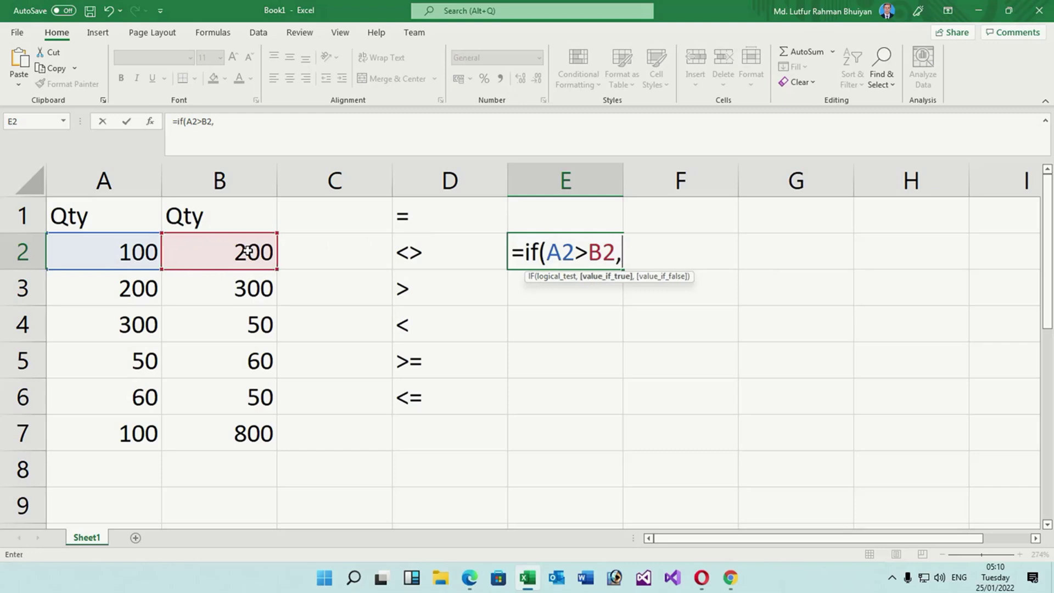
text(")
text(B)
text(2)
key(BackSpace)
key(BackSpace)
key(BackSpace)
text(Greatr)
key(BackSpace)
text(er)
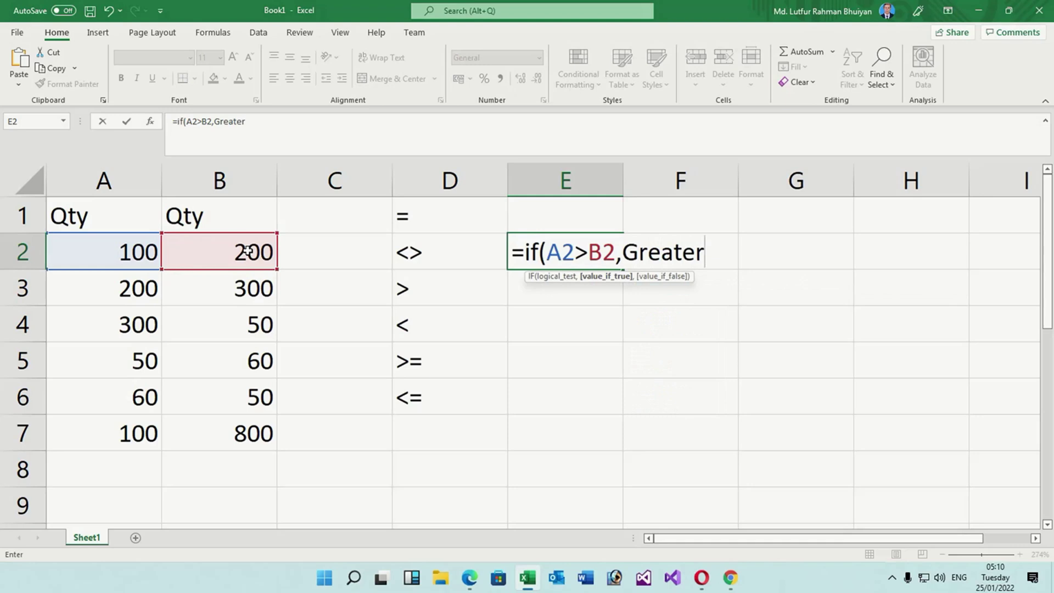
text(")
click(626, 256)
text(")
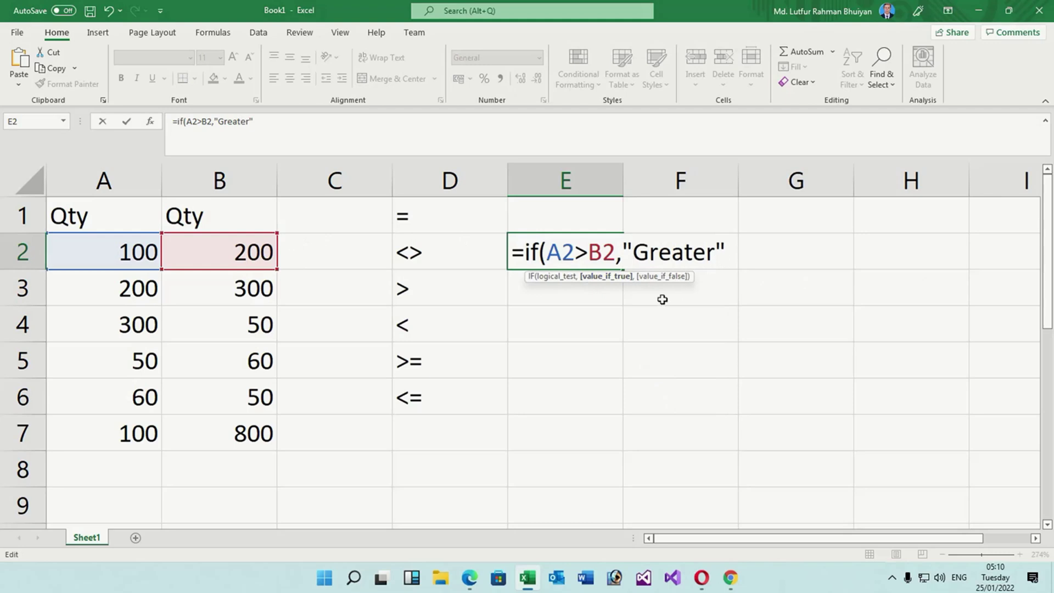
text(,"Not)
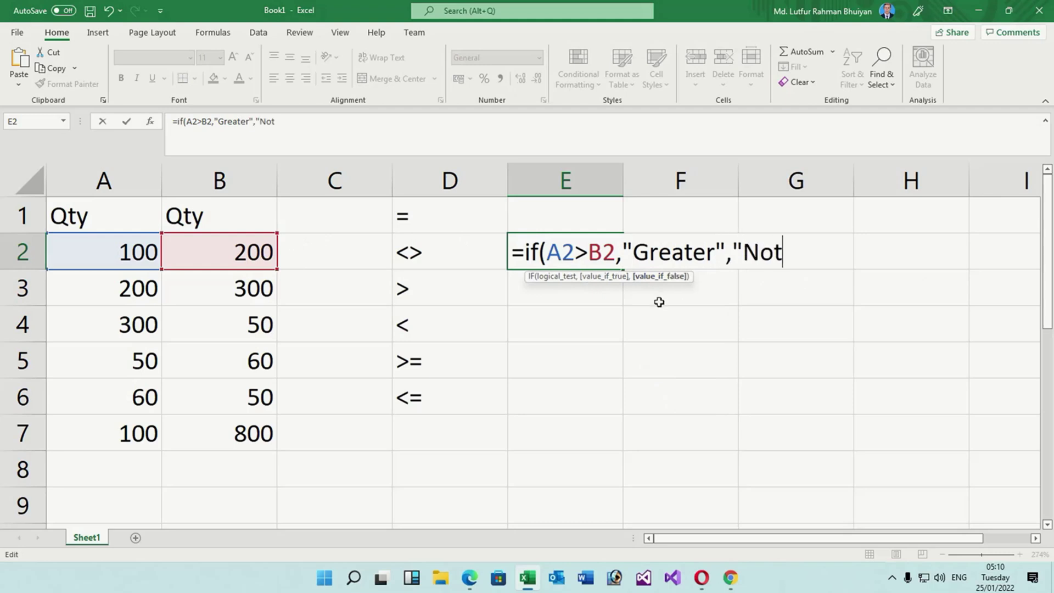
text( Greate )
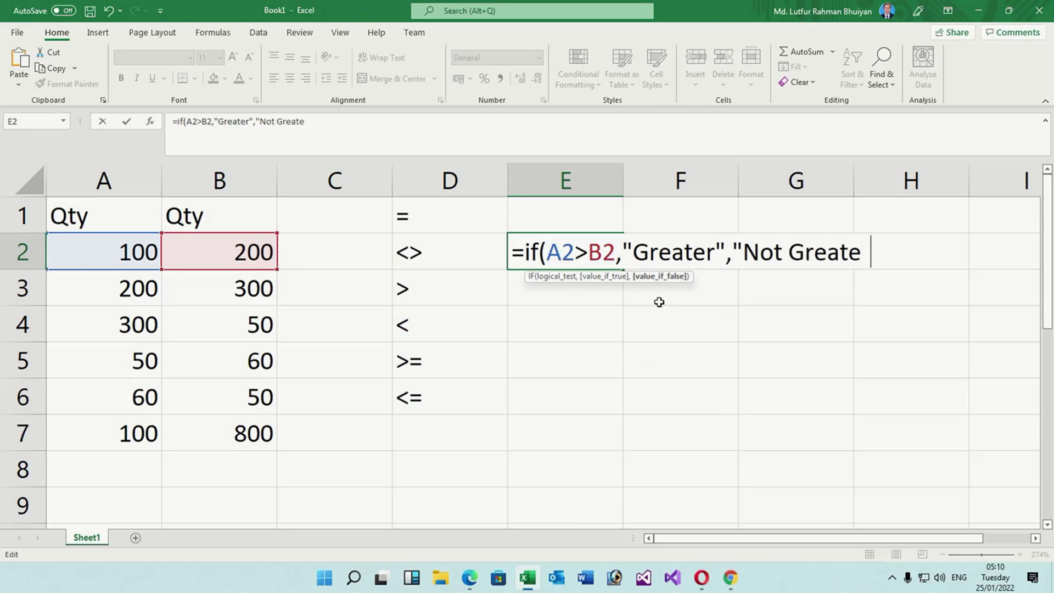
text("))
key(Return)
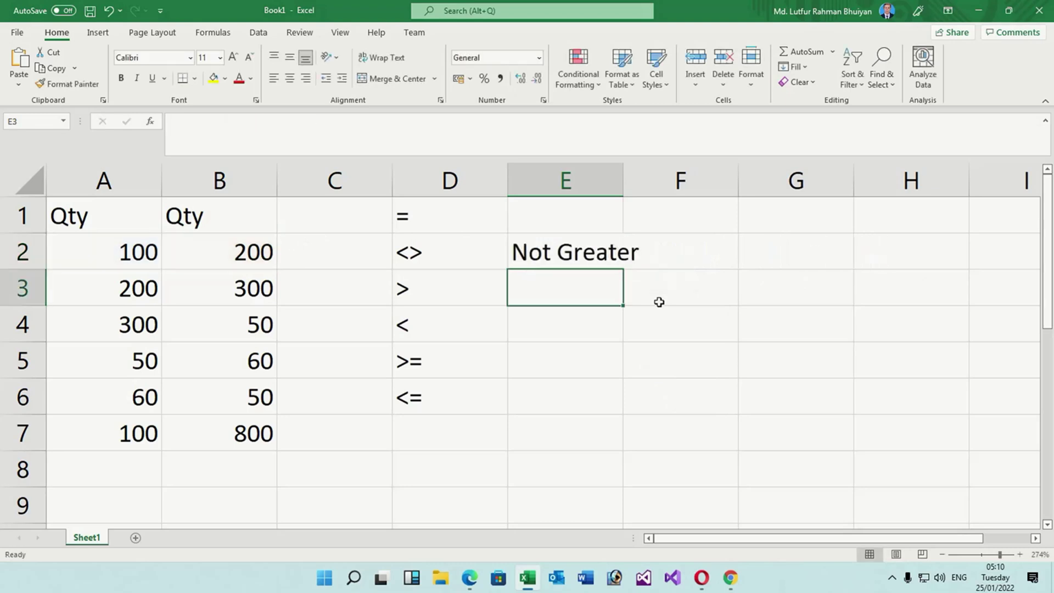
click(138, 253)
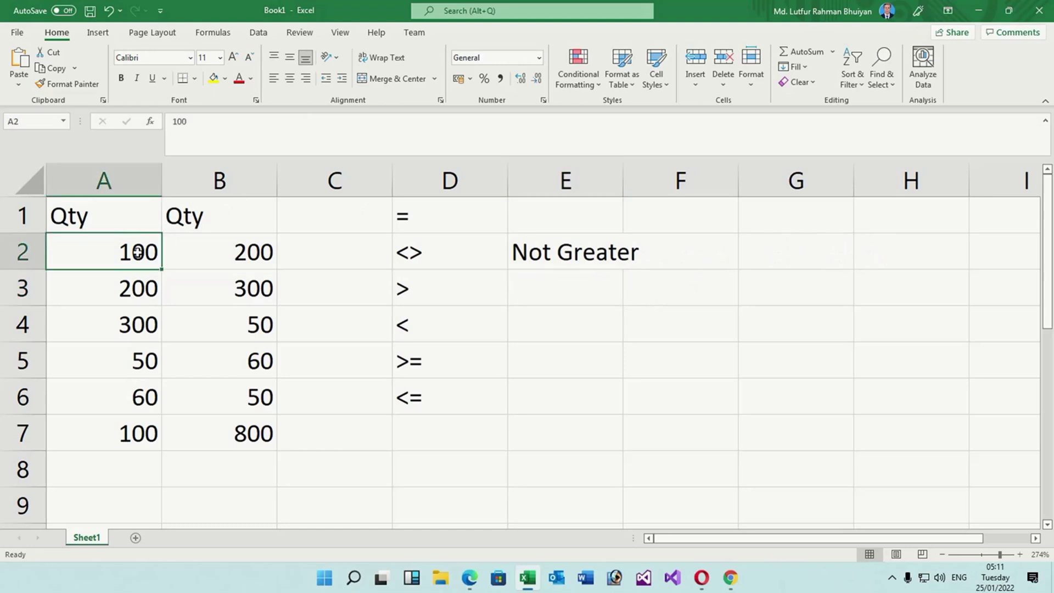
double_click(623, 180)
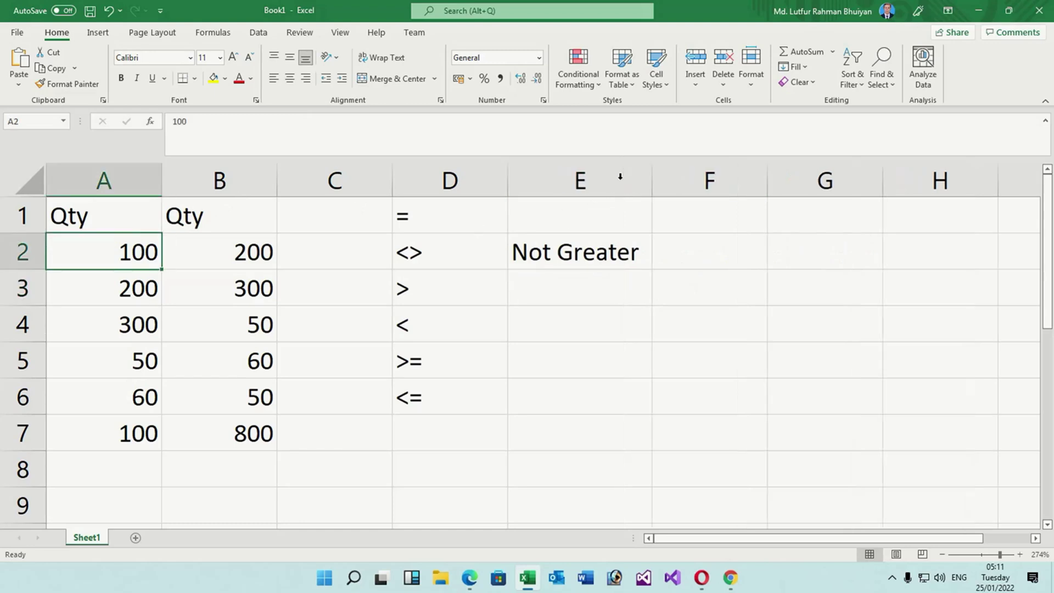
Step: Copy the greater-than IF formula from E2 into E3:E7
click(253, 254)
click(604, 262)
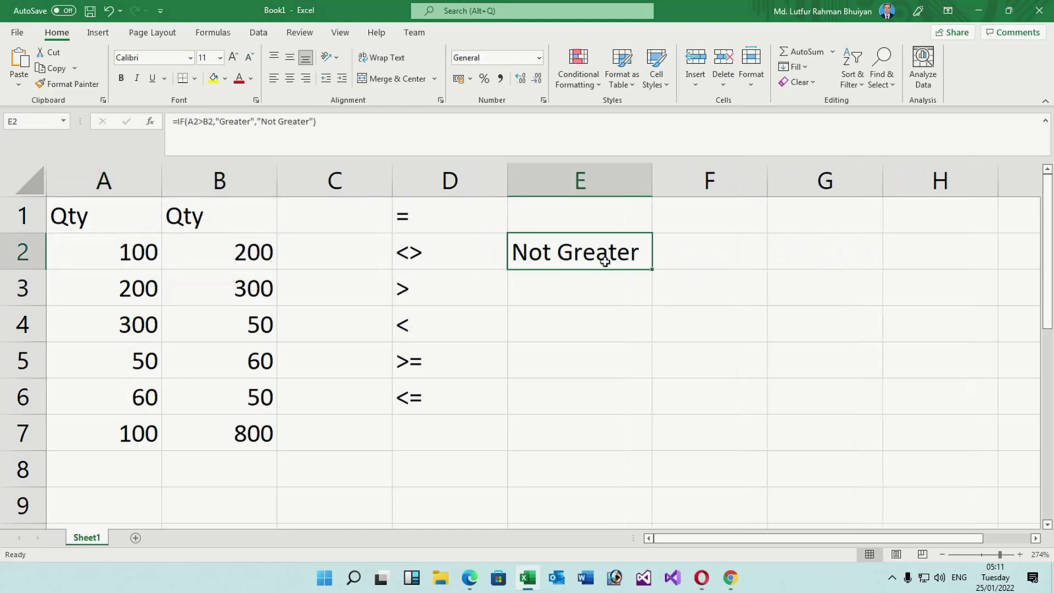
key(ctrl+c)
drag(562, 286, 570, 432)
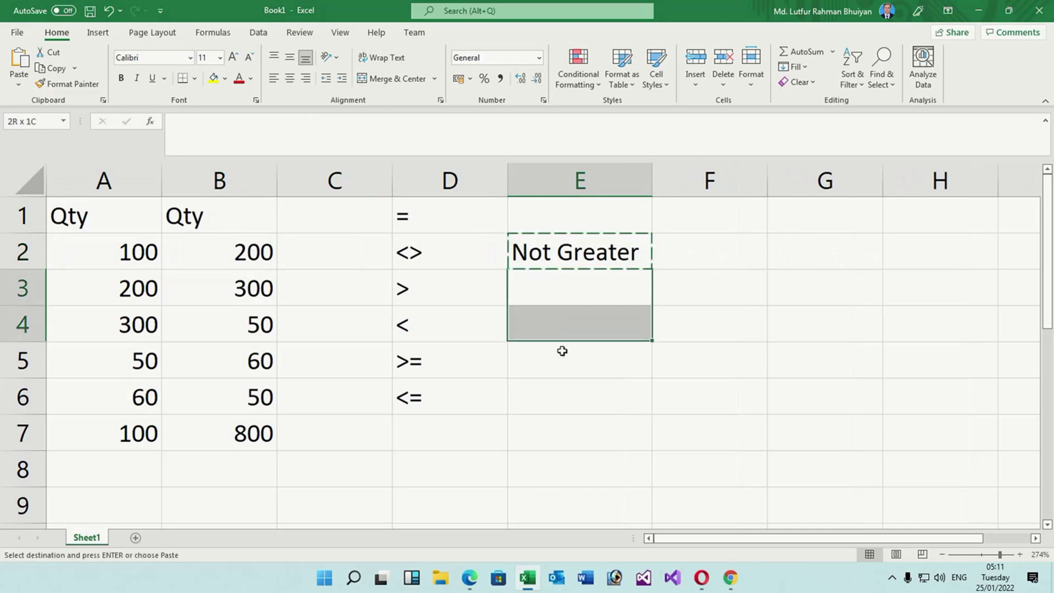
key(ctrl+v)
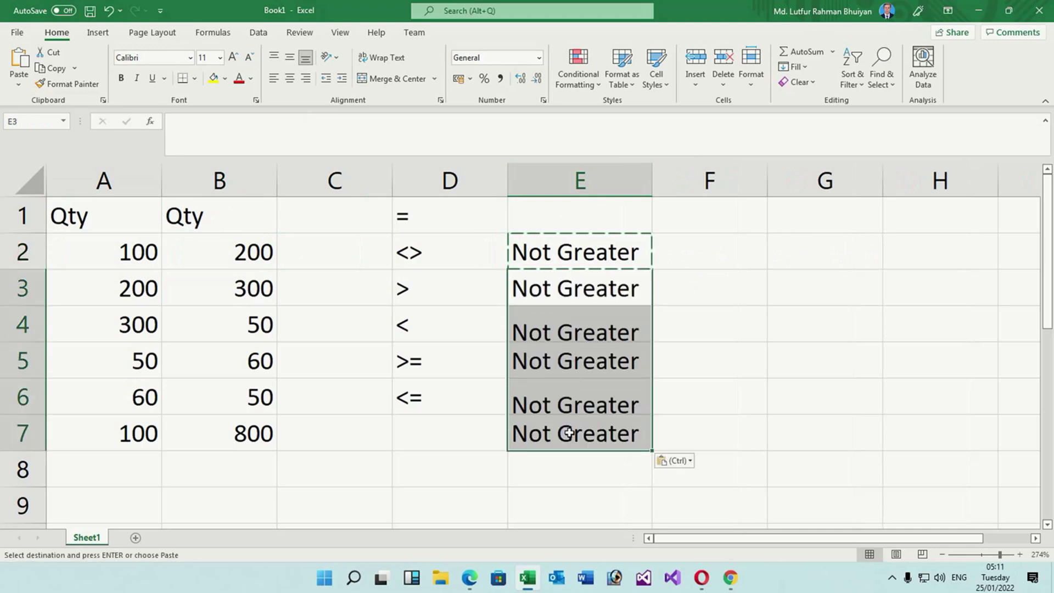
click(727, 381)
Step: Check the results in rows 4–7, clear the copy marker and reselect E2
drag(137, 324, 559, 333)
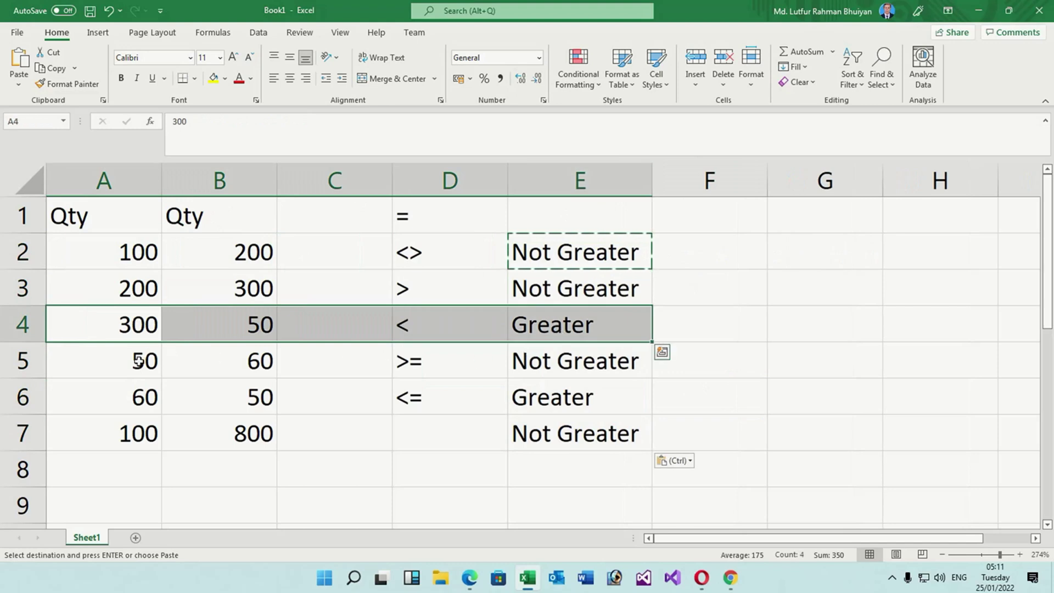
mouse_move(140, 361)
mouse_down()
mouse_move(597, 398)
mouse_move(635, 361)
mouse_up()
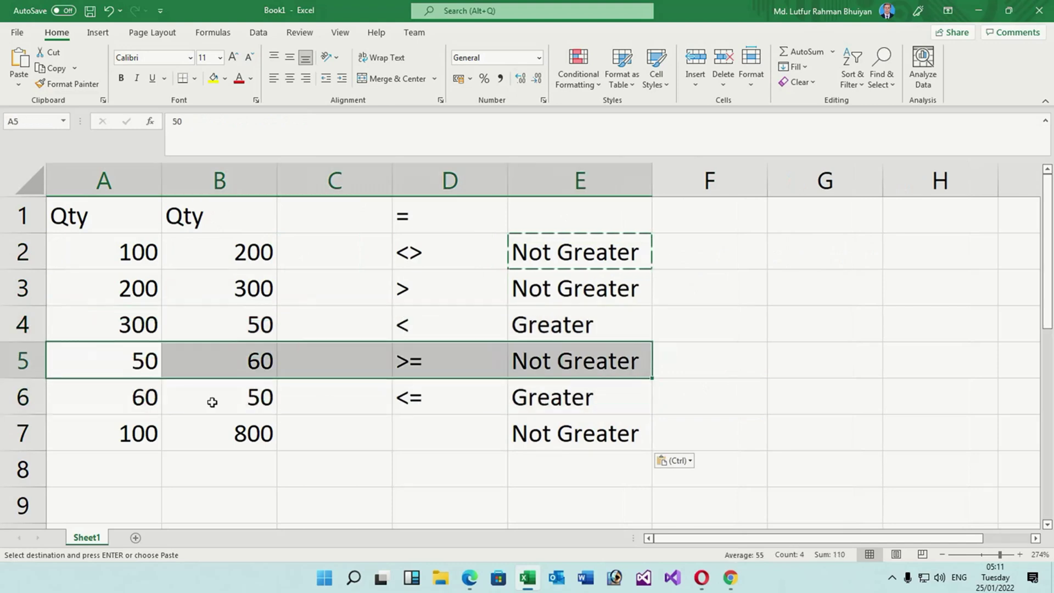
drag(140, 397, 545, 399)
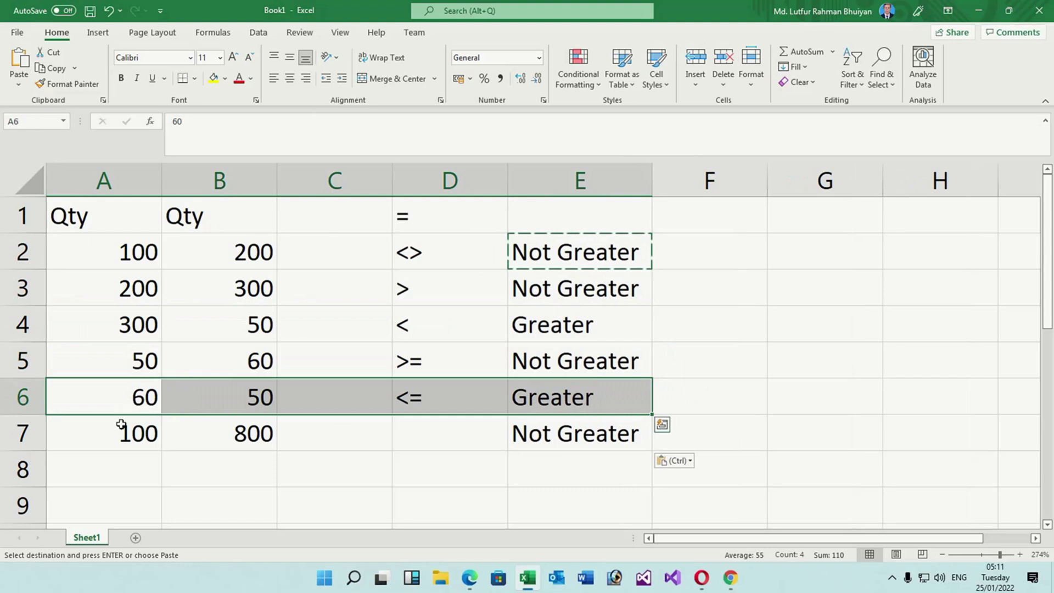
drag(120, 432, 591, 432)
click(586, 405)
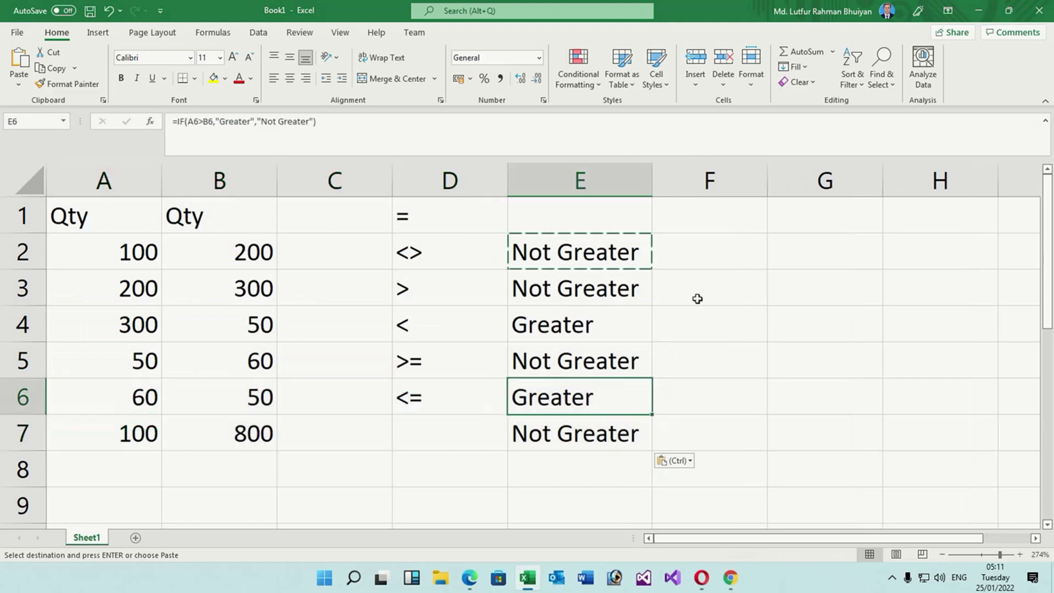
click(700, 299)
key(Escape)
click(588, 252)
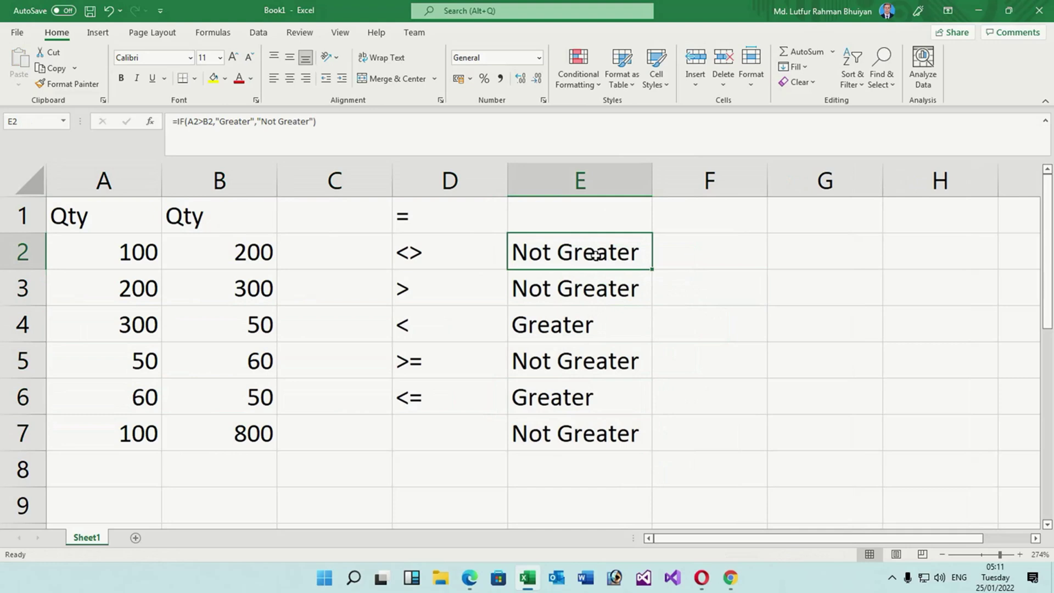
Step: Change E2's formula to =IF(A2=B2,"Equal","Not Equal")
click(204, 121)
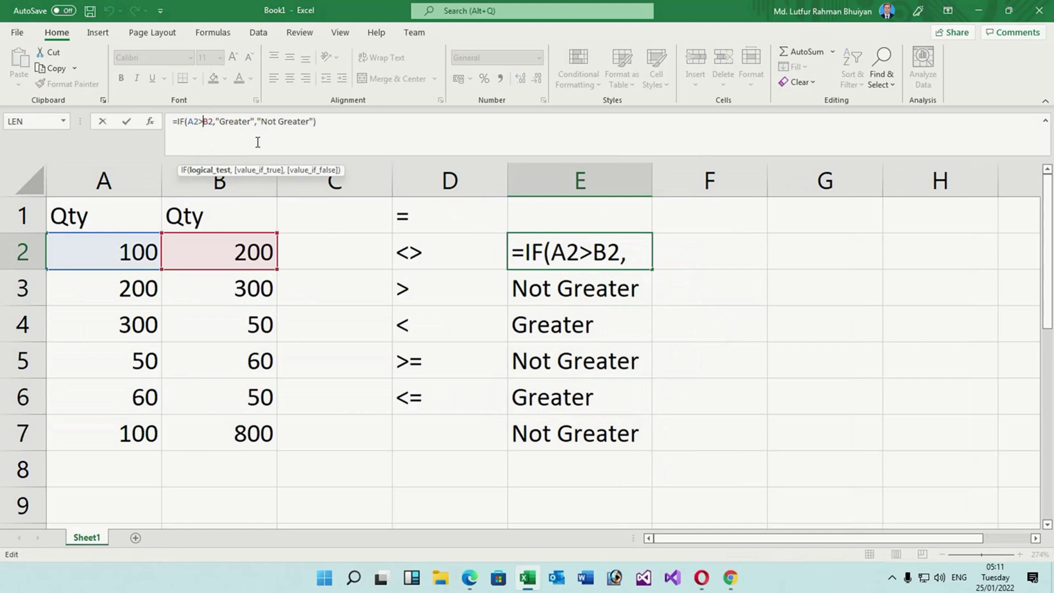
key(BackSpace)
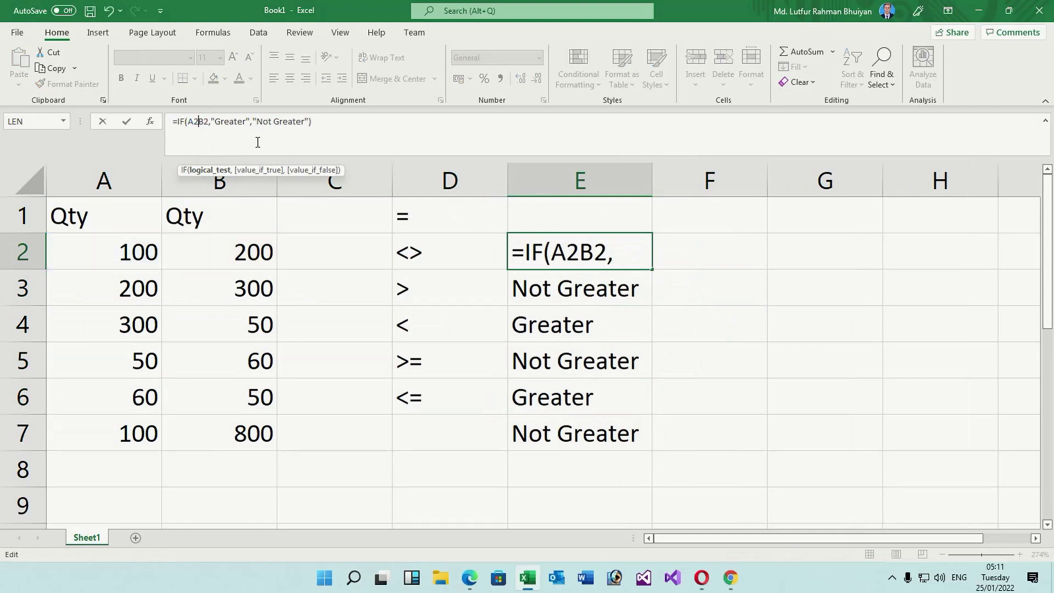
text(=)
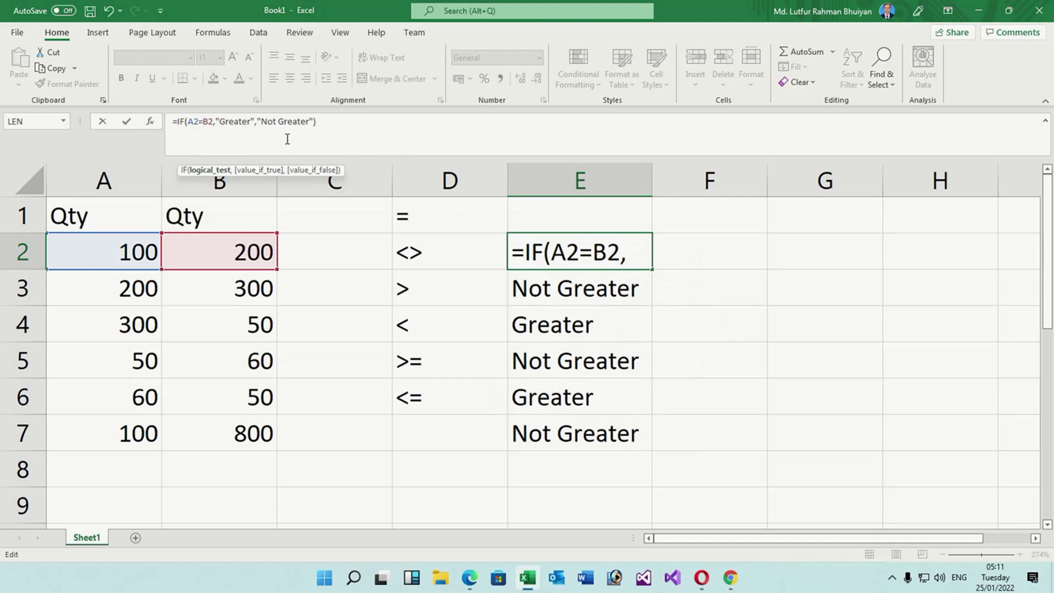
double_click(249, 119)
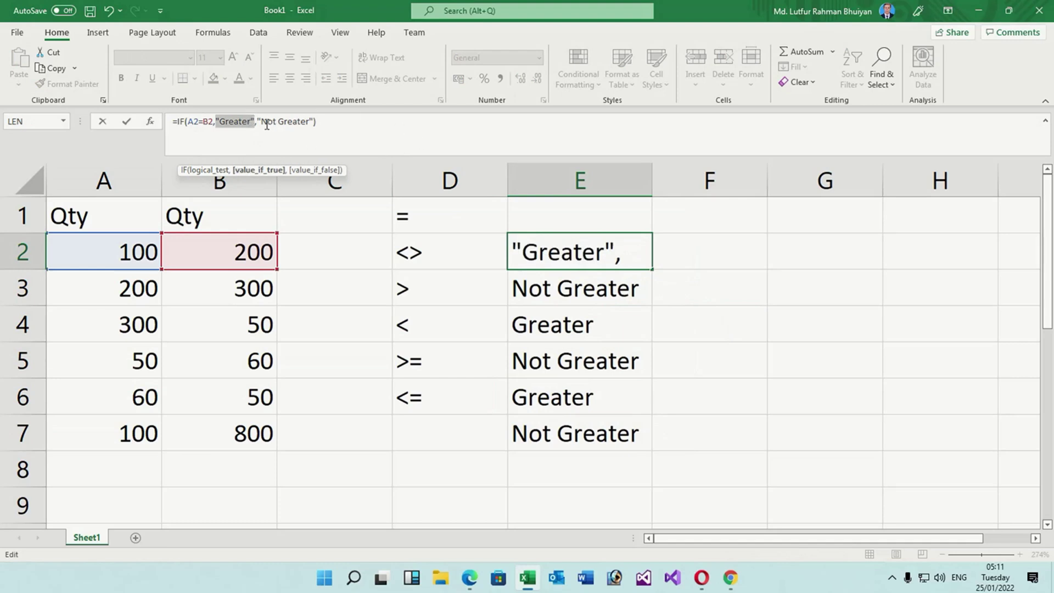
key(Right)
key(ctrl+shift+Left)
key(Left)
key(shift+Right)
key(shift+Right)
key(shift+Right)
text(Equal)
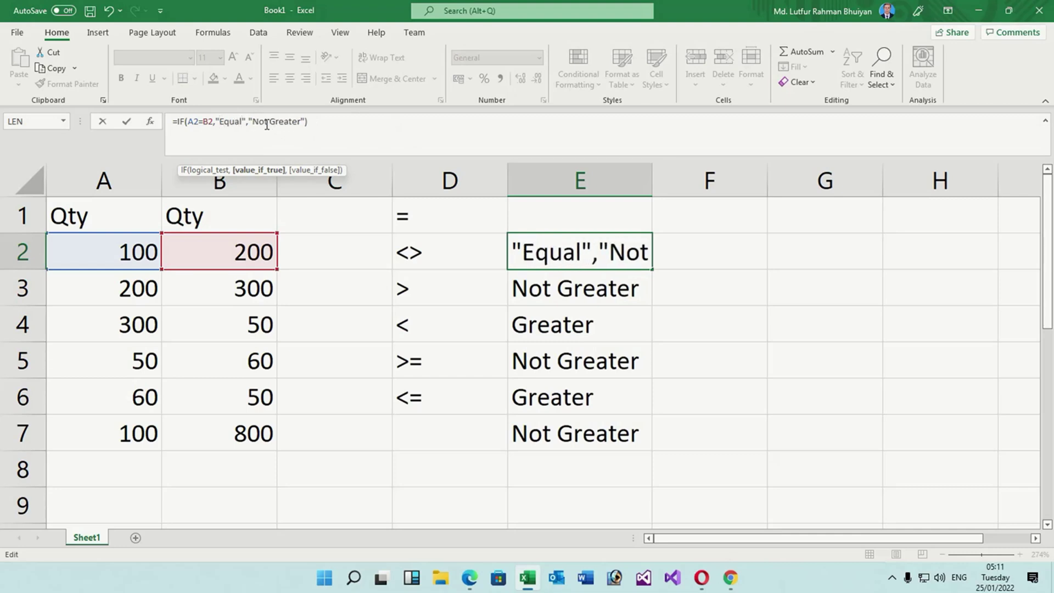
click(267, 126)
key(shift+Right)
key(shift+Right)
key(shift+Right)
text(Equal)
key(Return)
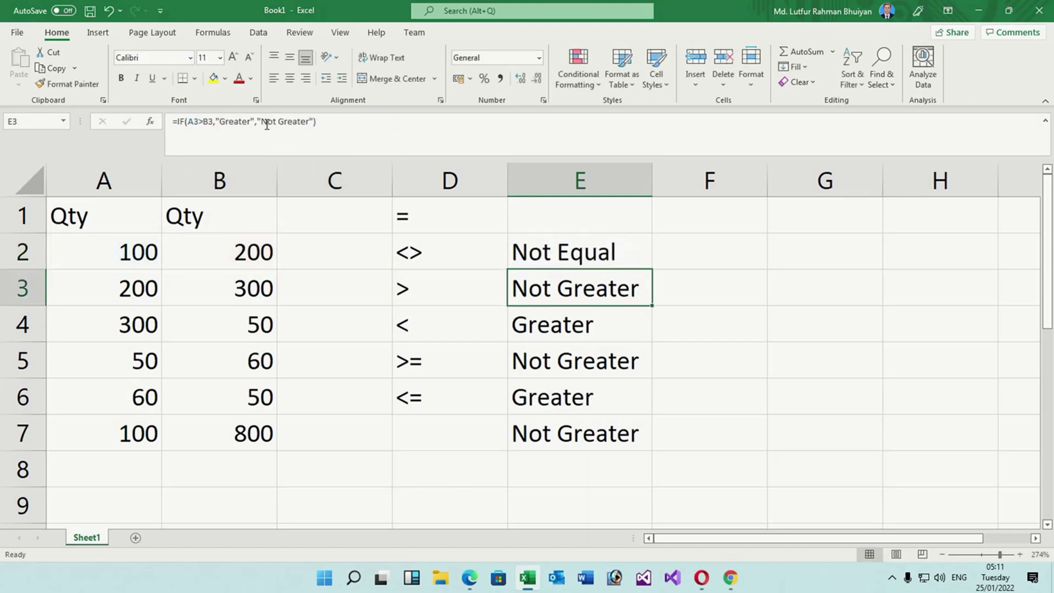
Step: Copy the equality formula from E2 down into E3:E7
click(577, 255)
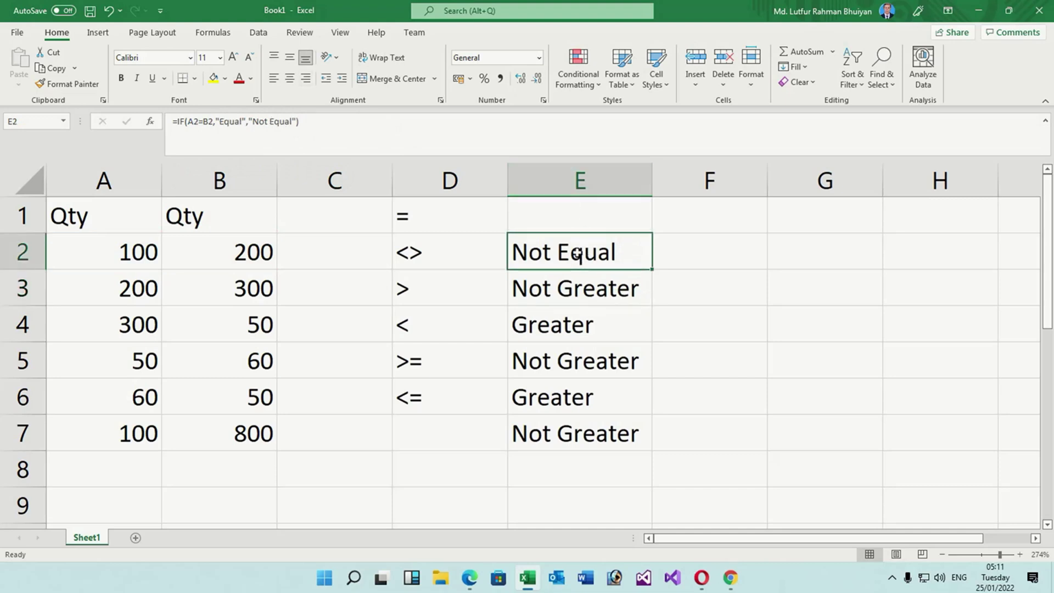
key(ctrl+c)
drag(572, 282, 586, 423)
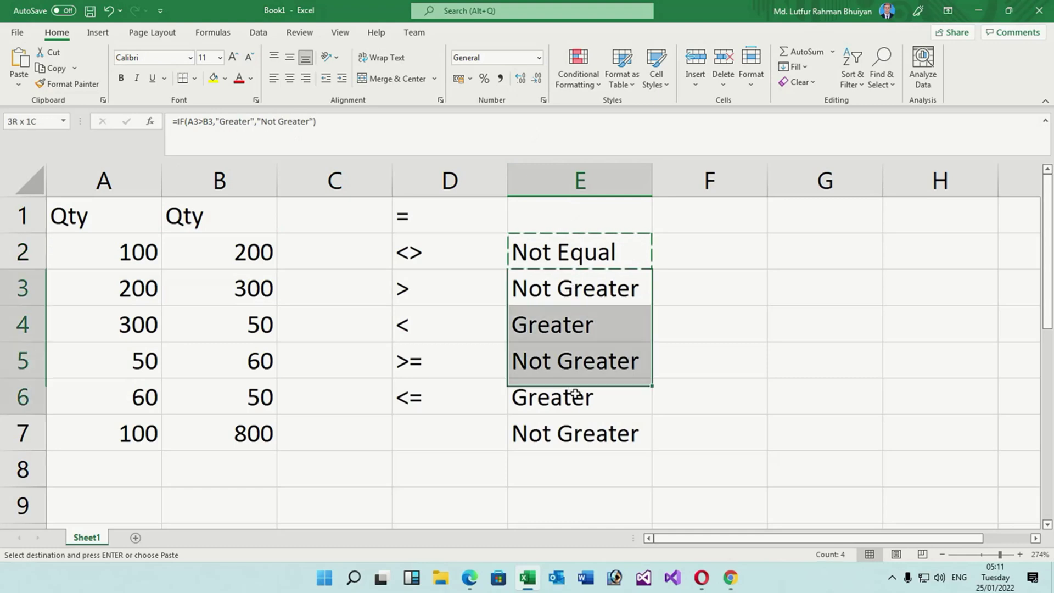
key(ctrl+v)
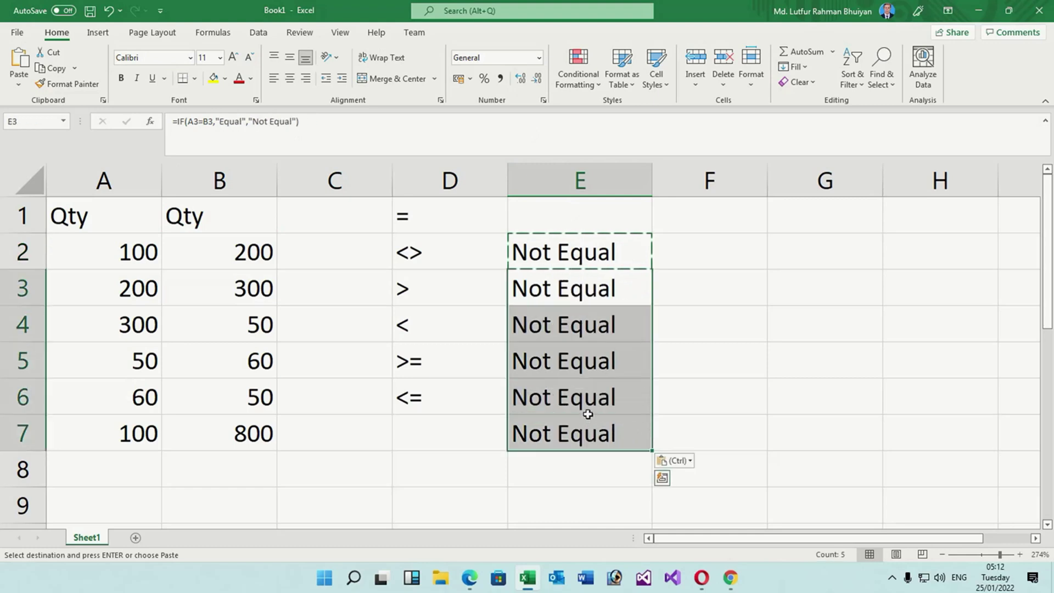
key(Escape)
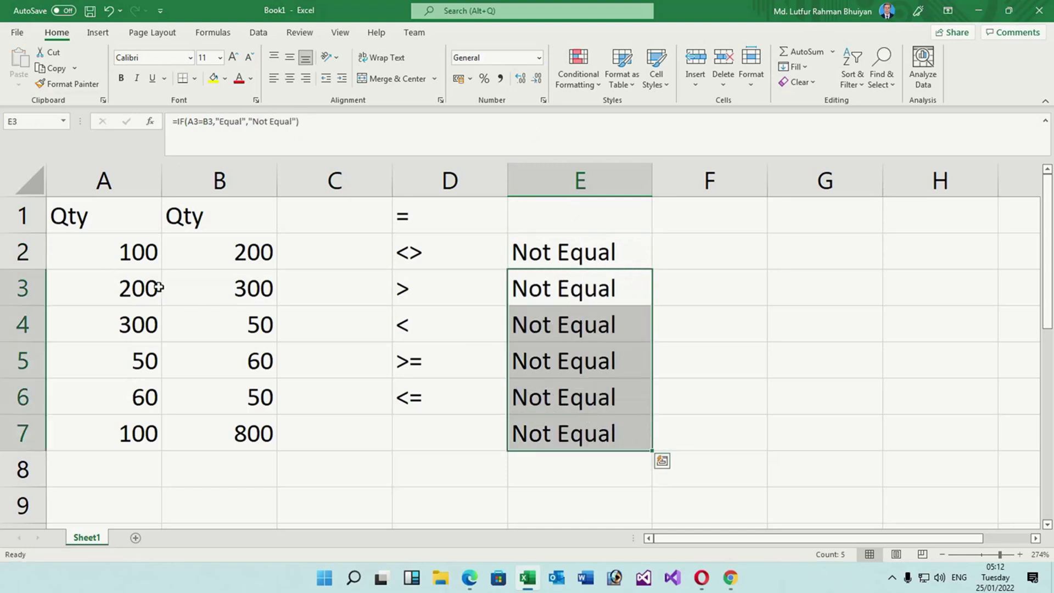
Step: Change A3 to 300 so row 3 shows Equal
click(150, 284)
text(300)
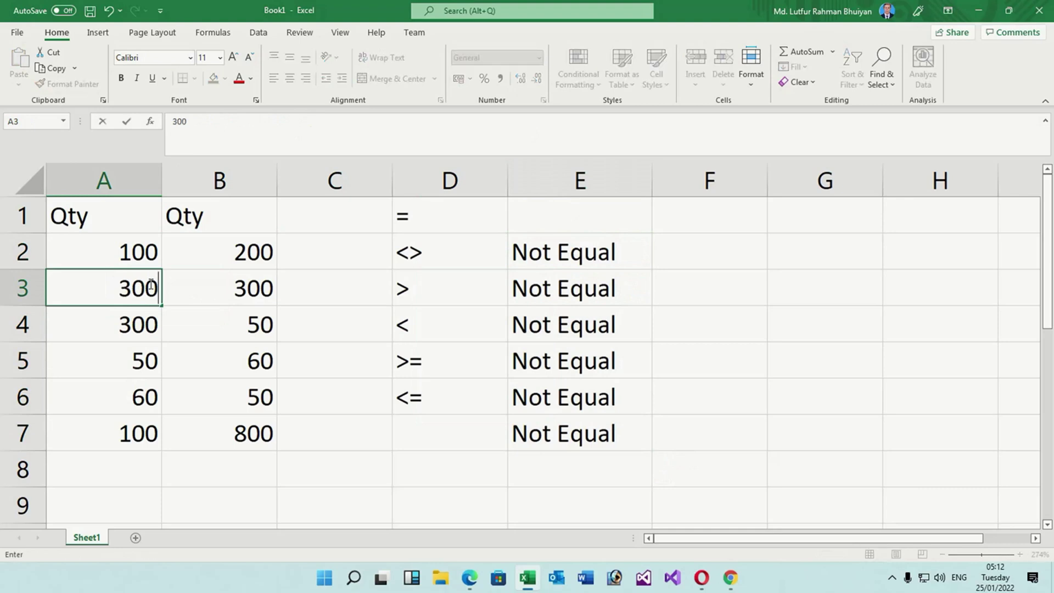
key(Return)
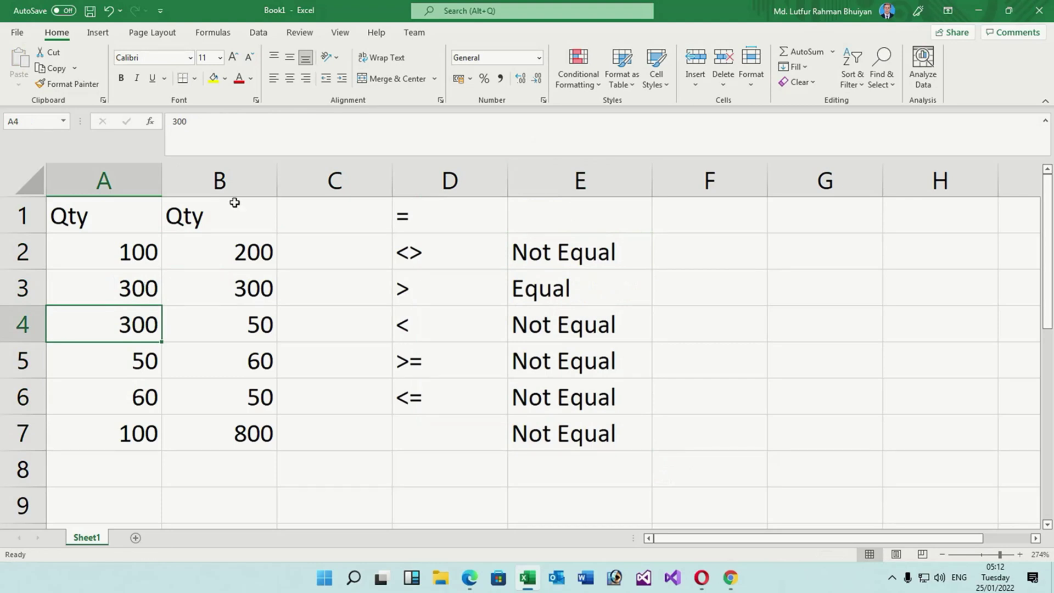
click(547, 253)
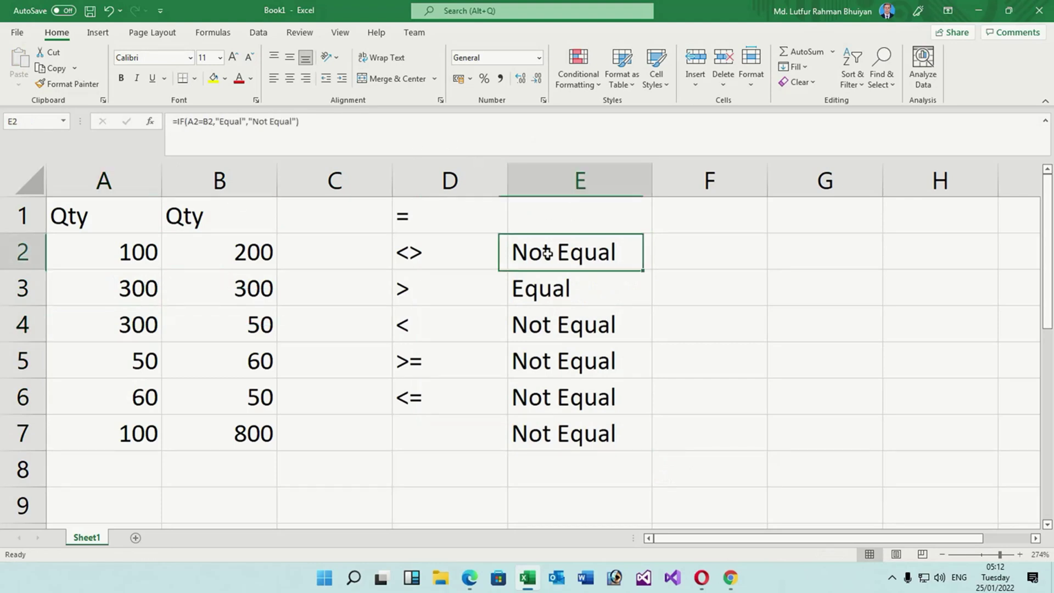
Step: Rewrite E2 as the not-equal test =IF(A2<>B2,"Not Equal","Equal")
click(204, 122)
key(BackSpace)
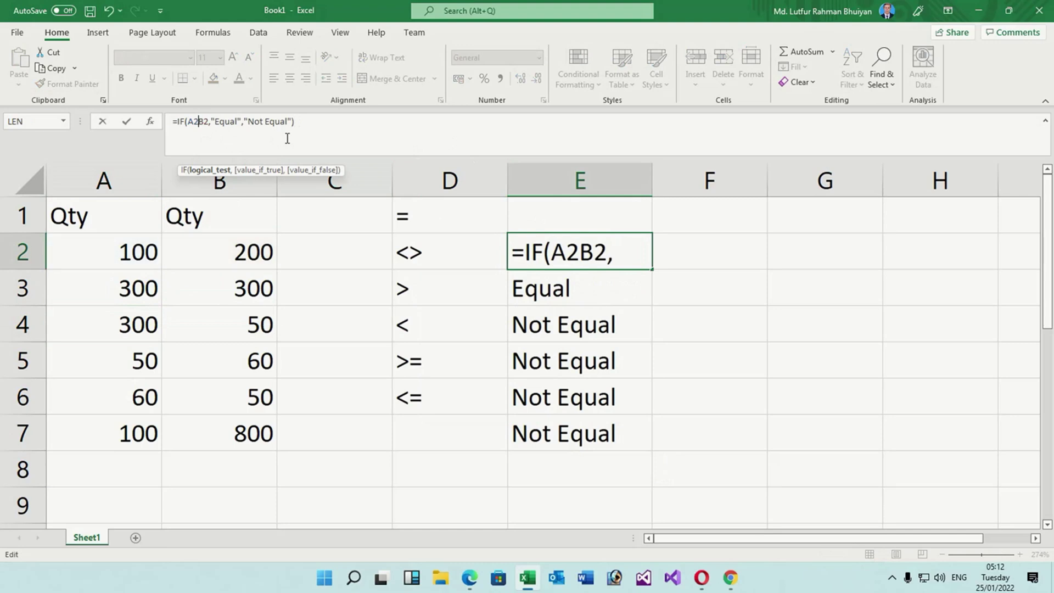
text(<>)
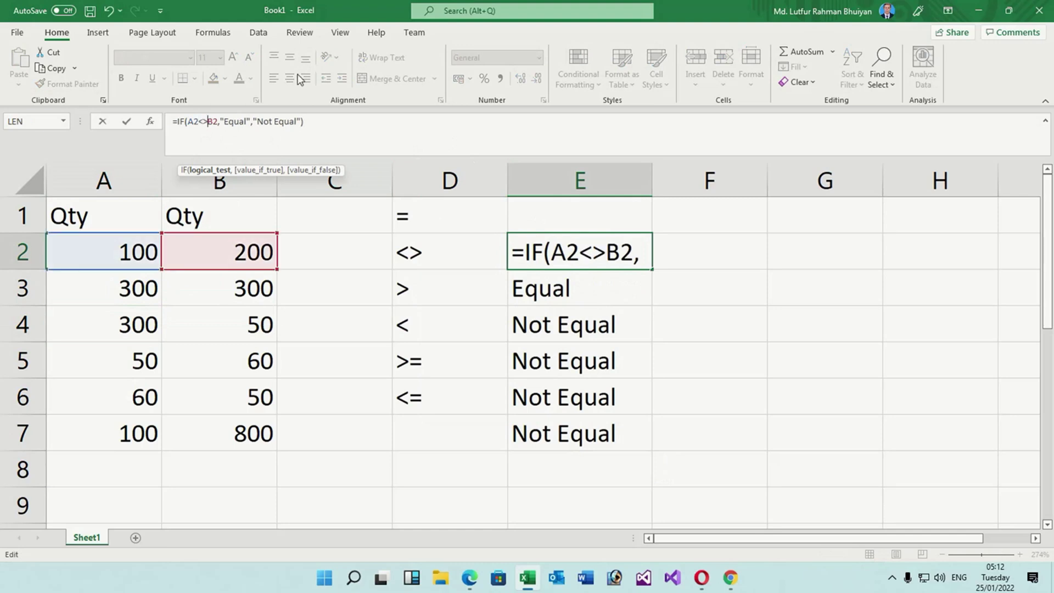
click(224, 121)
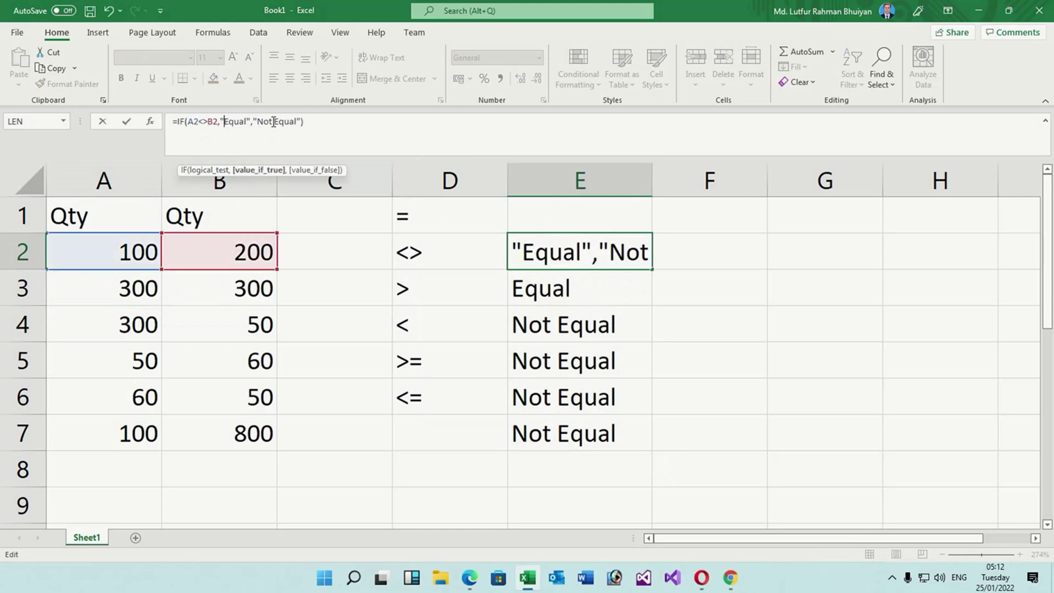
text(Not)
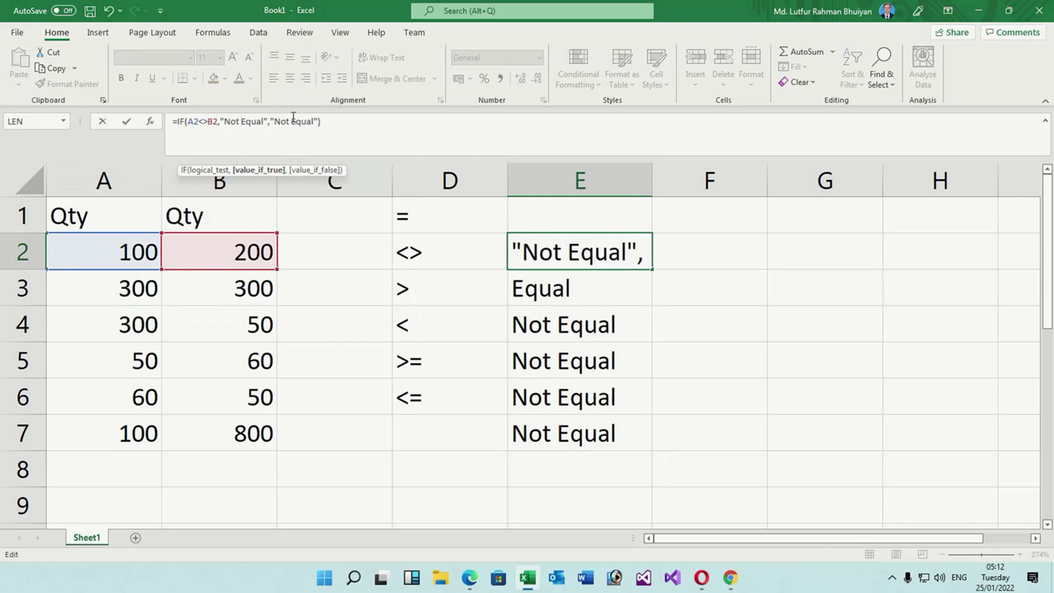
click(295, 120)
key(BackSpace)
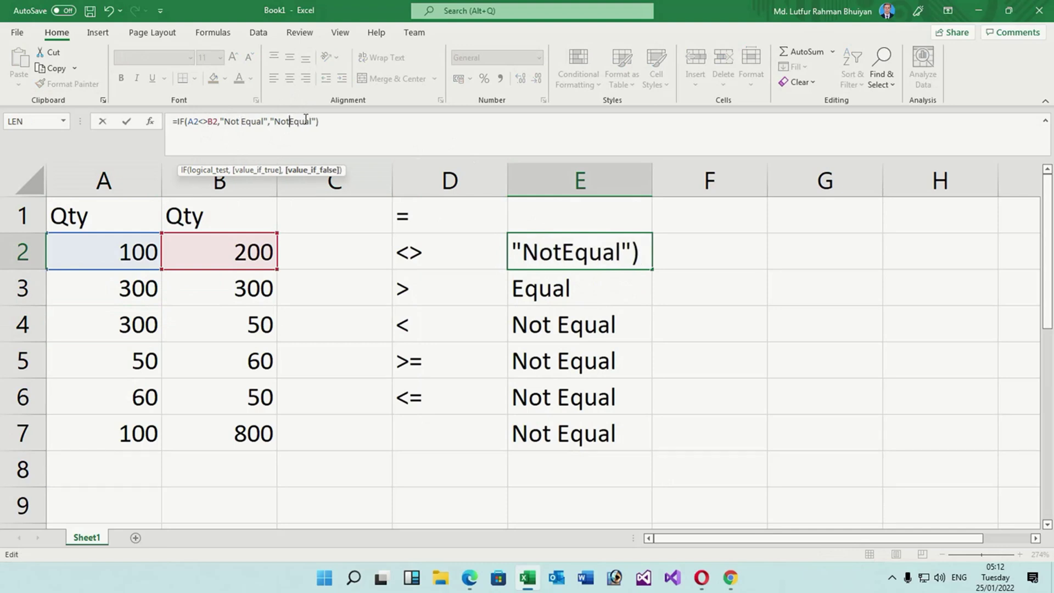
key(BackSpace)
key(BackSpace)
key(BackSpace)
key(Return)
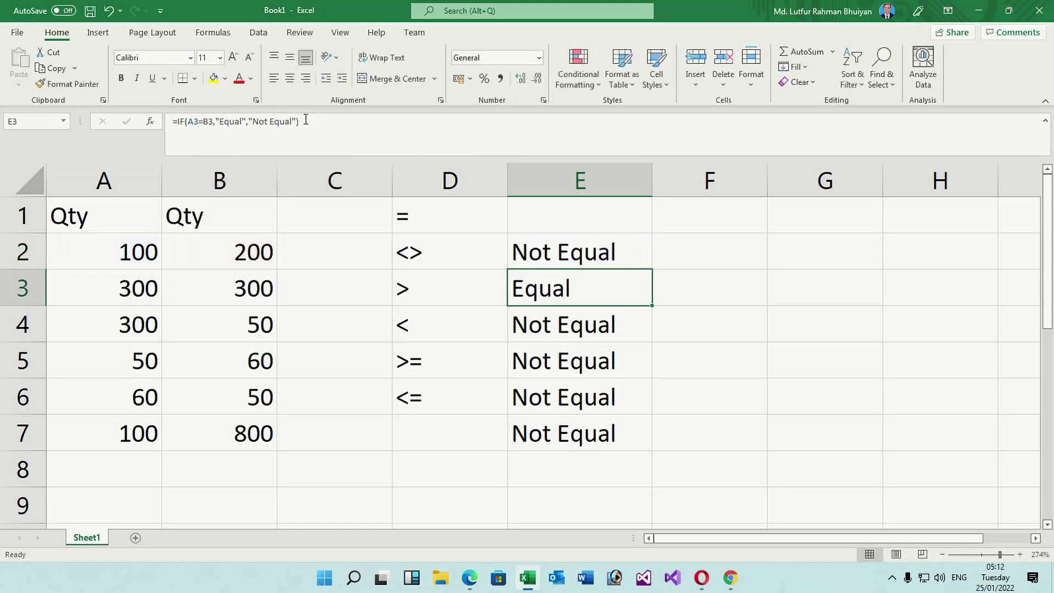
Step: Copy E2's not-equal formula into E3:E7 and check E3's copied formula
click(588, 253)
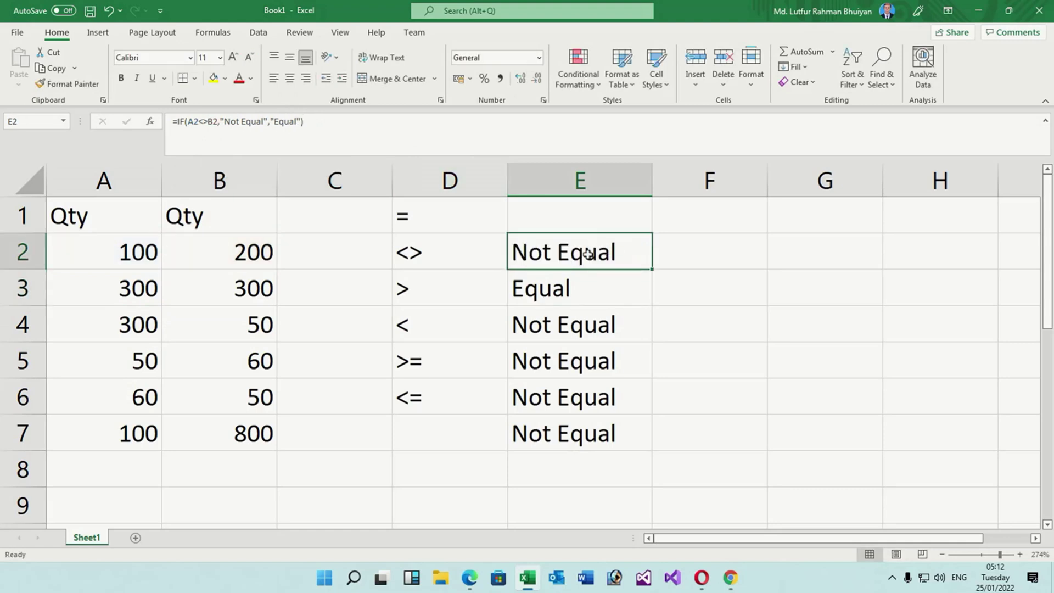
key(ctrl+c)
drag(549, 290, 567, 434)
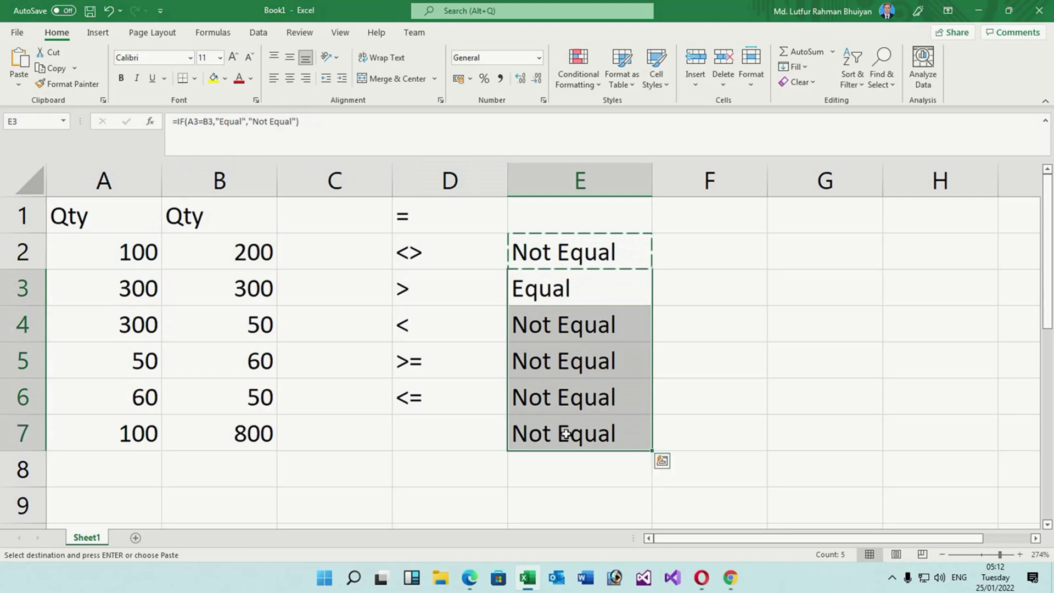
key(ctrl+v)
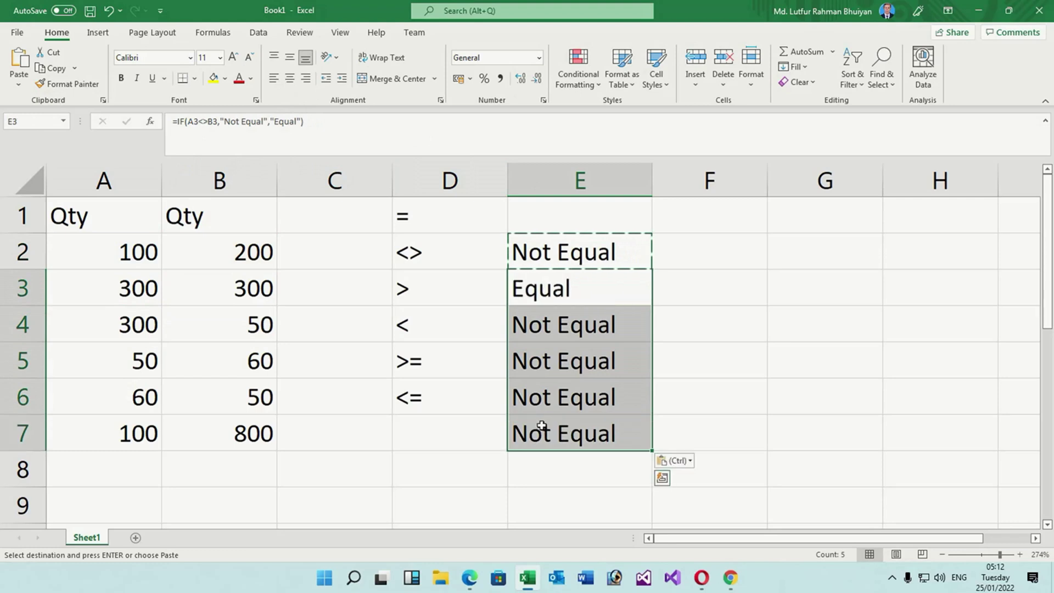
key(Escape)
click(572, 297)
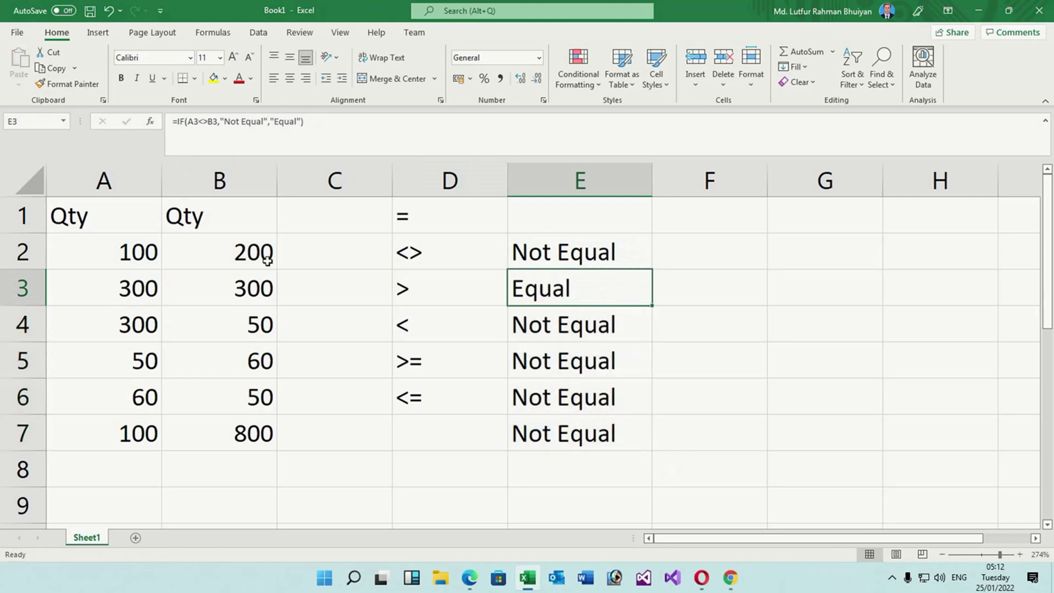
drag(127, 287, 549, 288)
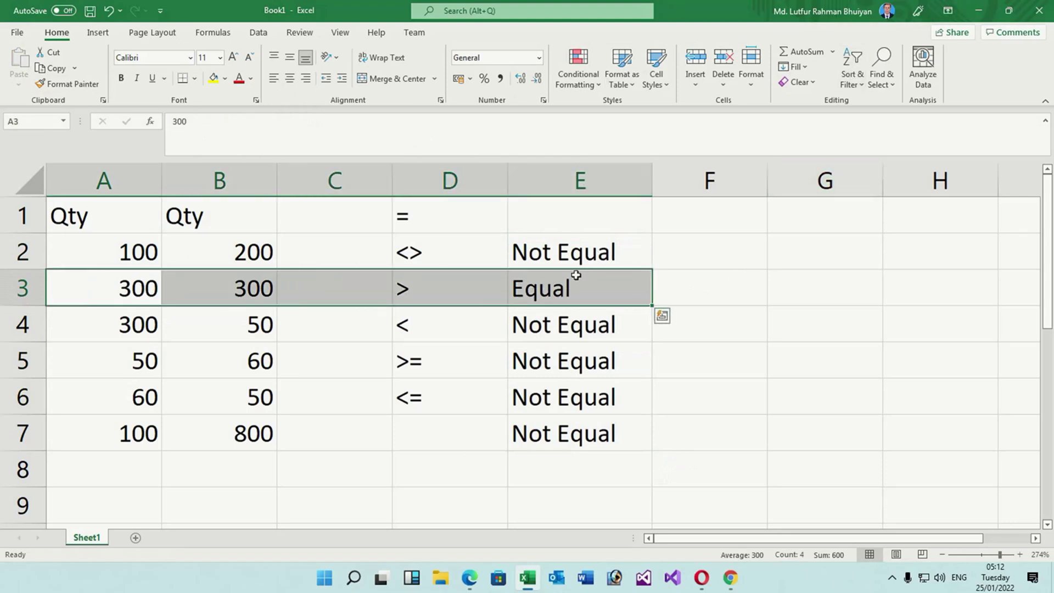
click(564, 293)
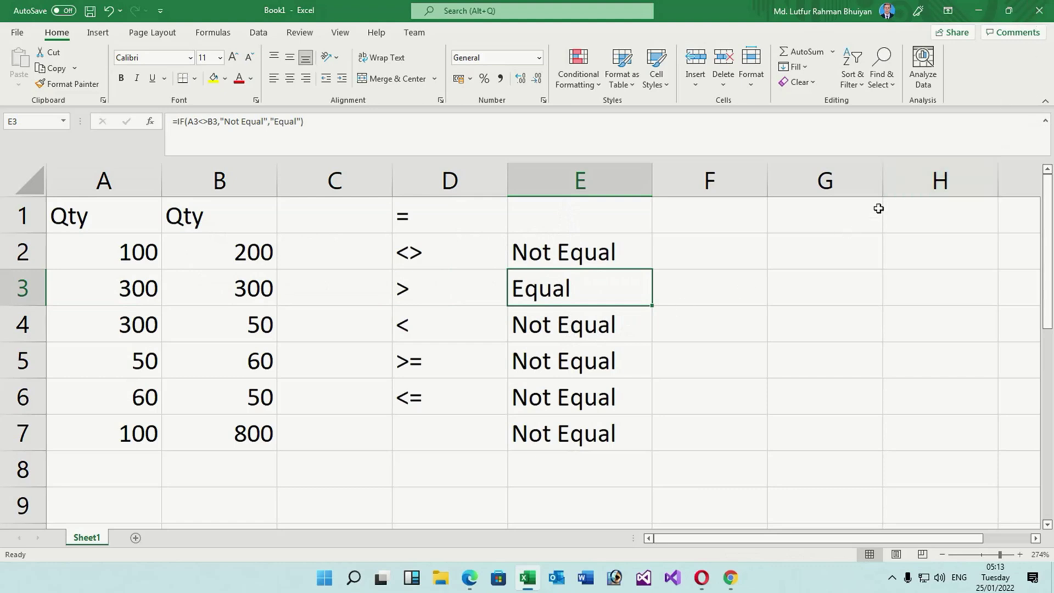
Step: Close Book1 without saving, then show the hidden system tray icons
click(1041, 14)
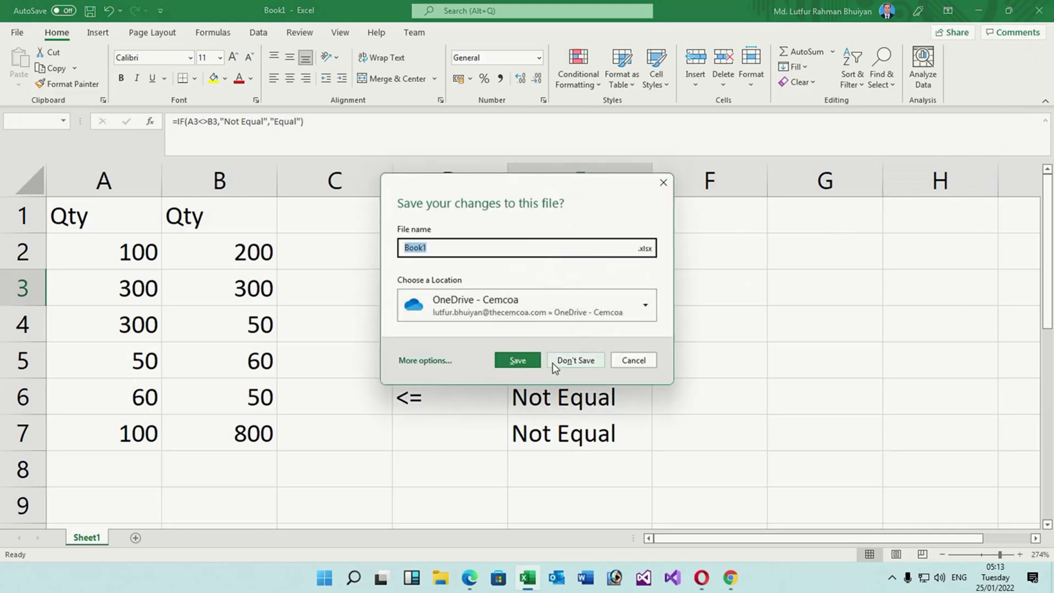
click(573, 363)
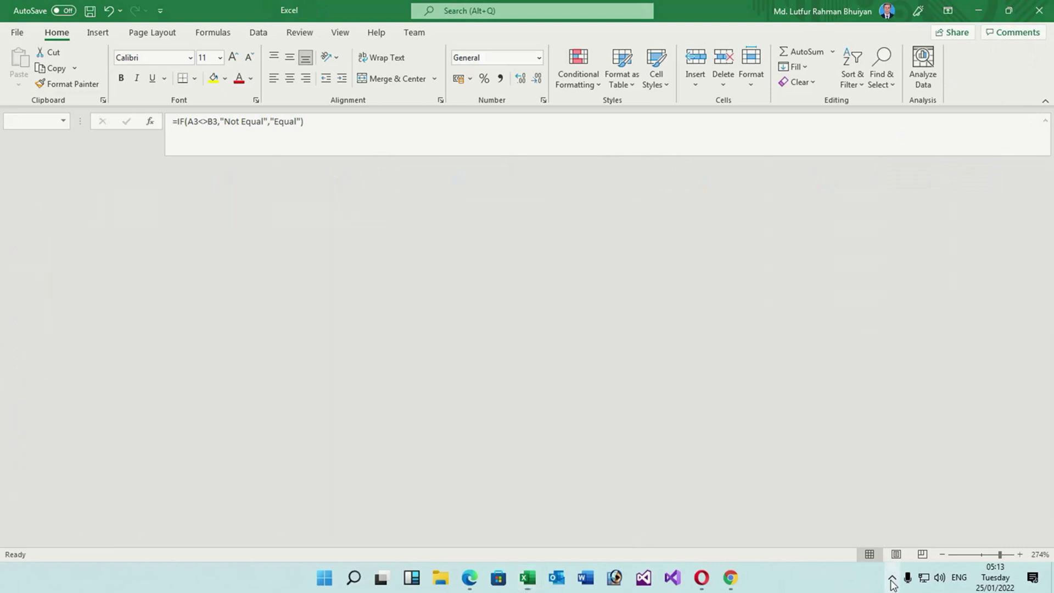
click(893, 580)
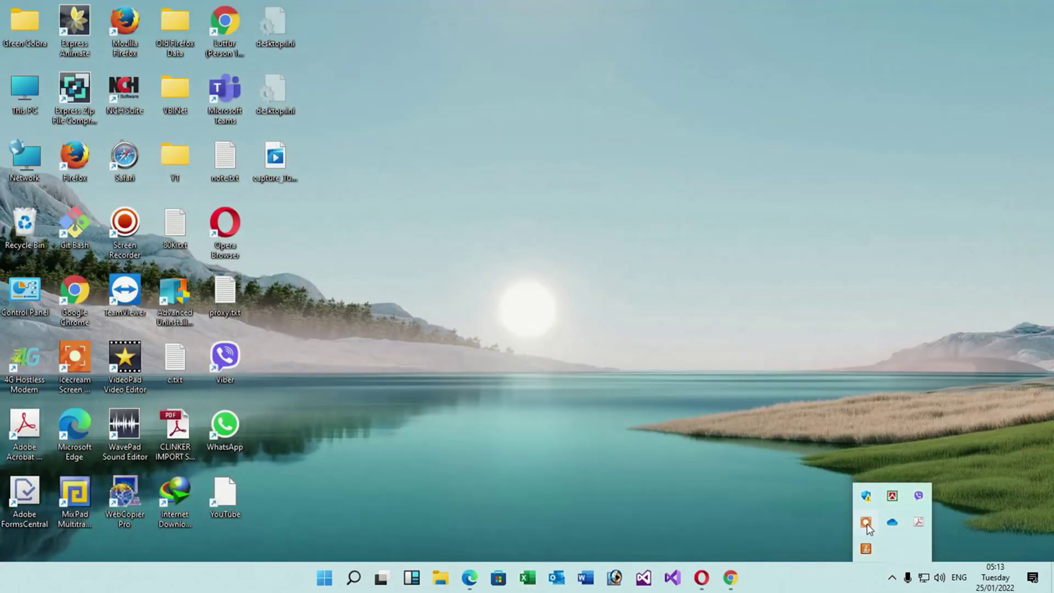
Step: Open formula if.xlsx from Excel's recent workbooks and select cell A3
right_click(866, 523)
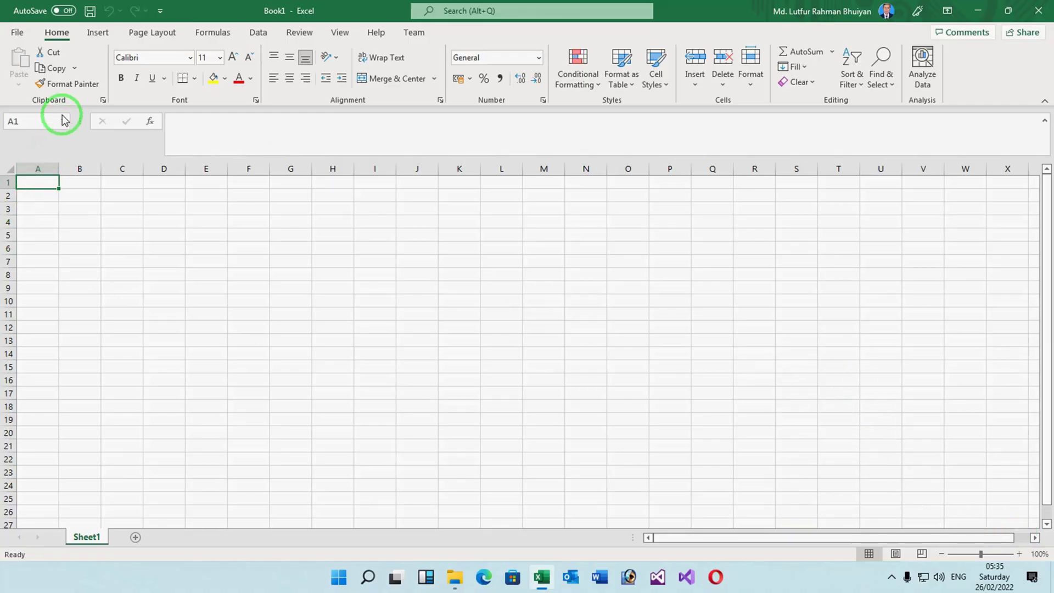
click(12, 32)
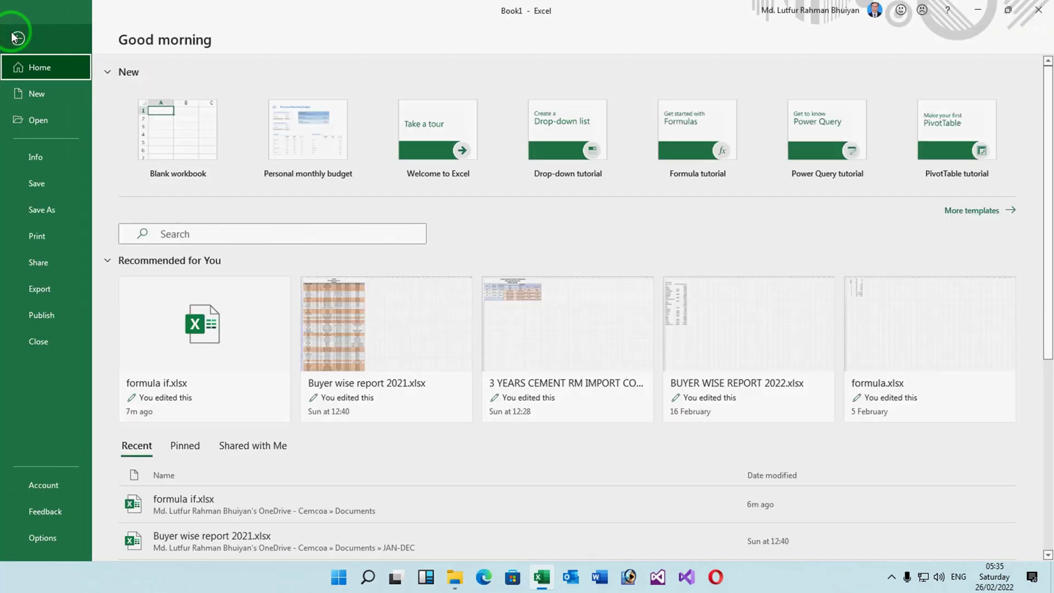
click(173, 310)
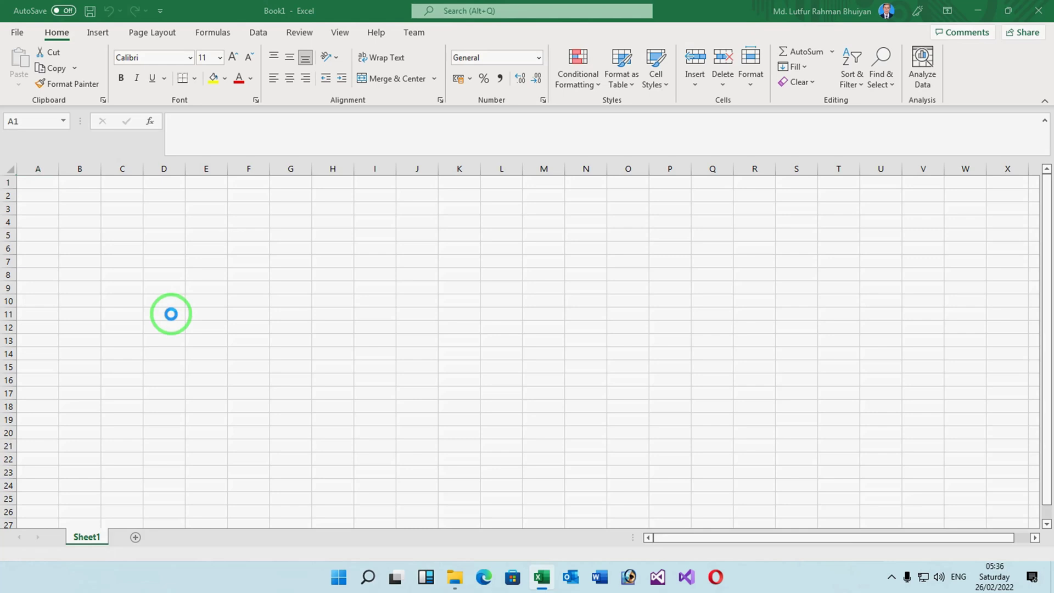
click(52, 211)
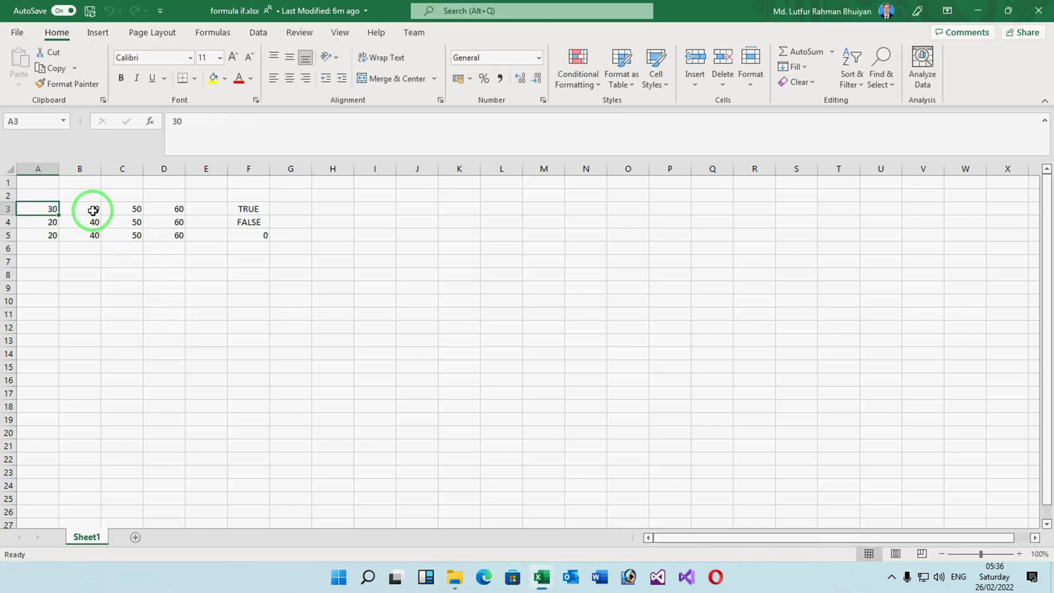
click(160, 209)
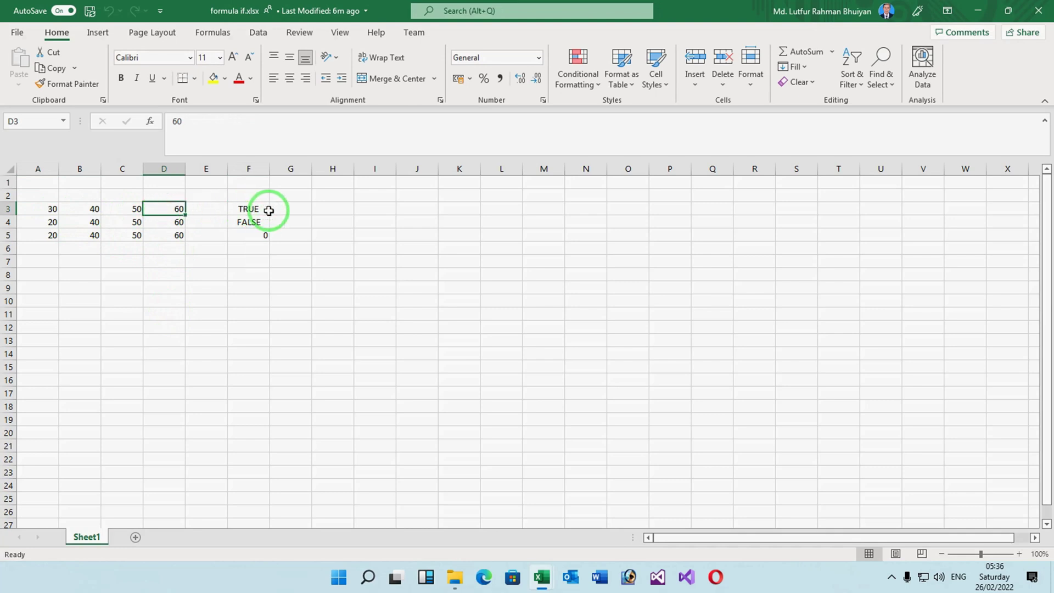
click(244, 210)
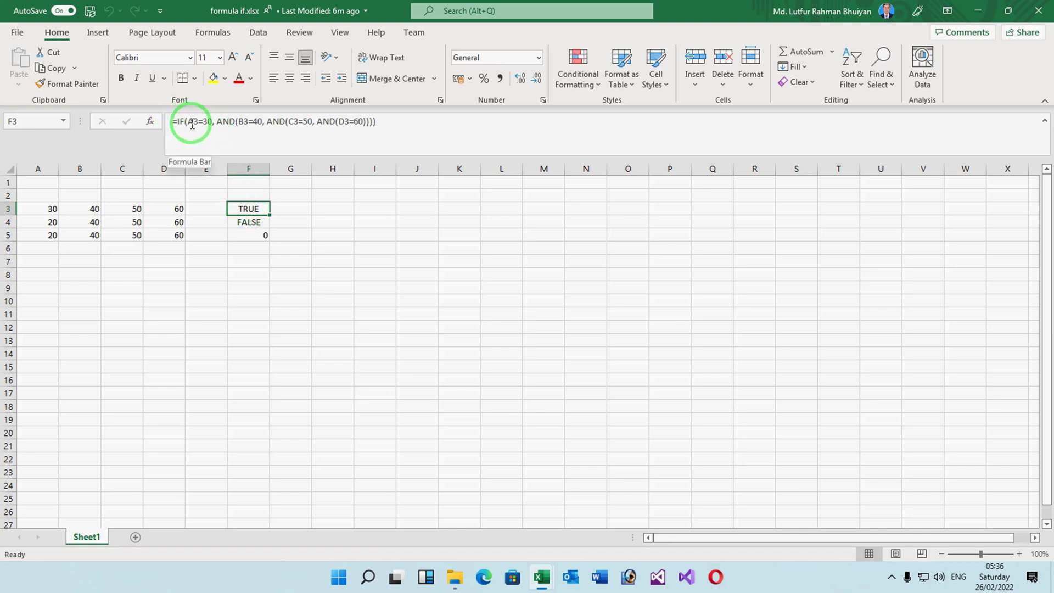
click(50, 208)
click(95, 210)
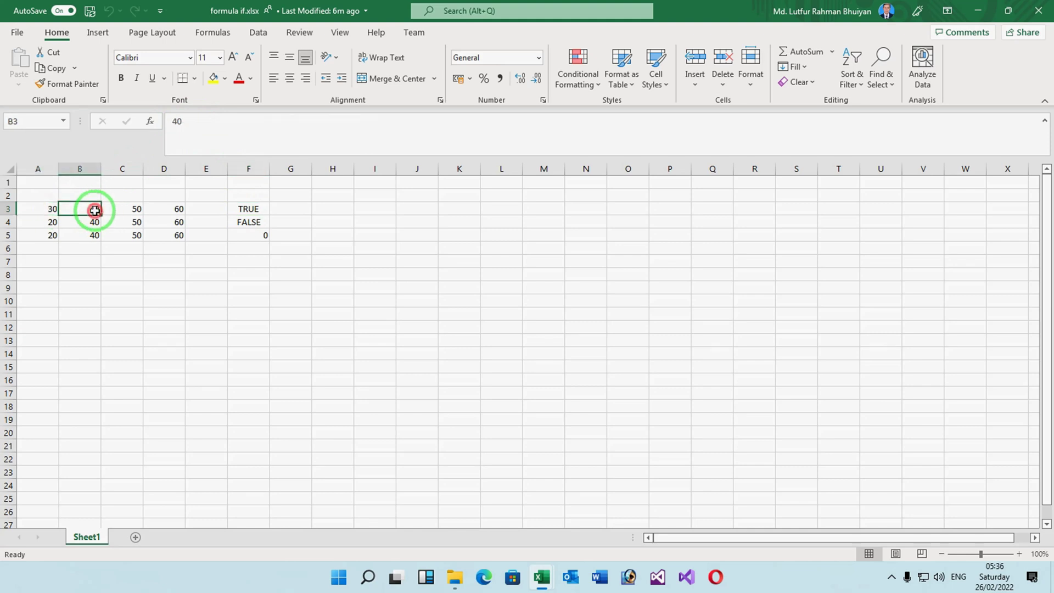
click(138, 211)
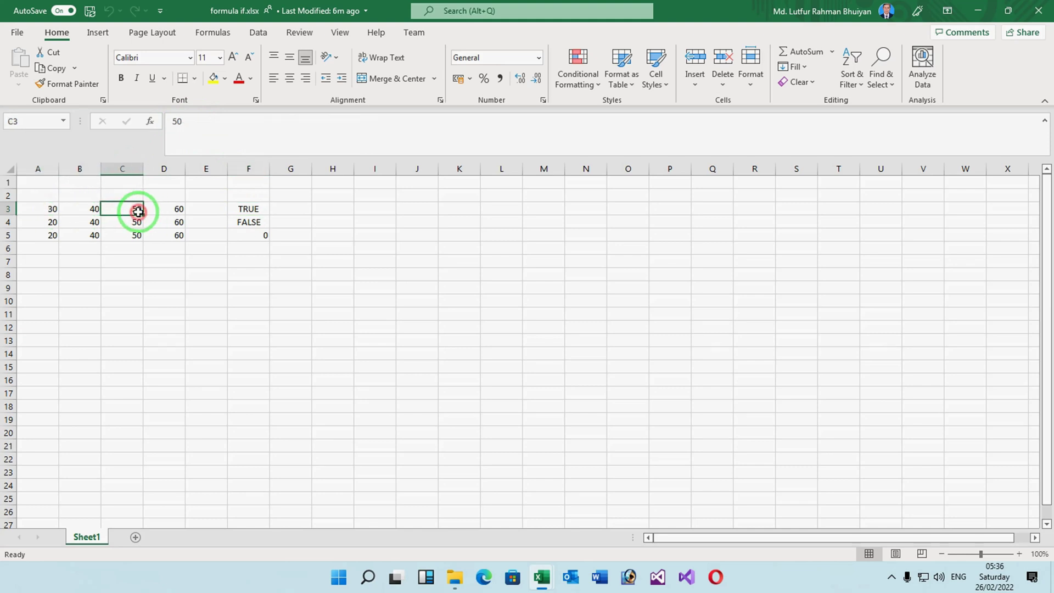
click(177, 210)
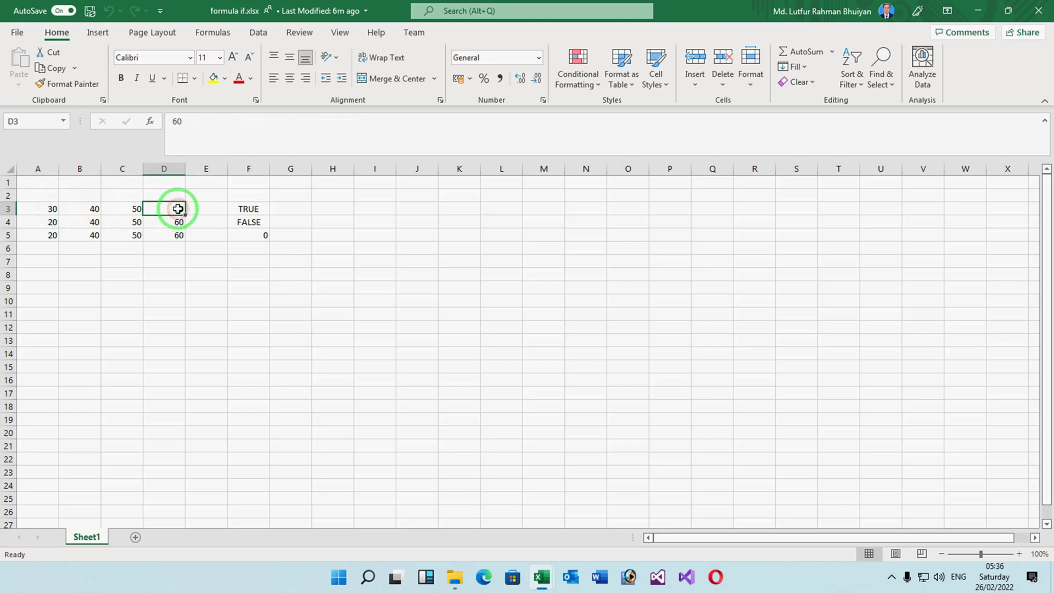
click(254, 210)
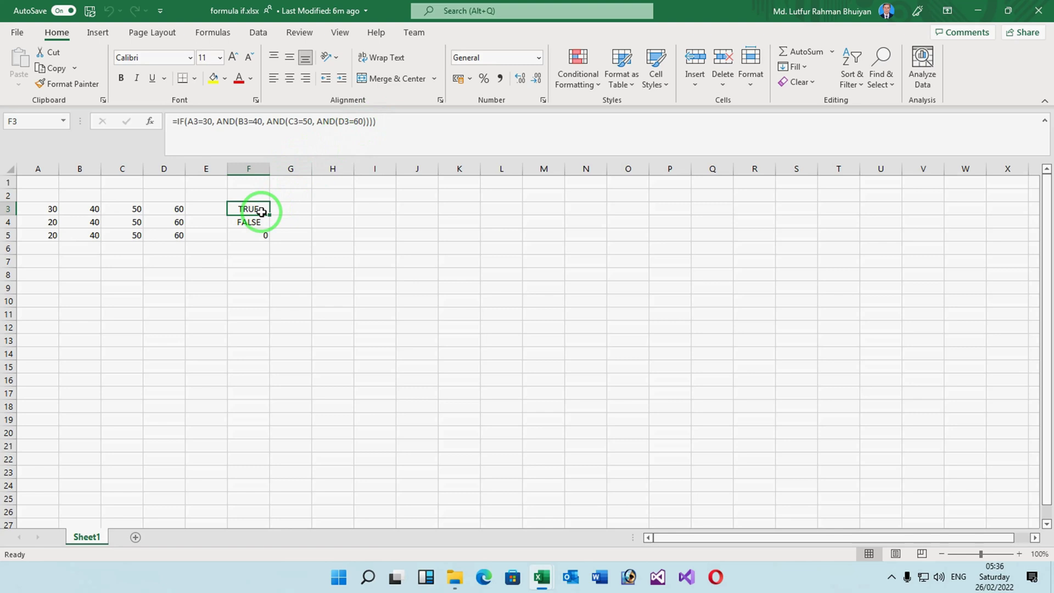
click(182, 210)
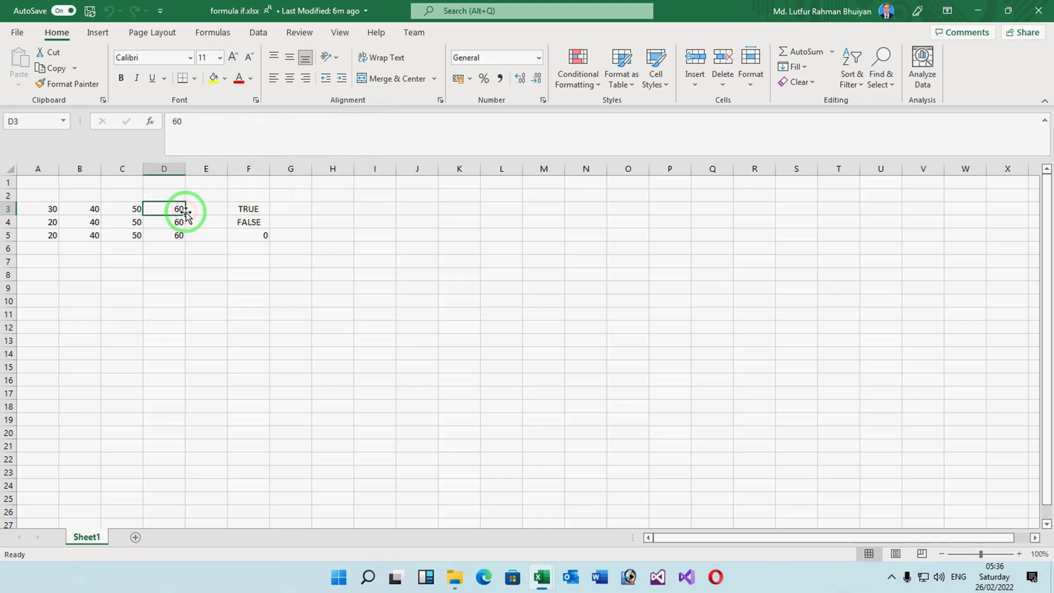
click(250, 223)
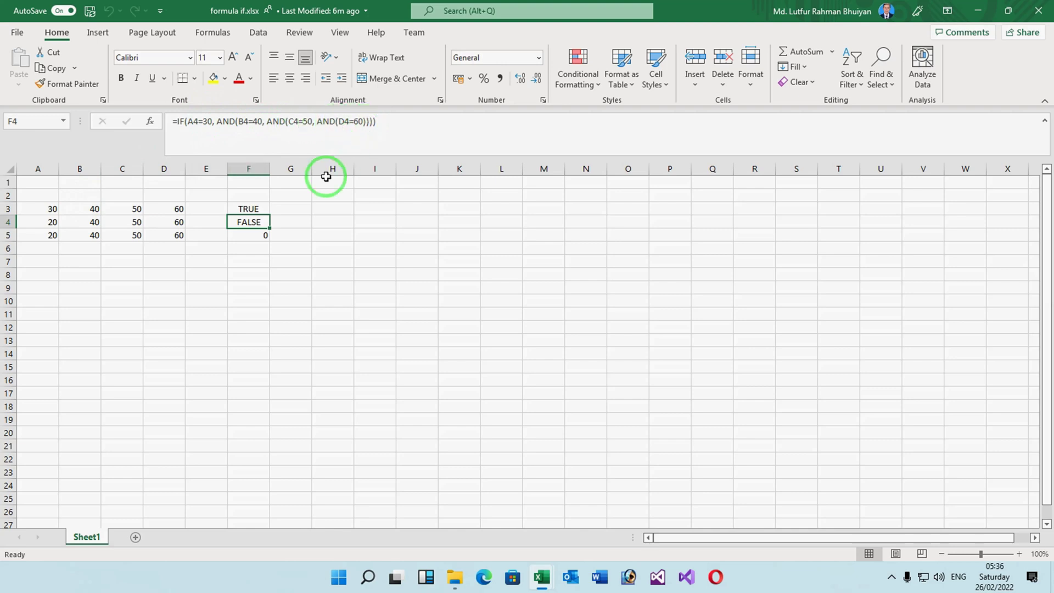
click(51, 224)
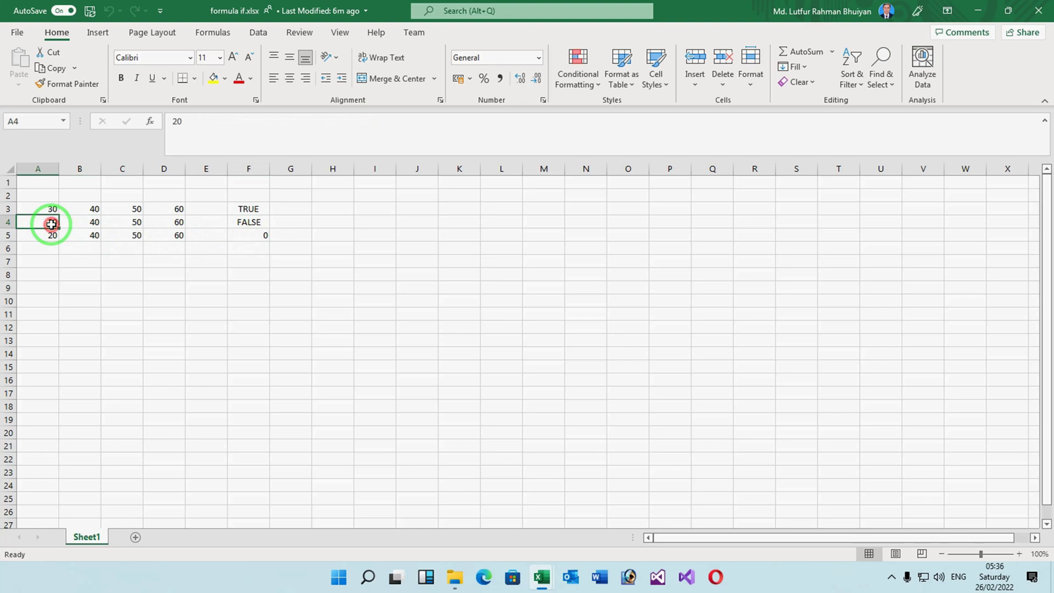
click(250, 220)
click(250, 235)
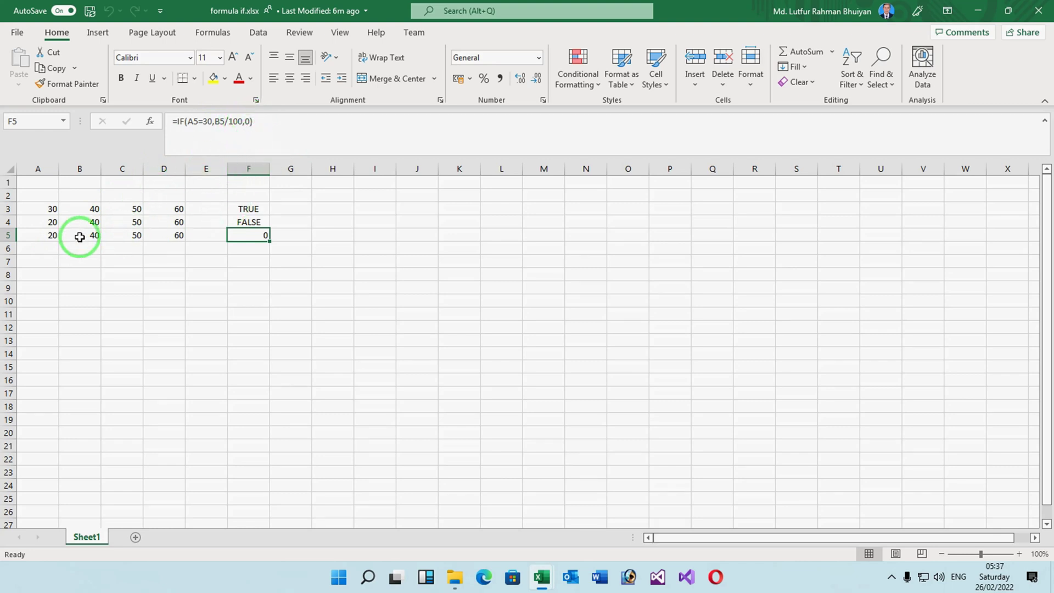
click(54, 236)
text(30)
key(Return)
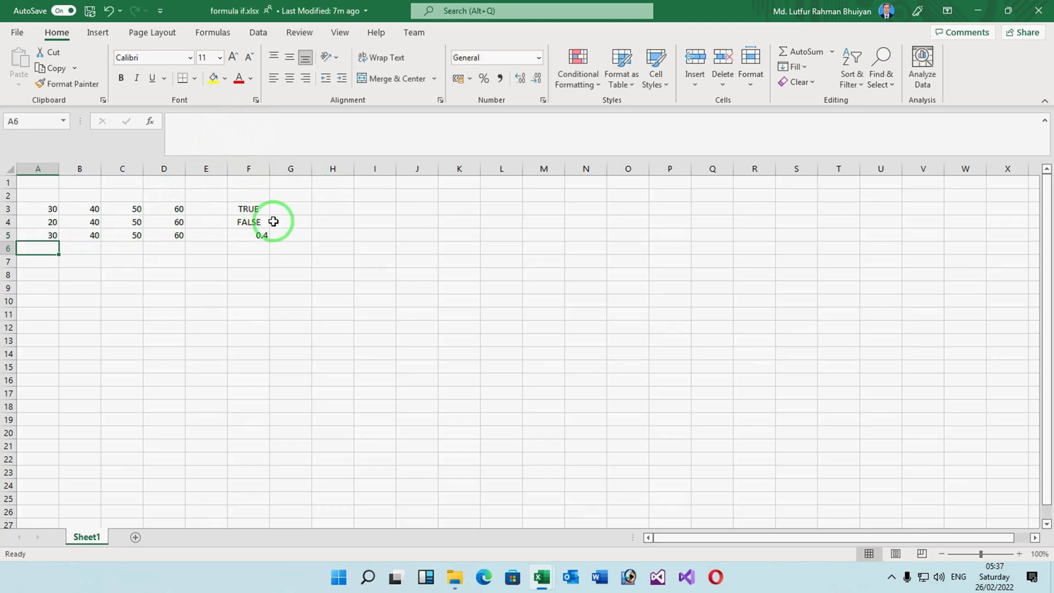
click(265, 234)
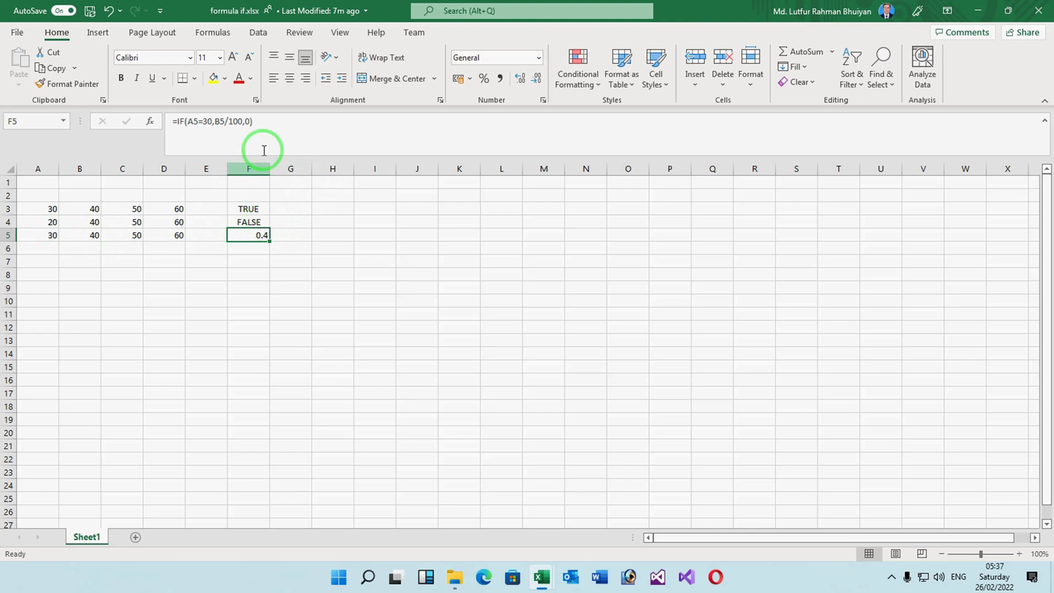
drag(47, 237, 268, 241)
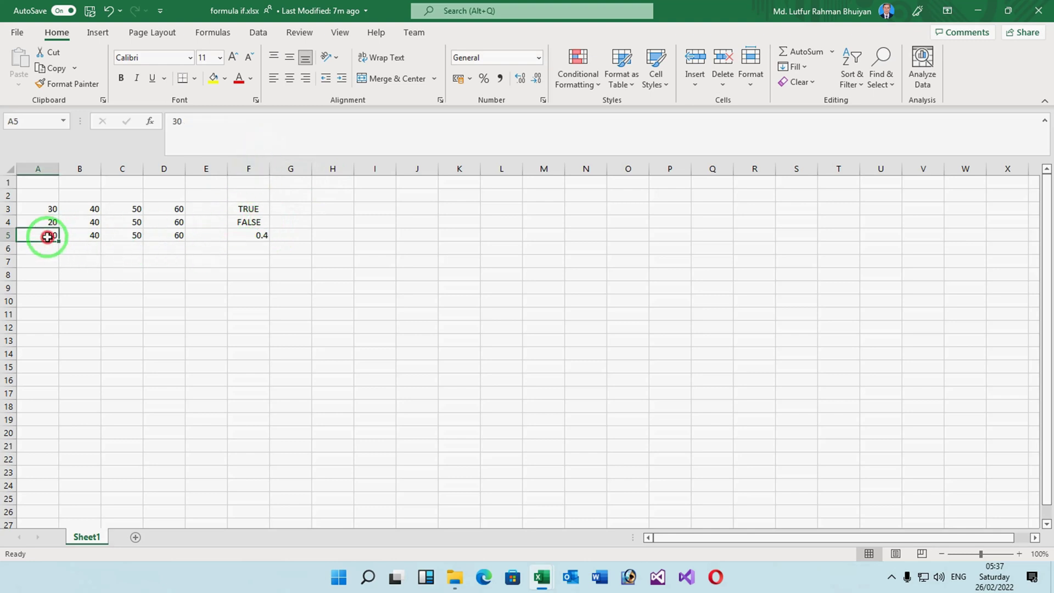
click(264, 235)
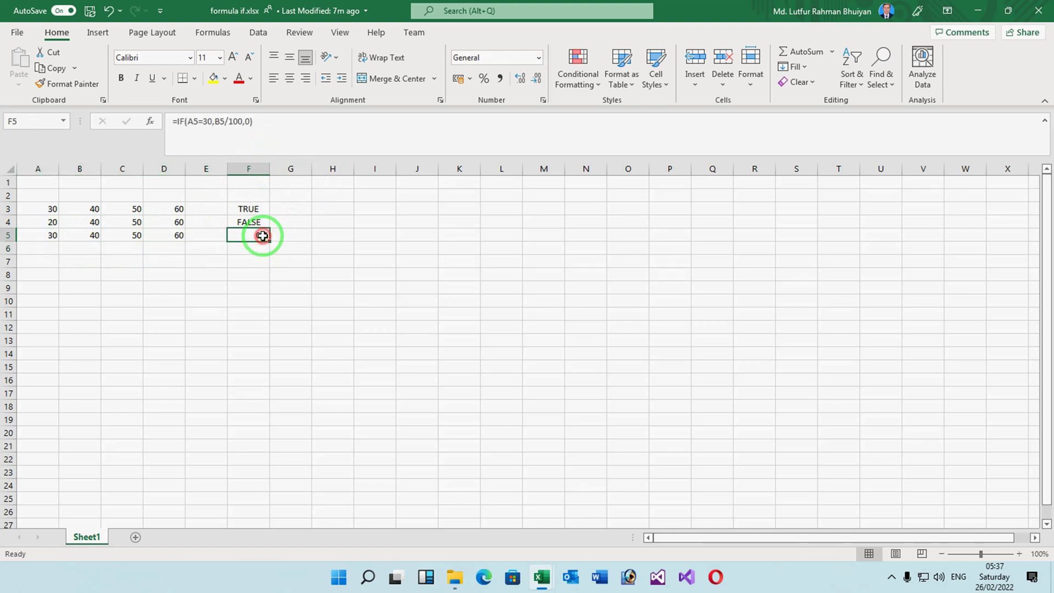
click(324, 233)
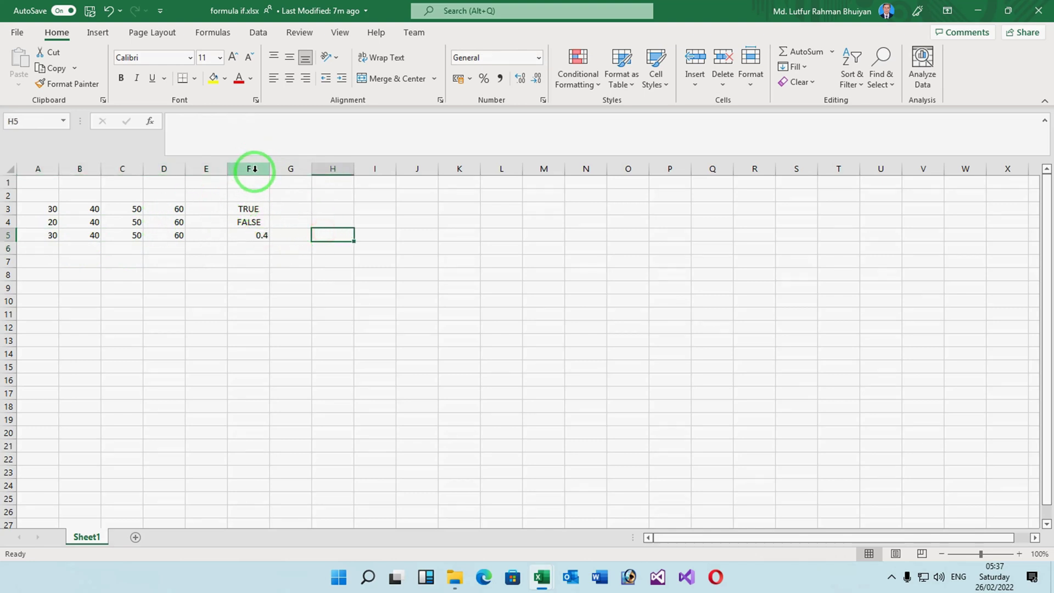
drag(44, 237, 216, 236)
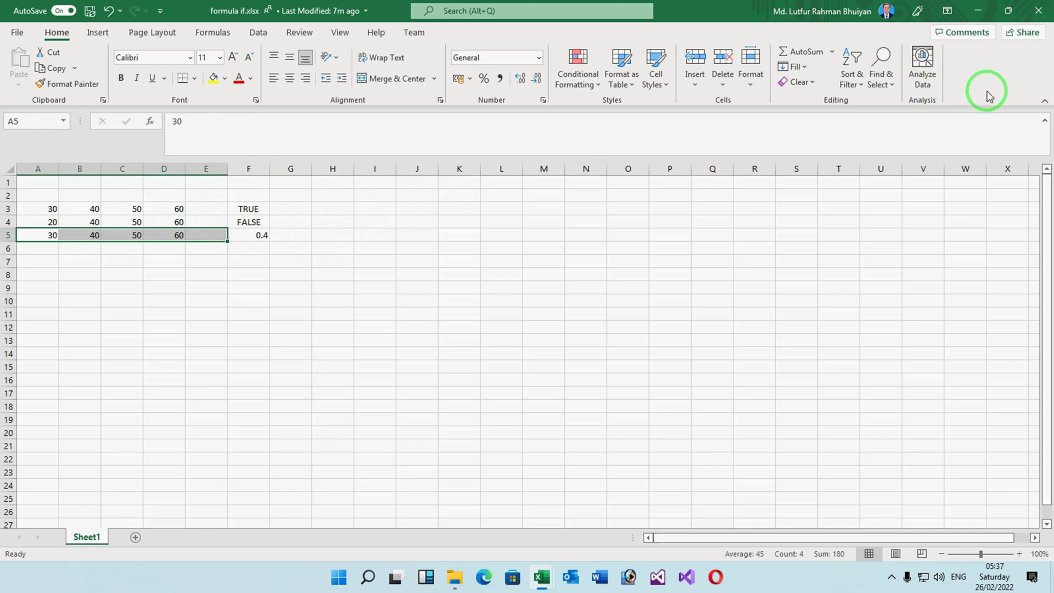
key(ctrl+s)
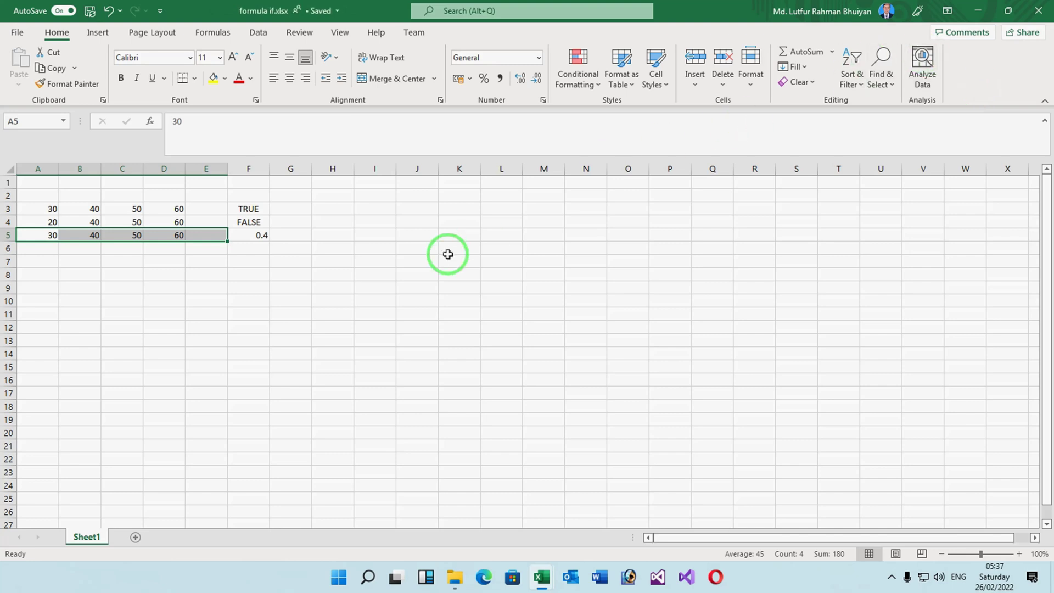
click(247, 235)
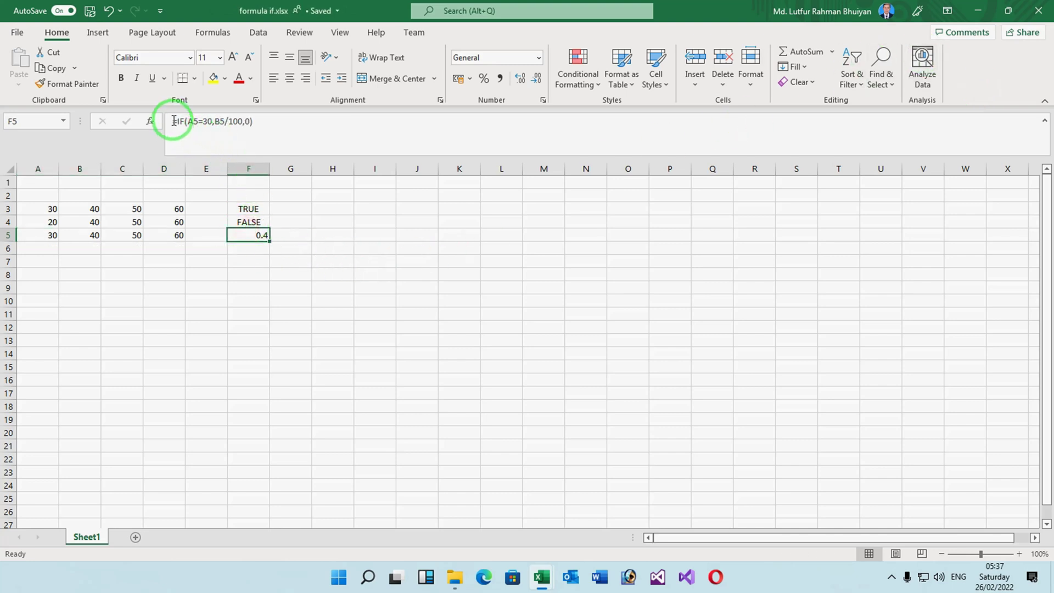
drag(172, 121, 301, 120)
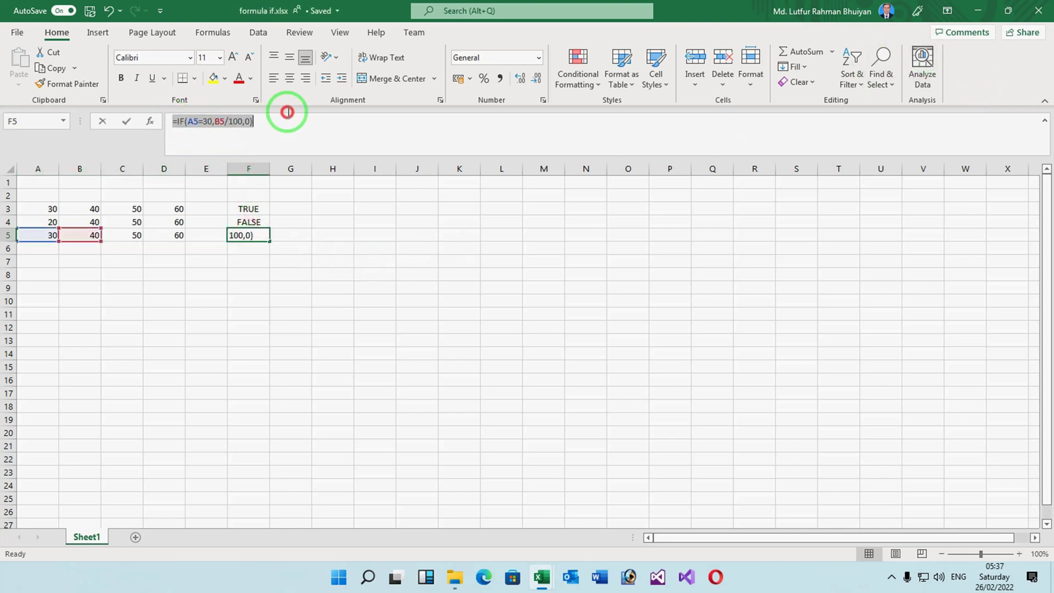
text(=)
click(311, 231)
click(296, 267)
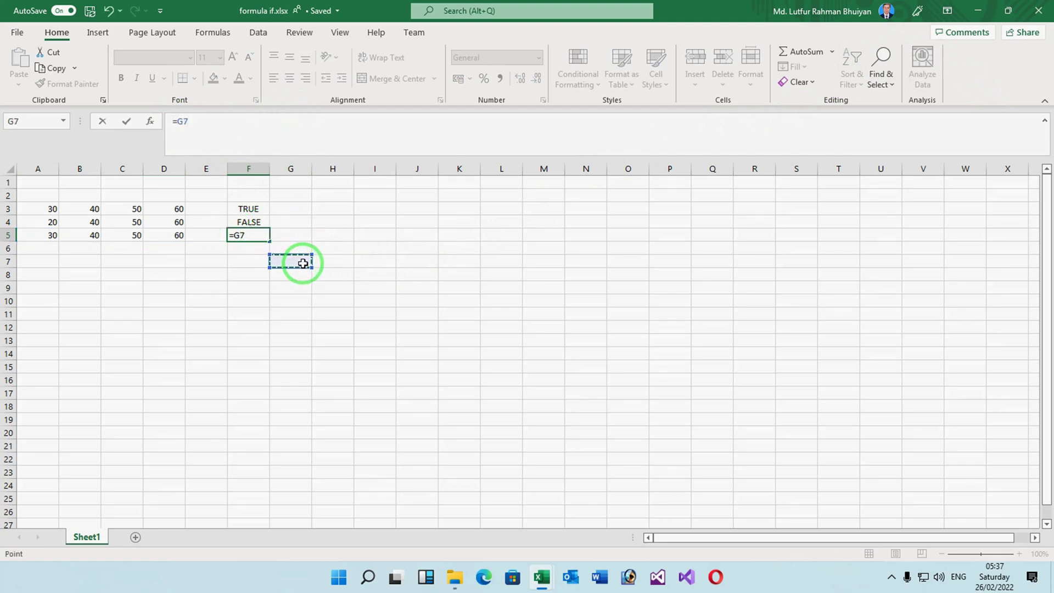
key(Escape)
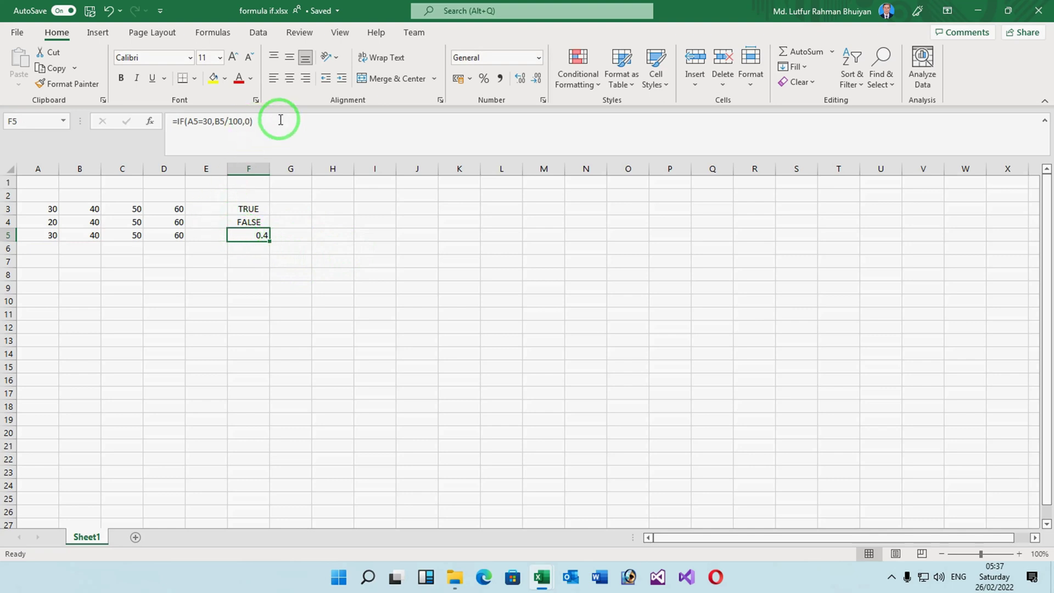
drag(278, 122, 123, 119)
click(336, 126)
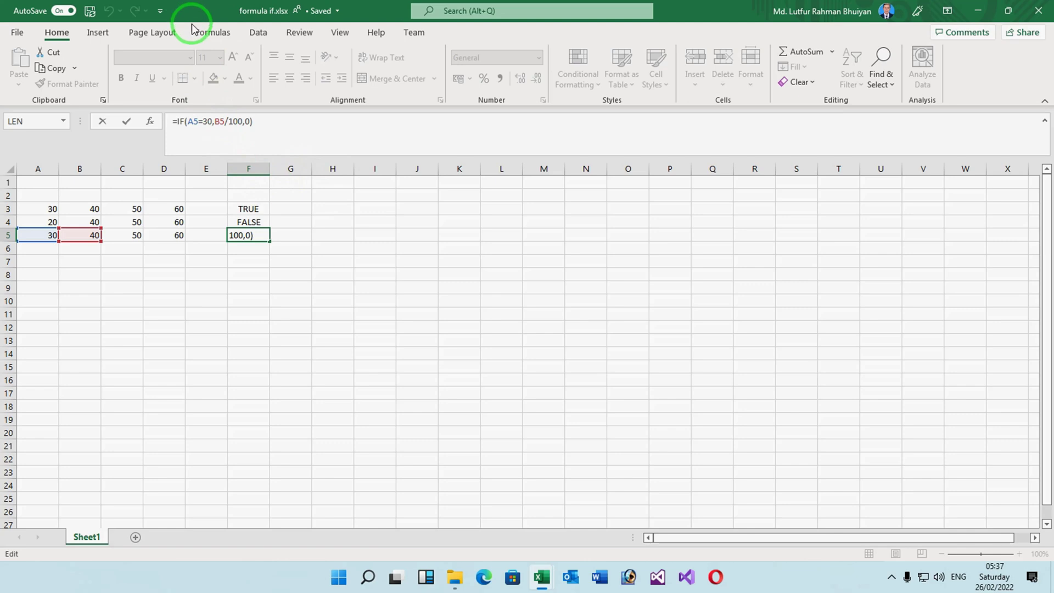
click(376, 34)
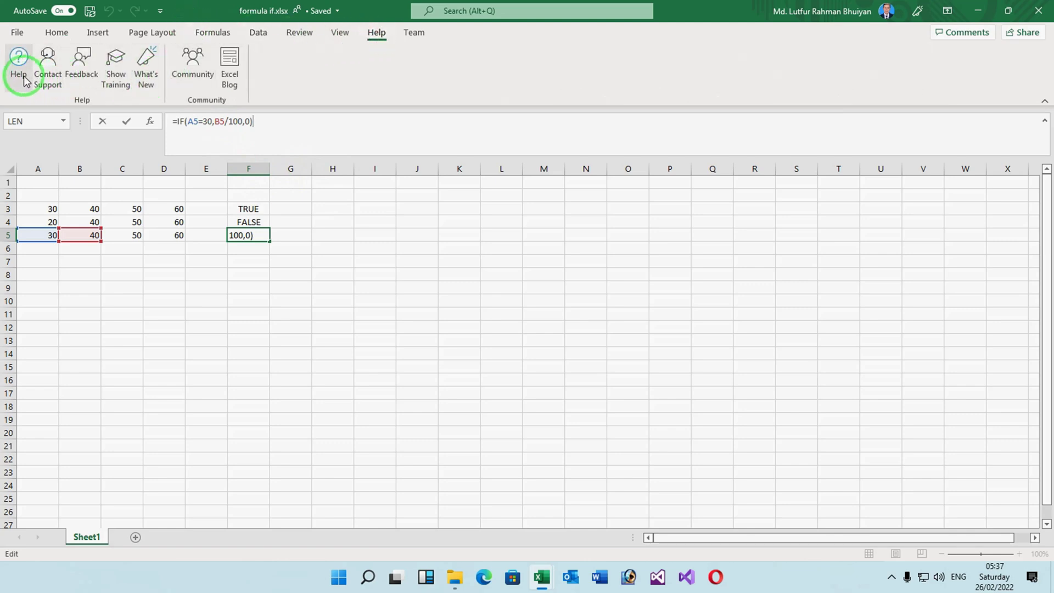
Step: Search Excel Help for 'if function' and open the IF function article
click(20, 75)
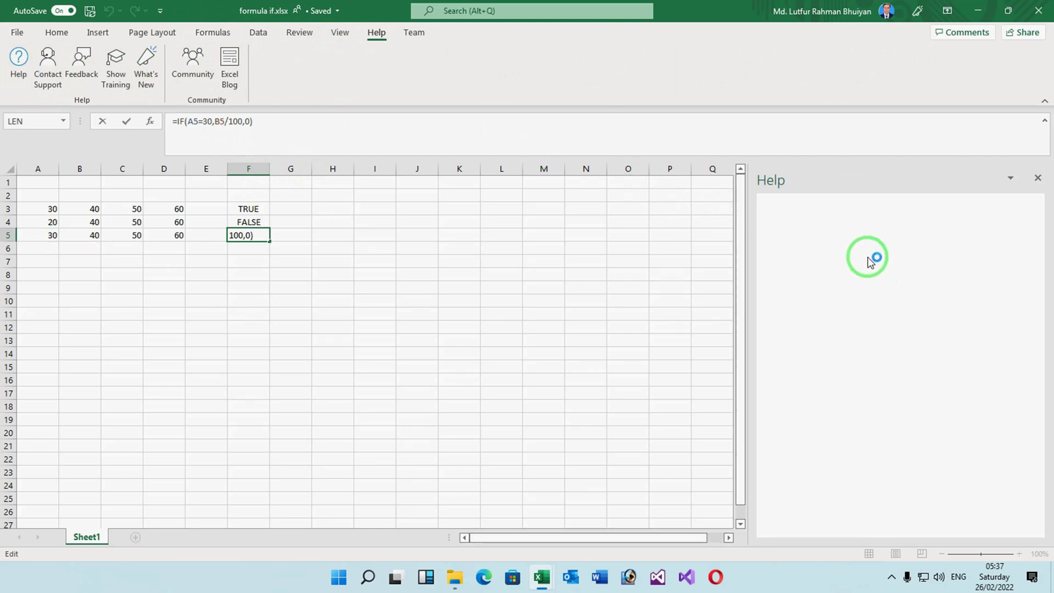
click(858, 214)
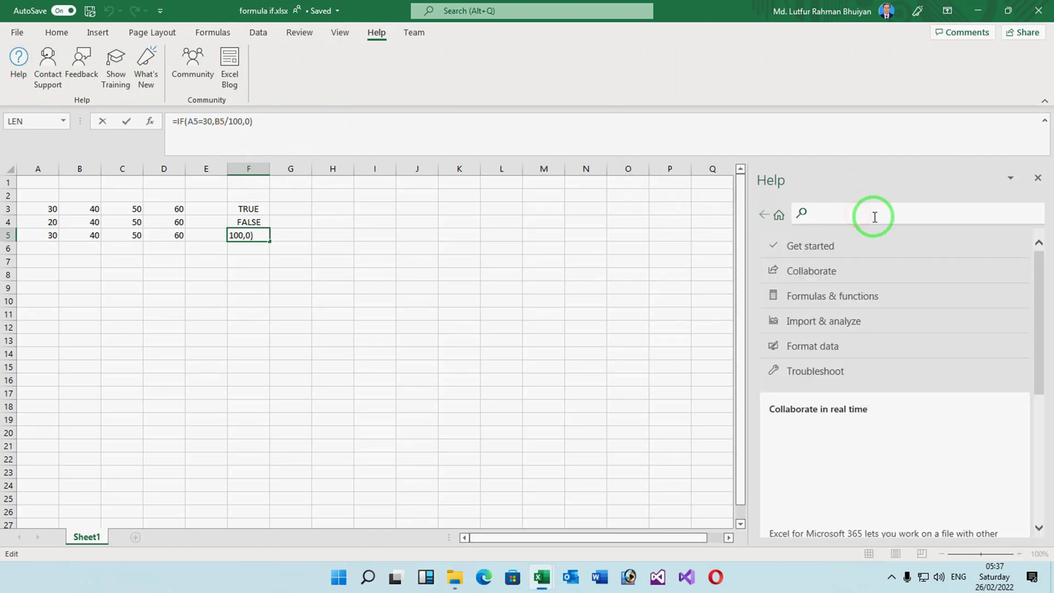
text(if)
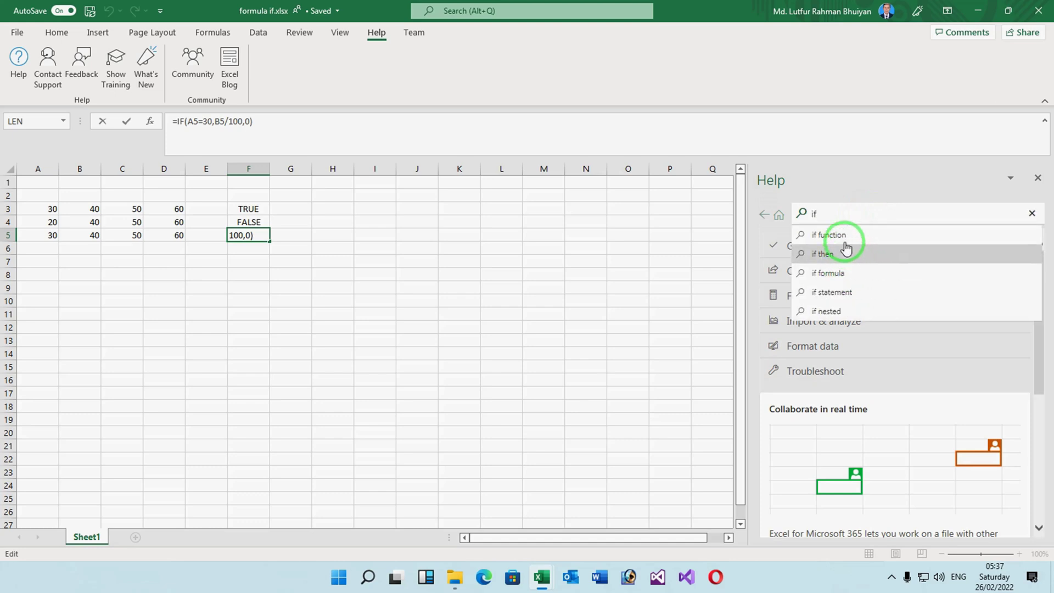
click(841, 235)
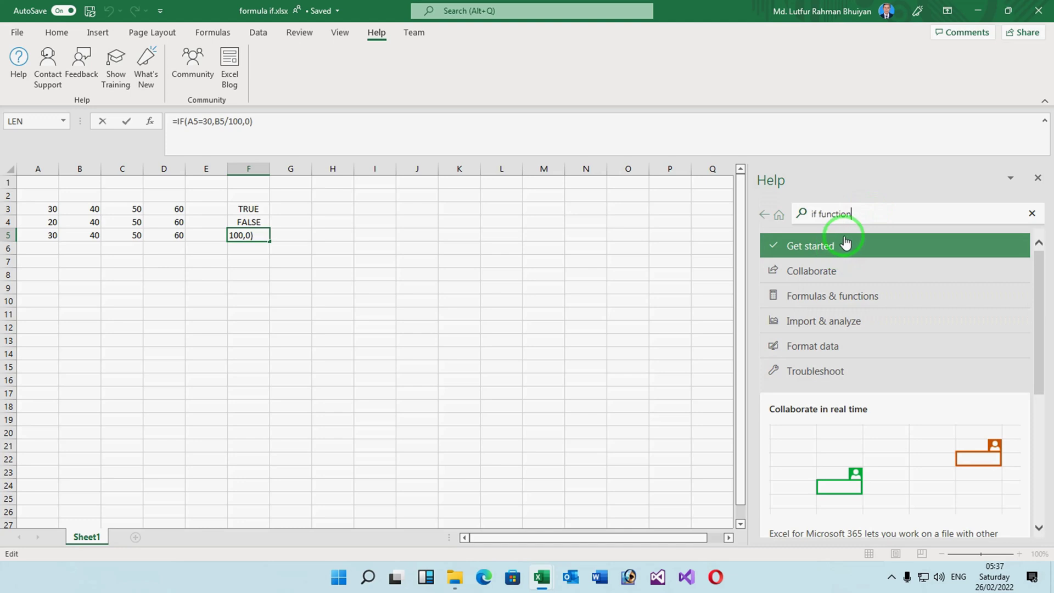
click(830, 291)
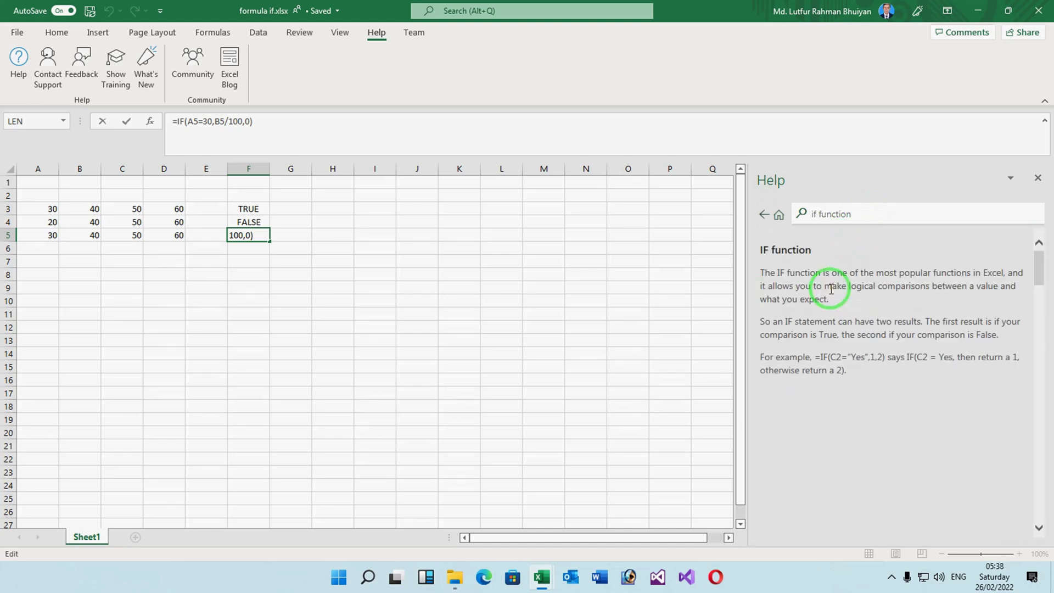
Step: Scroll down through the IF function article's examples and back up
scroll(866, 355, down, 3)
scroll(869, 358, down, 3)
scroll(871, 357, down, 3)
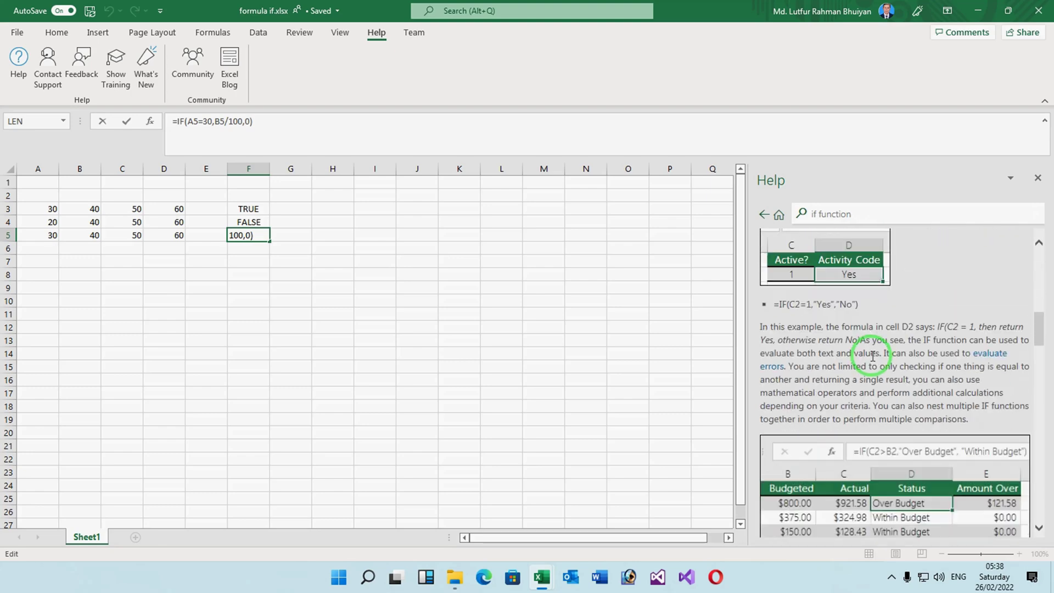
scroll(879, 357, down, 3)
scroll(886, 358, down, 5)
scroll(890, 359, down, 5)
scroll(893, 360, up, 3)
scroll(898, 361, up, 4)
scroll(898, 361, up, 5)
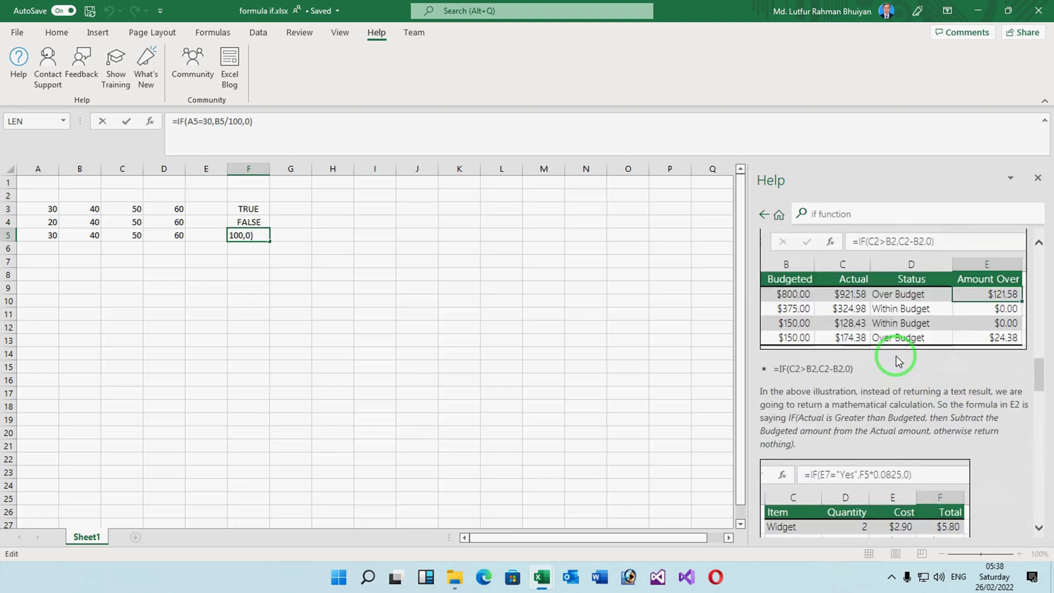
scroll(895, 357, up, 3)
scroll(895, 357, up, 4)
scroll(895, 357, up, 4)
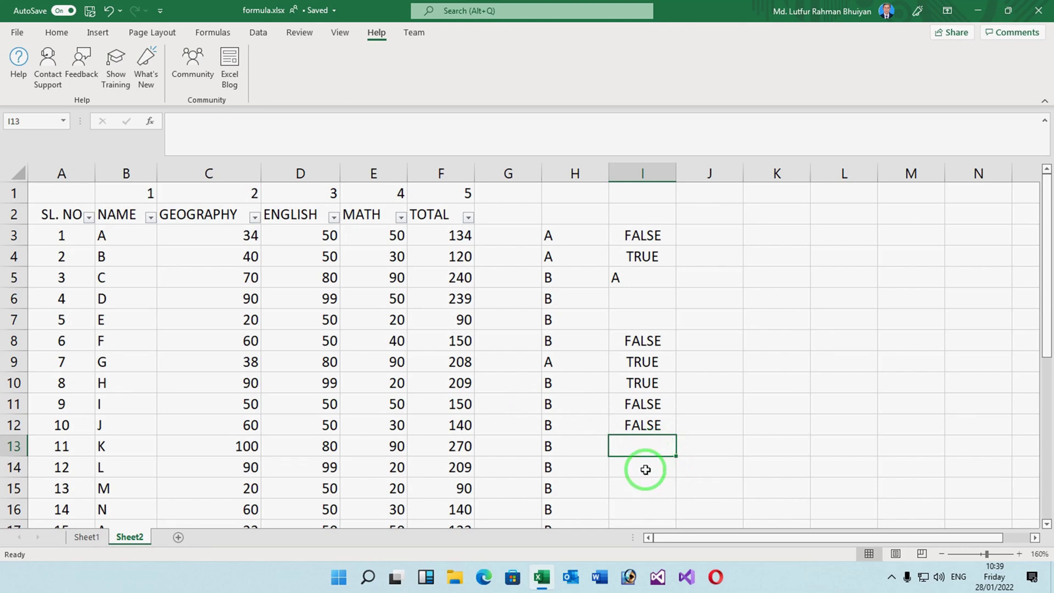
Step: Enter =OR(C15=30,C15=40,C15=50) in I15, which returns FALSE for the Geography score of 20
click(646, 467)
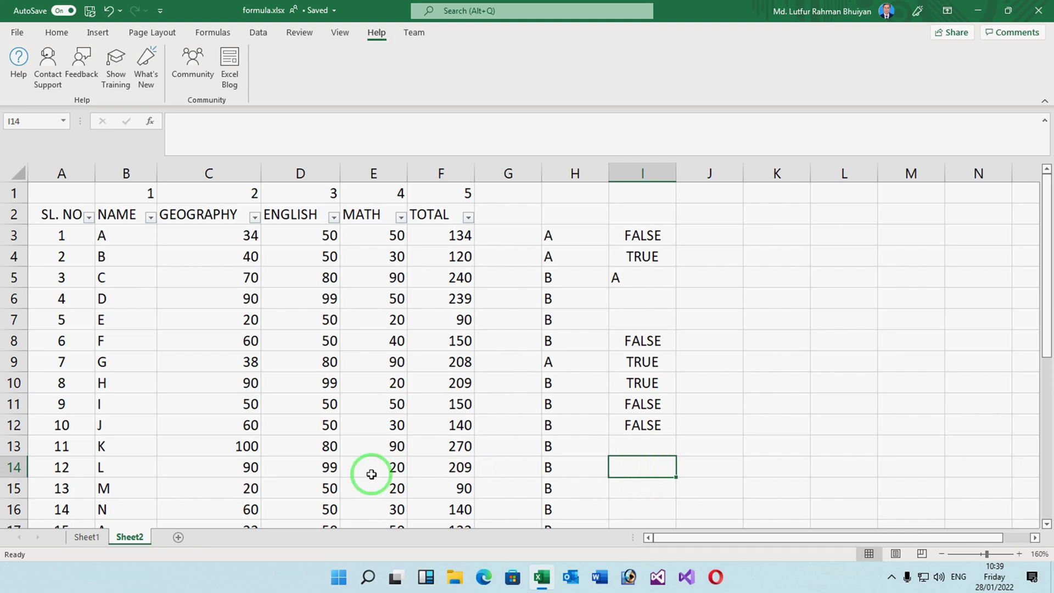
drag(256, 491, 498, 493)
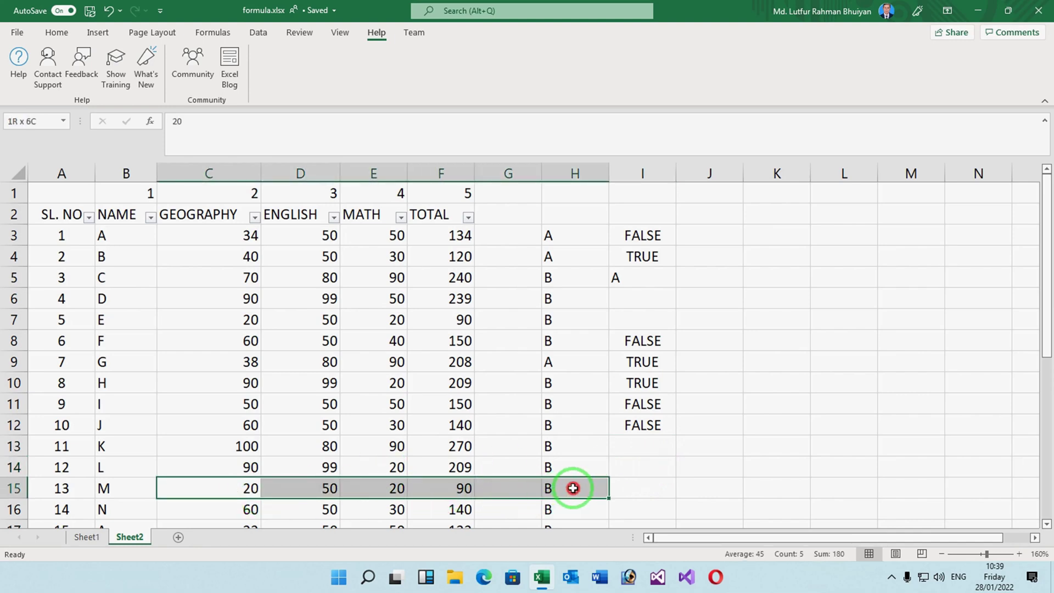
click(643, 488)
text(=)
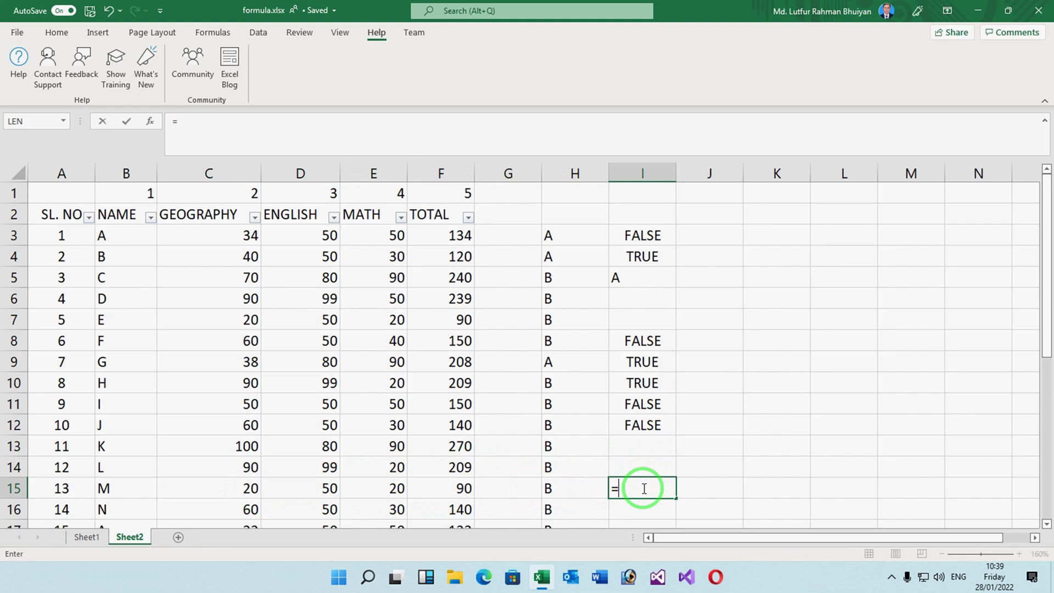
text(OR)
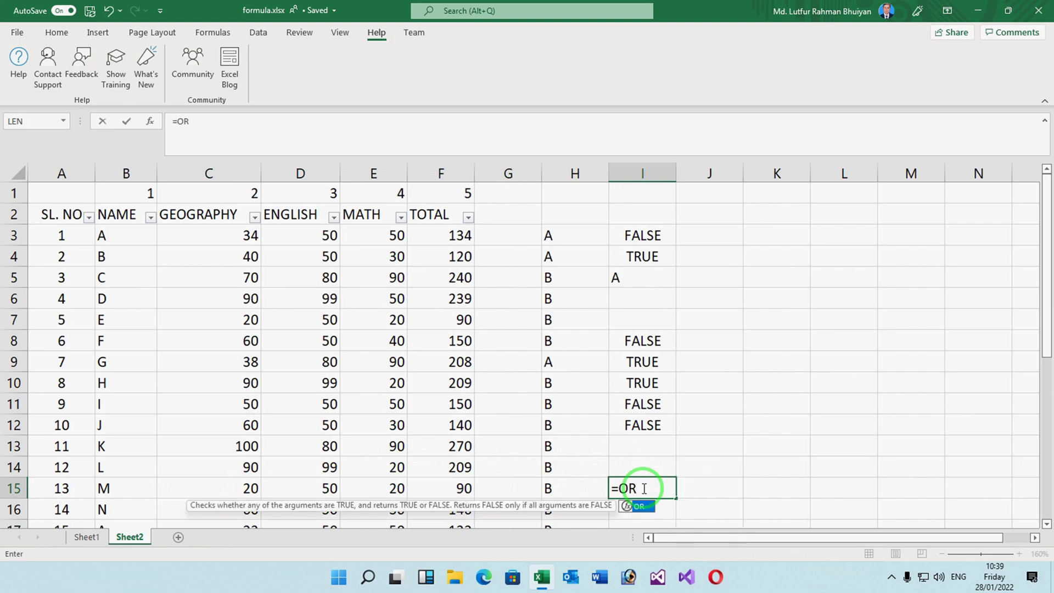
text(()
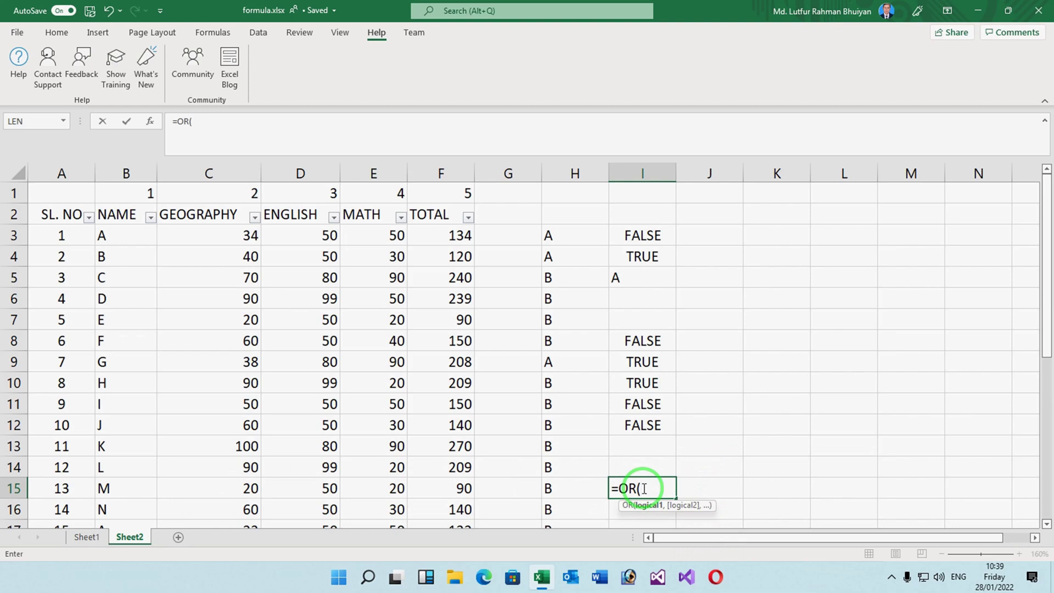
click(252, 488)
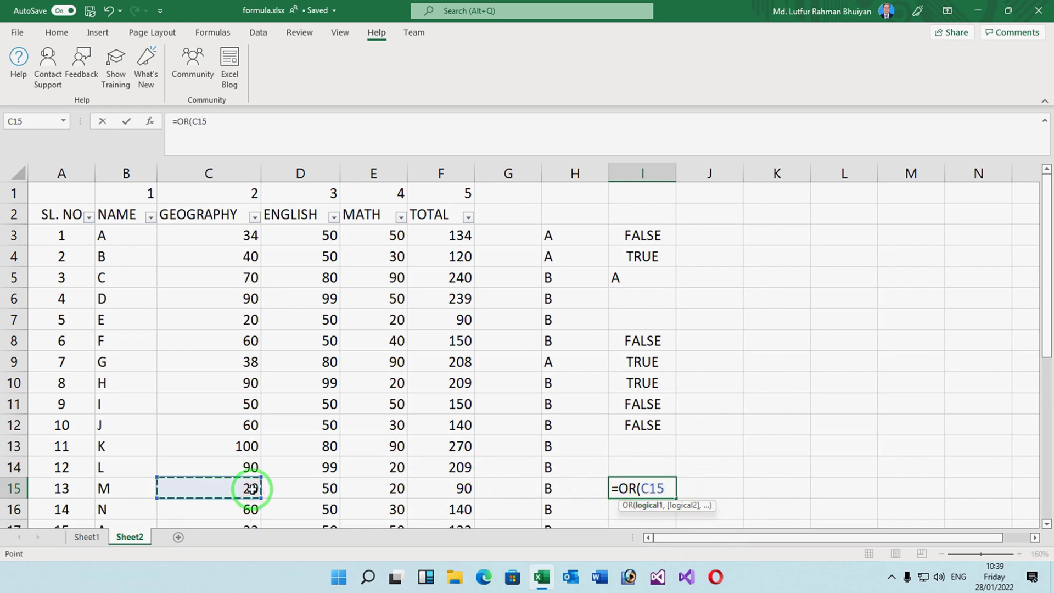
text(=)
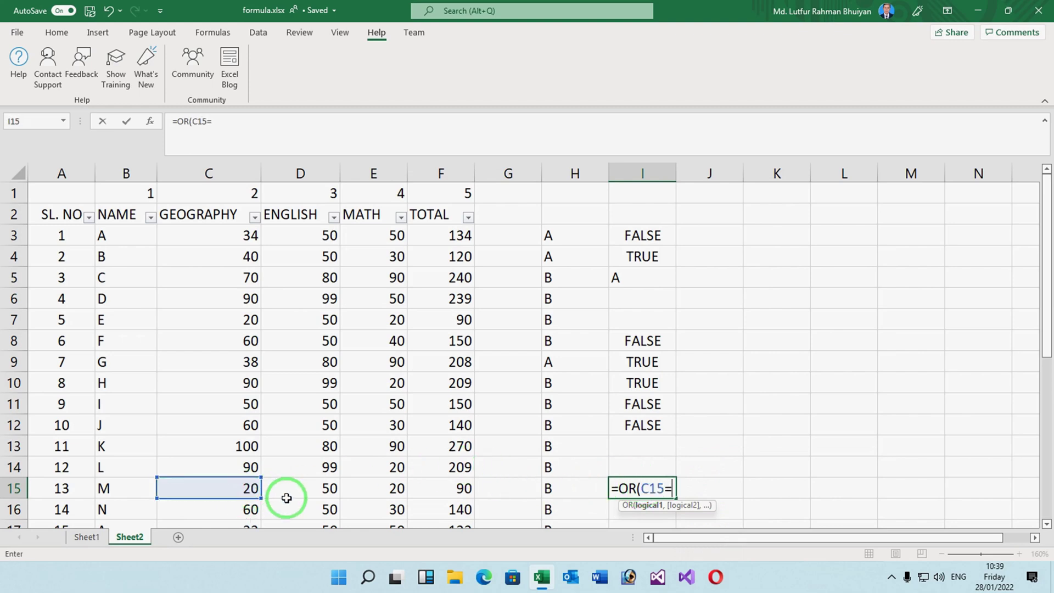
text(30,)
click(261, 490)
text(=30)
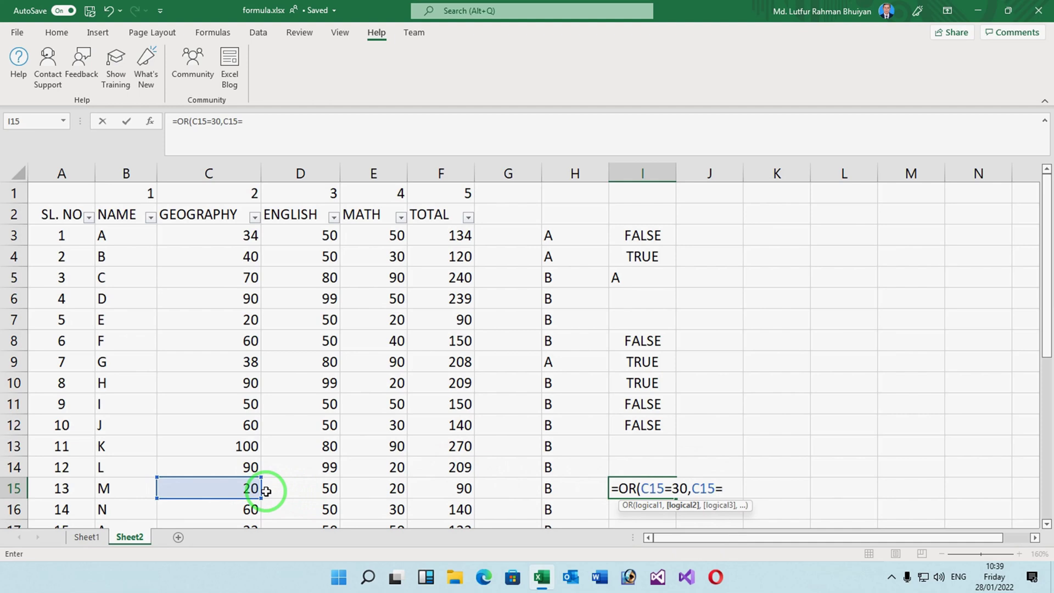
text(,)
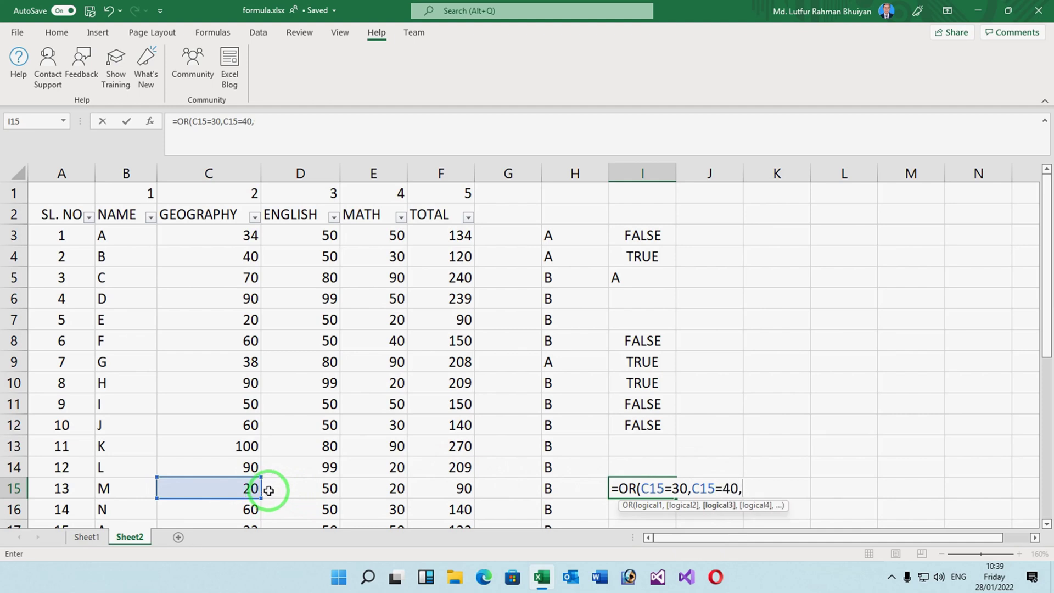
click(255, 483)
text(=50)
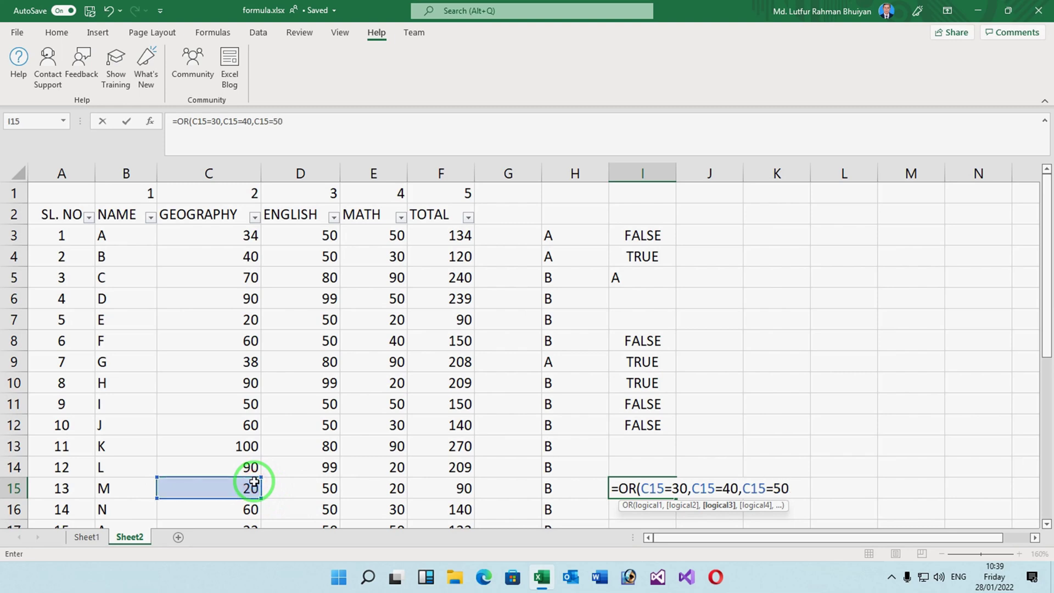
key(Return)
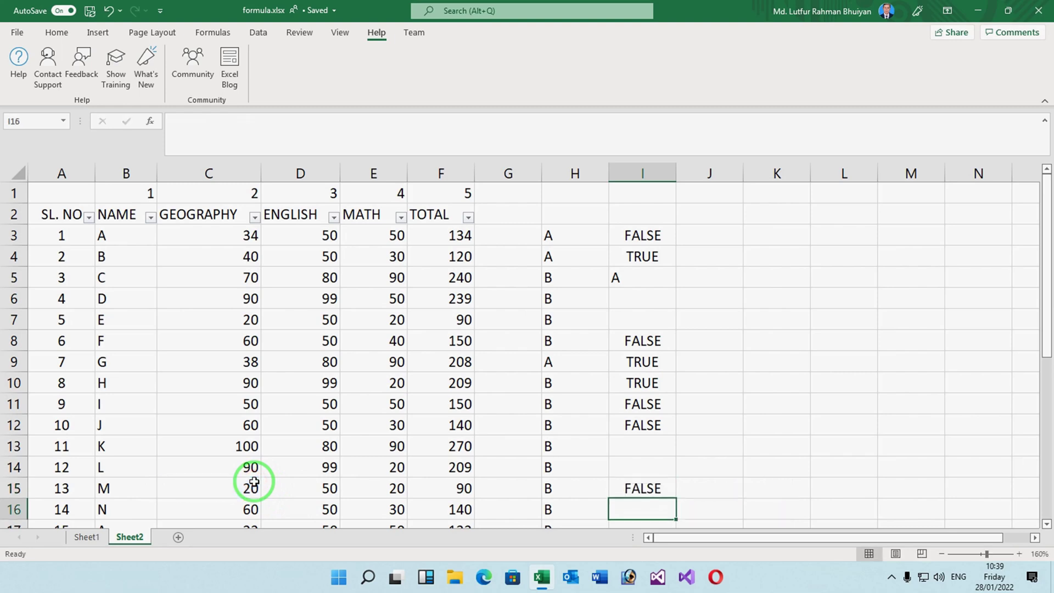
click(635, 491)
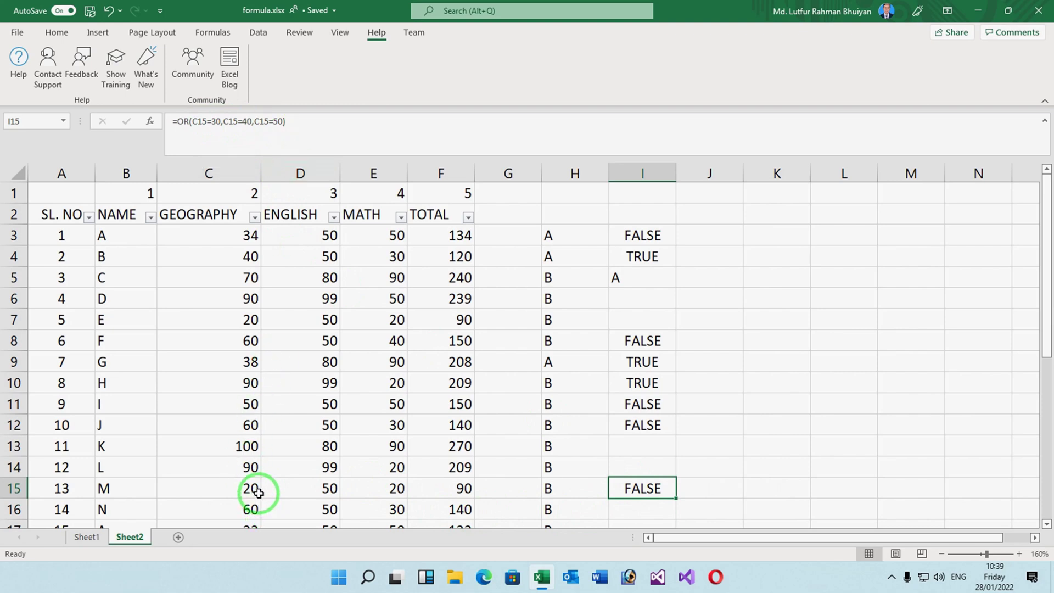
click(283, 122)
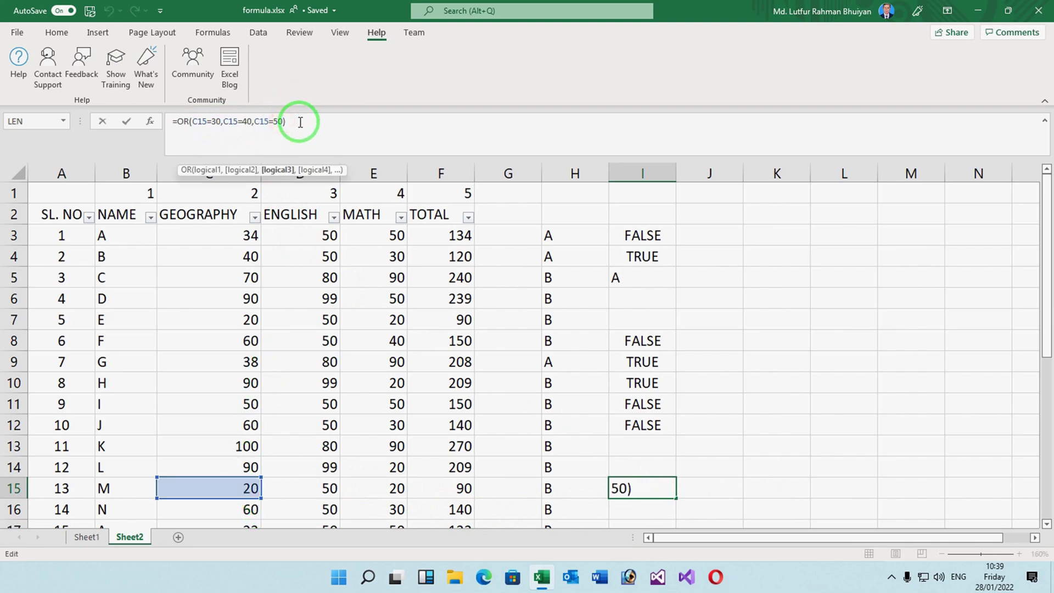
text(M)
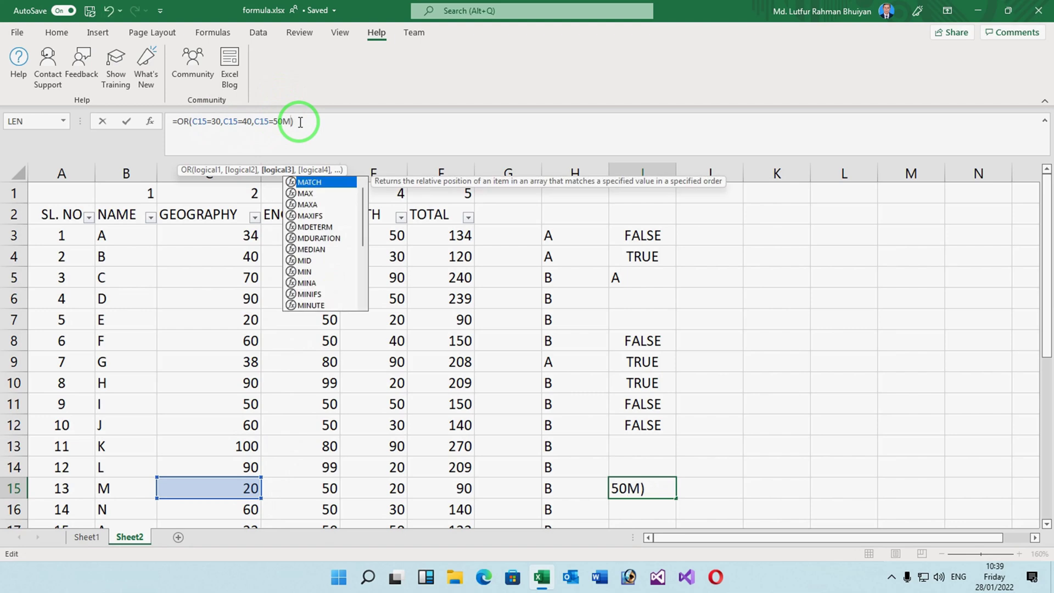
key(BackSpace)
text(,)
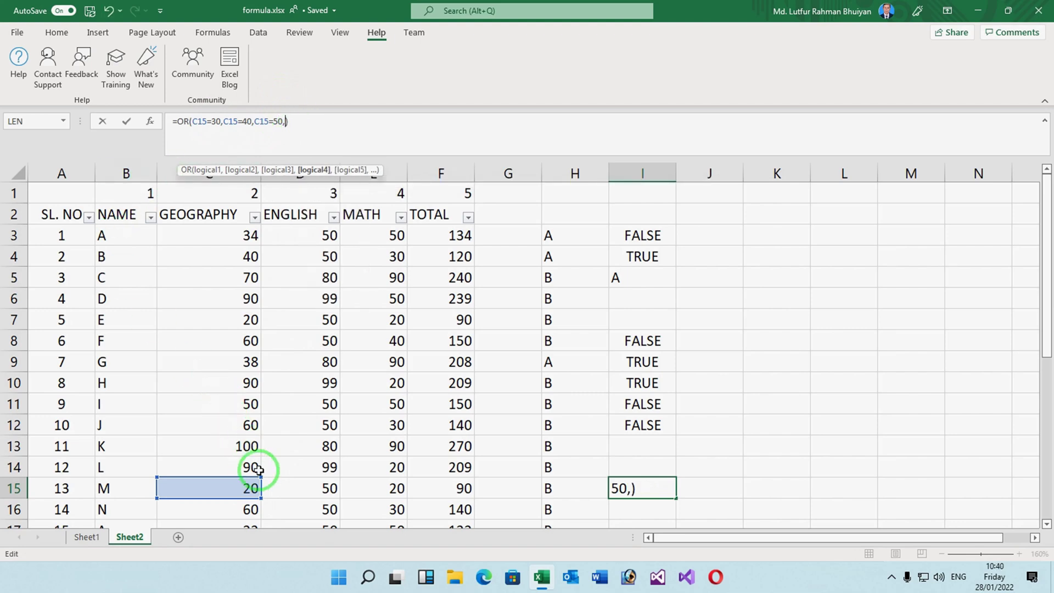
click(238, 483)
text(=)
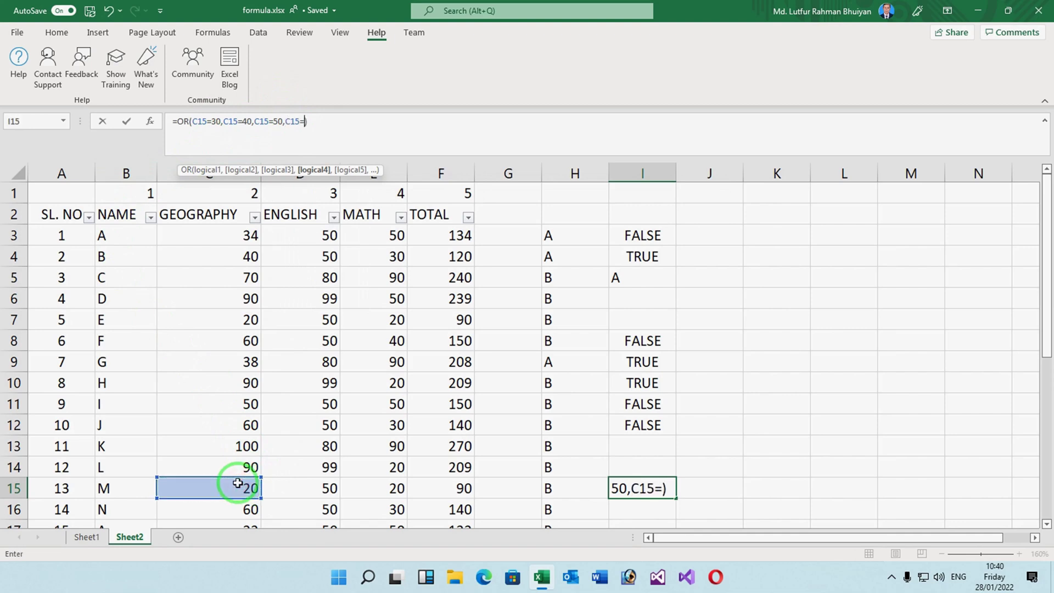
key(Left)
text(20)
key(Return)
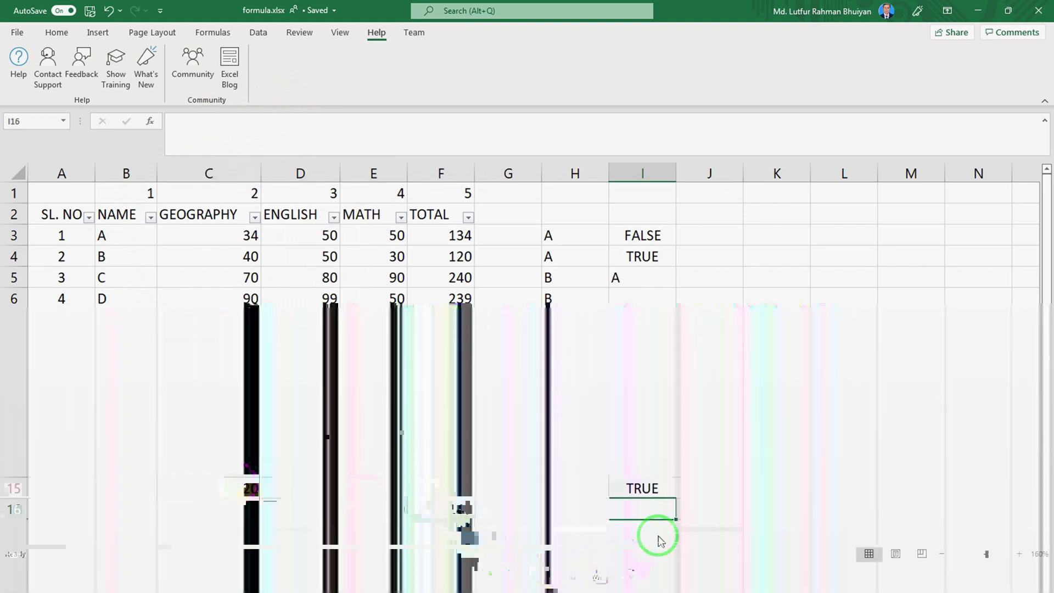
click(663, 489)
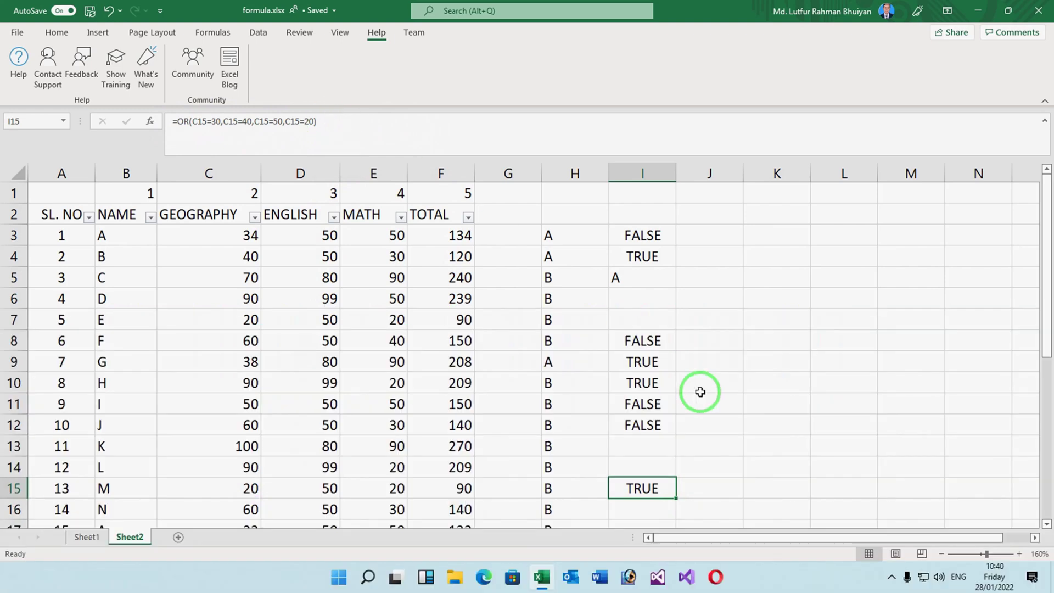
click(655, 425)
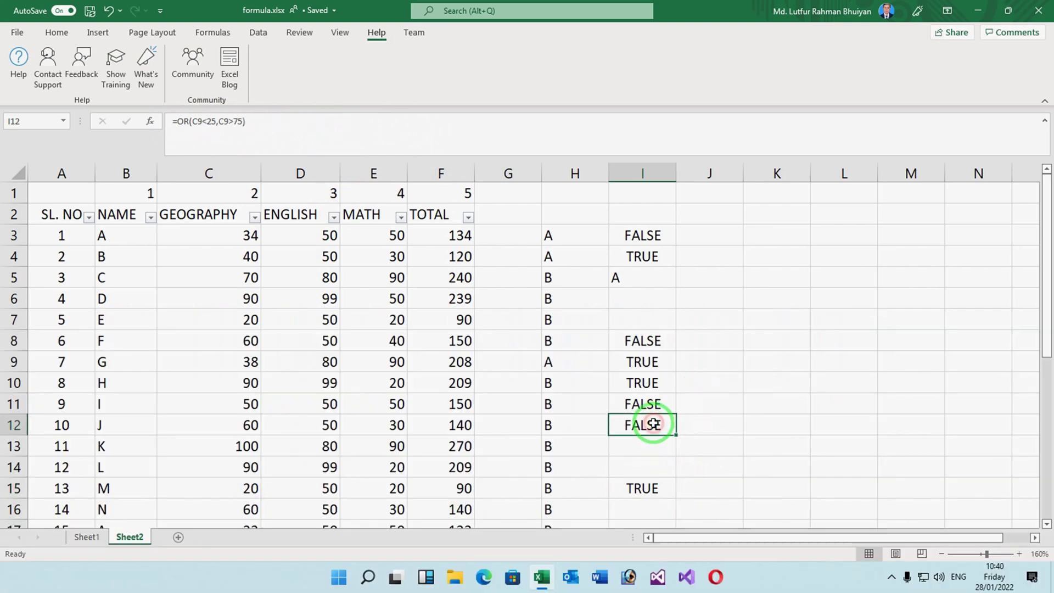
click(650, 482)
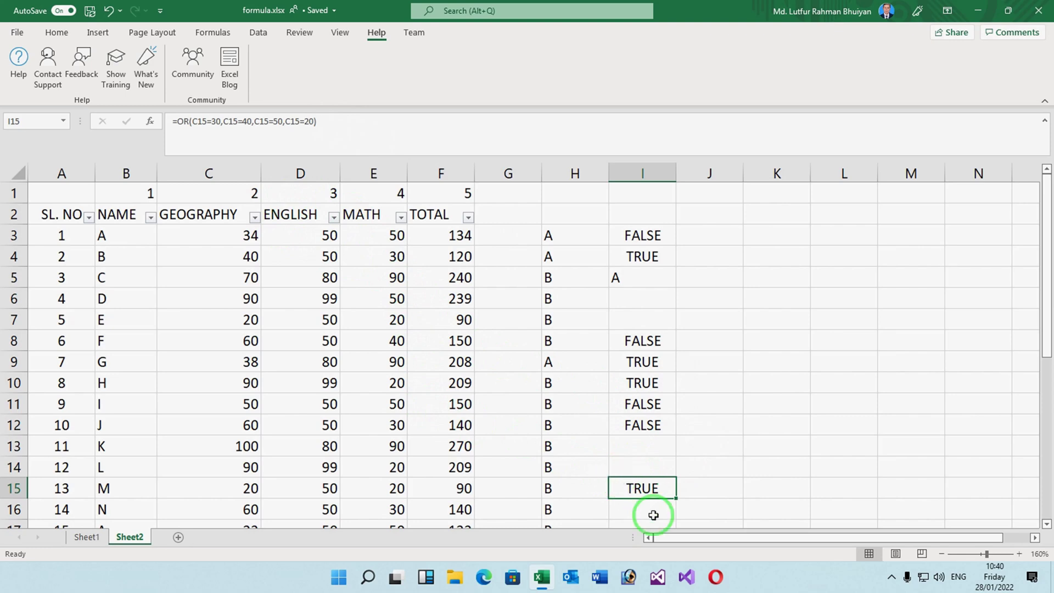
Step: Start an OR formula in I17 with the condition C17=30
scroll(654, 505, down, 1)
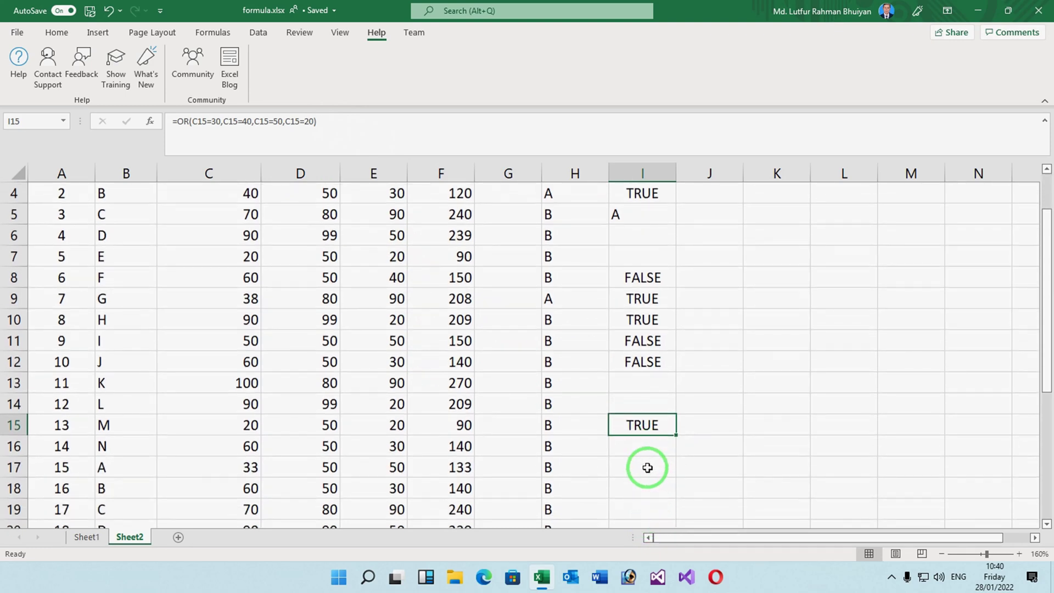
click(649, 470)
text(=)
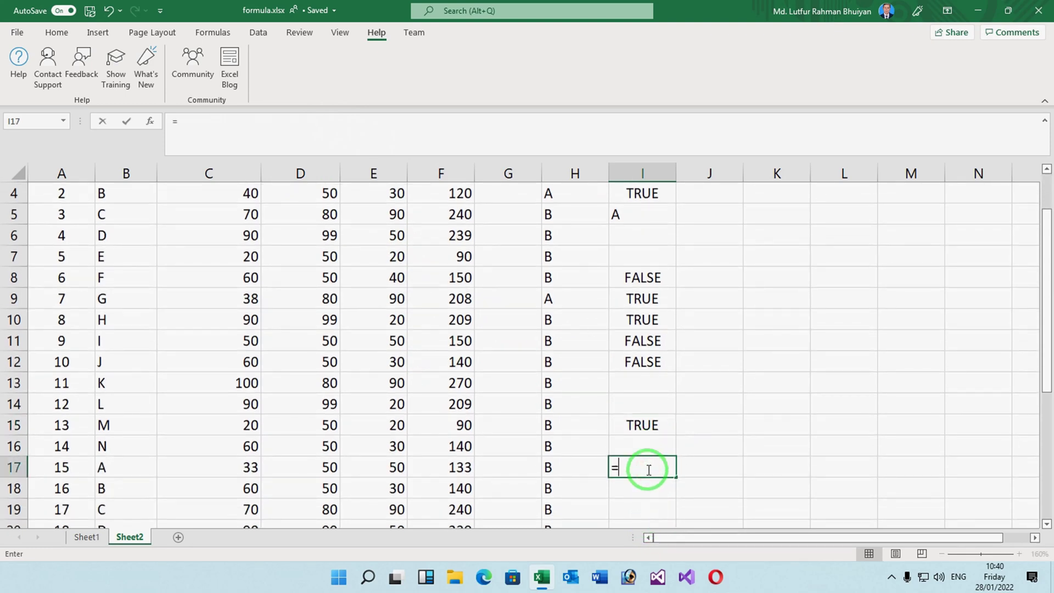
click(251, 467)
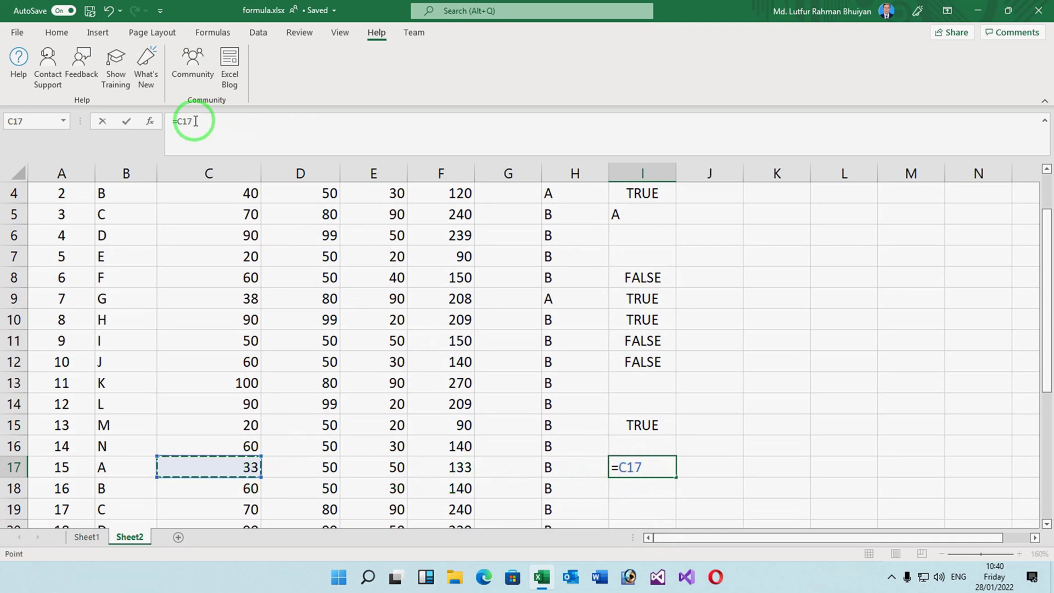
click(177, 121)
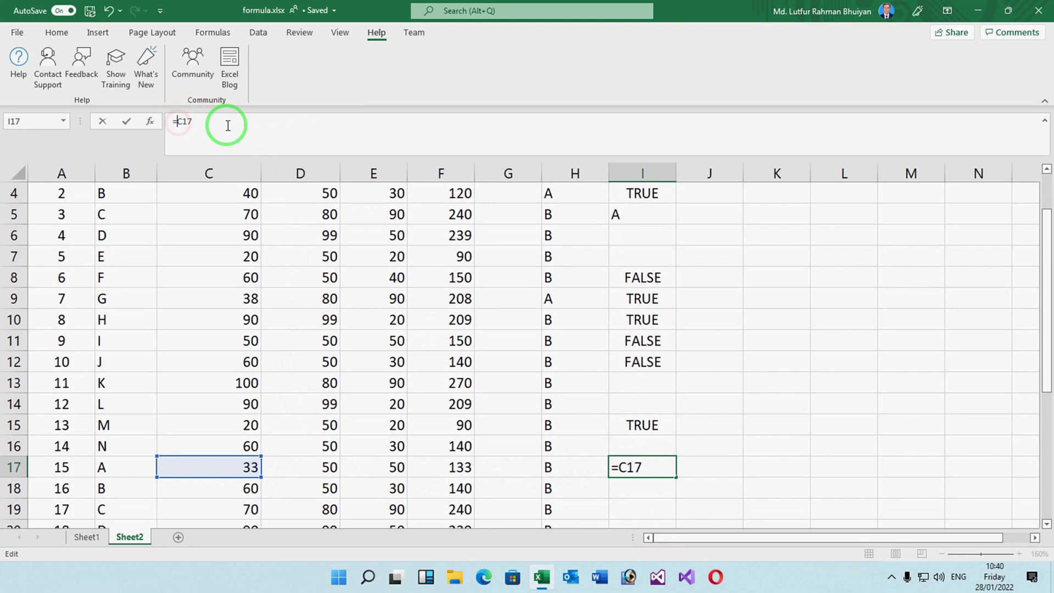
text(OR)
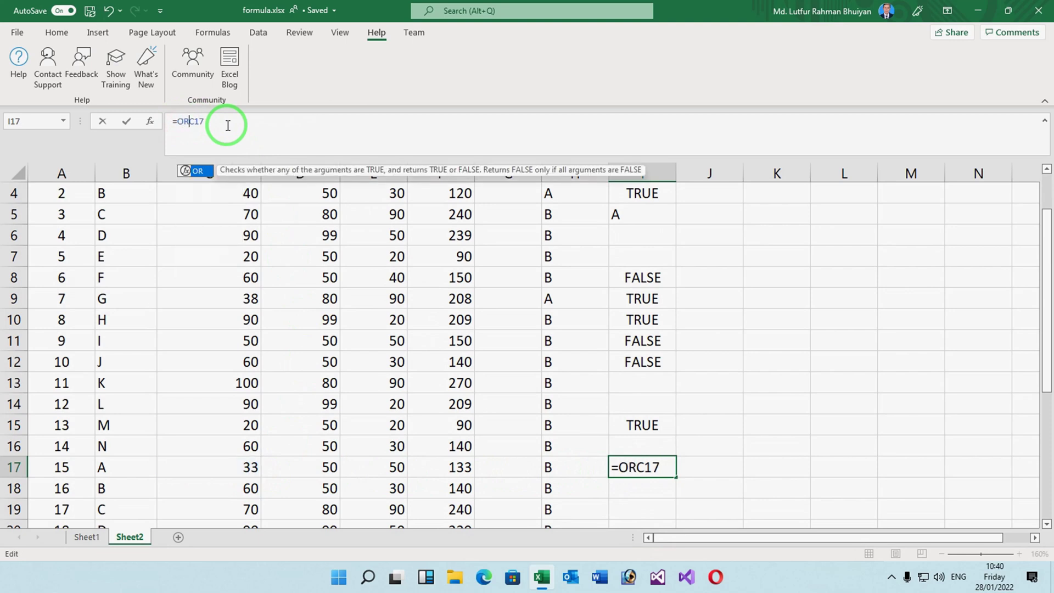
text(()
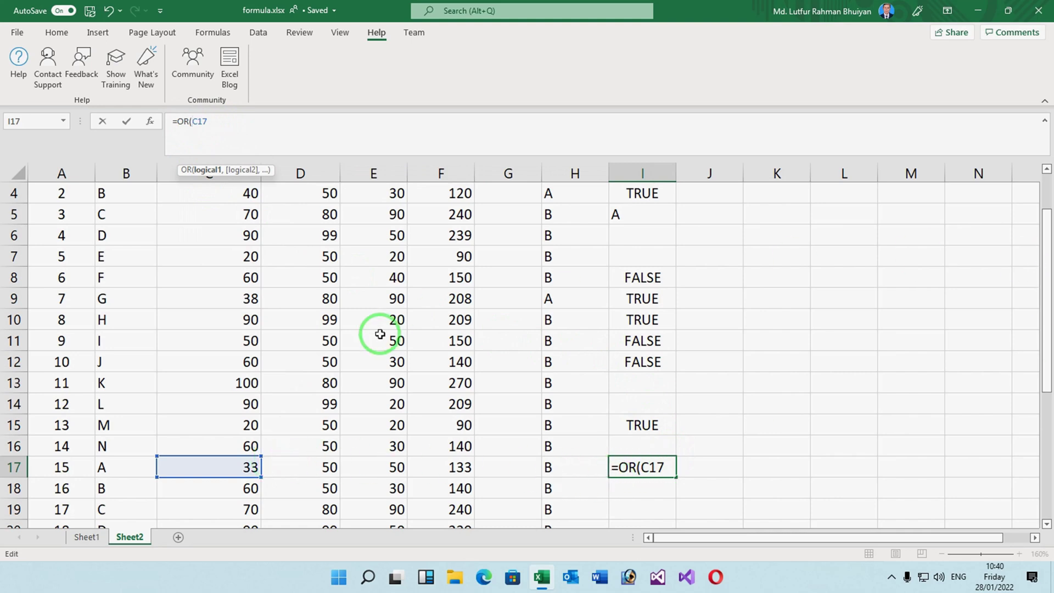
click(252, 468)
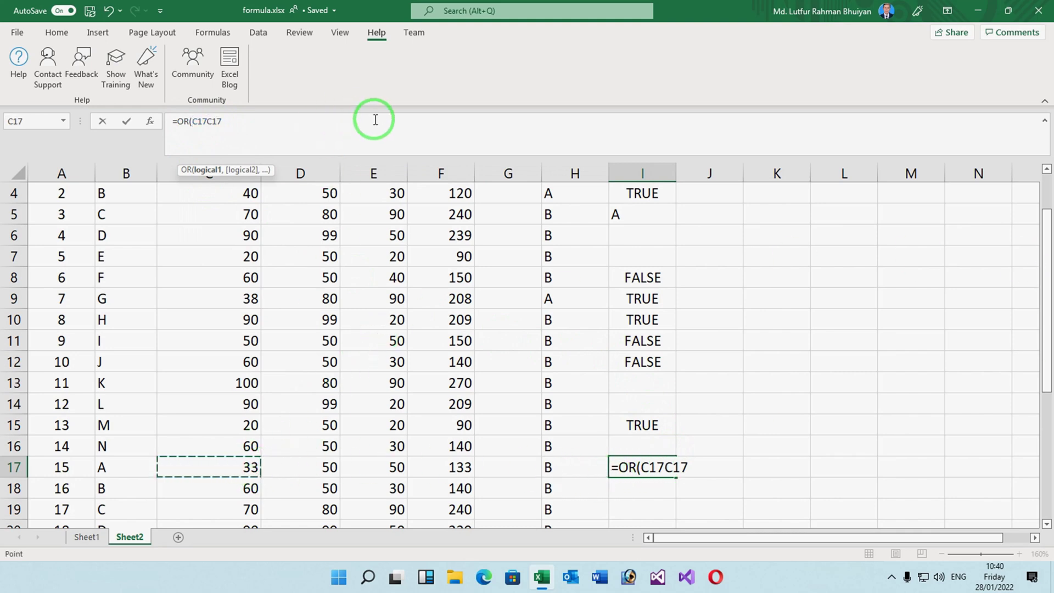
key(BackSpace)
key(BackSpace)
key(BackSpace)
text(=)
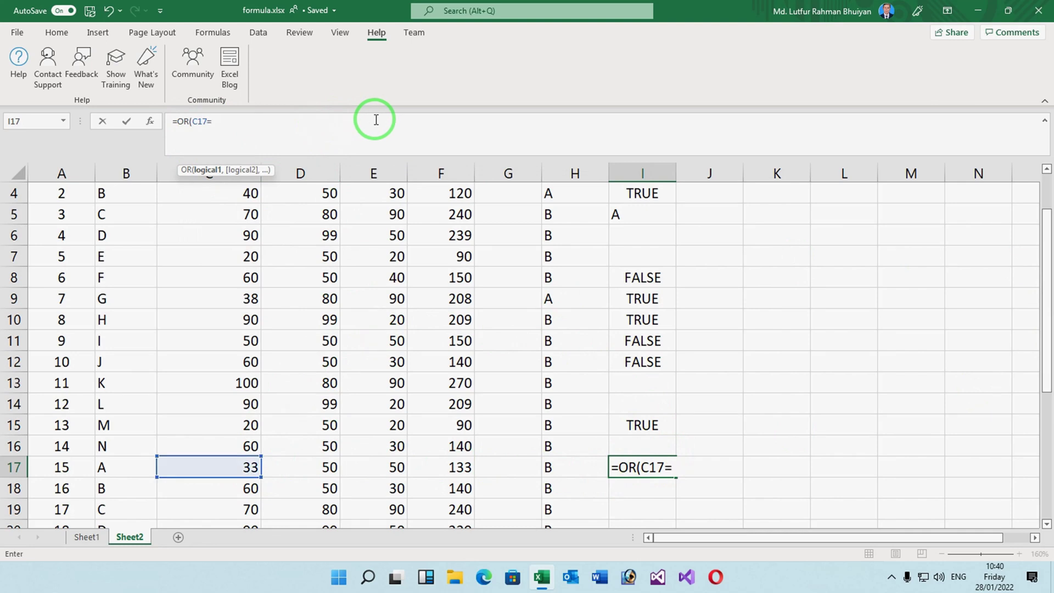
text(30)
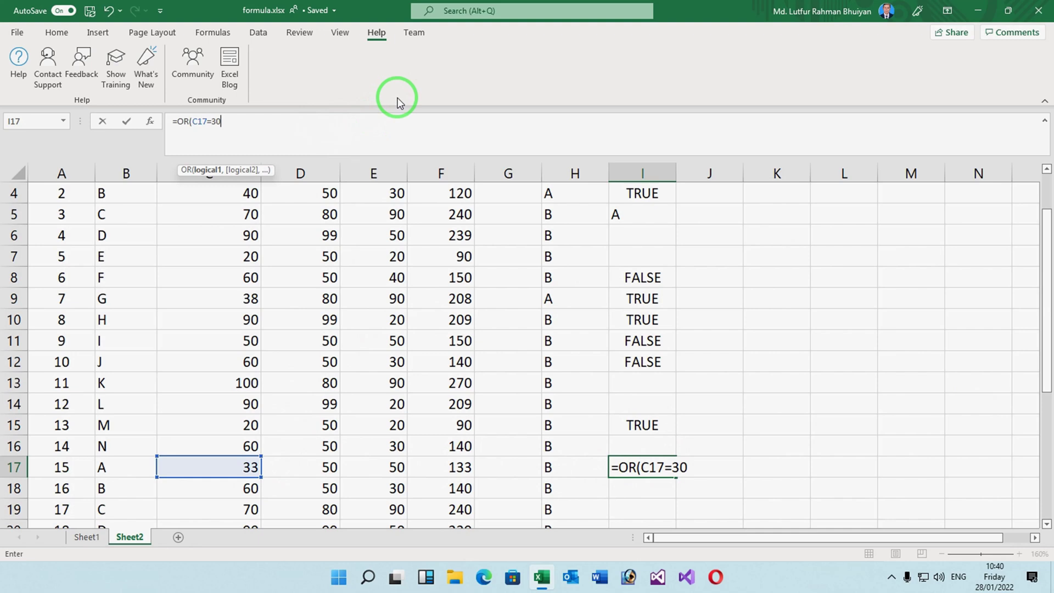
text(,)
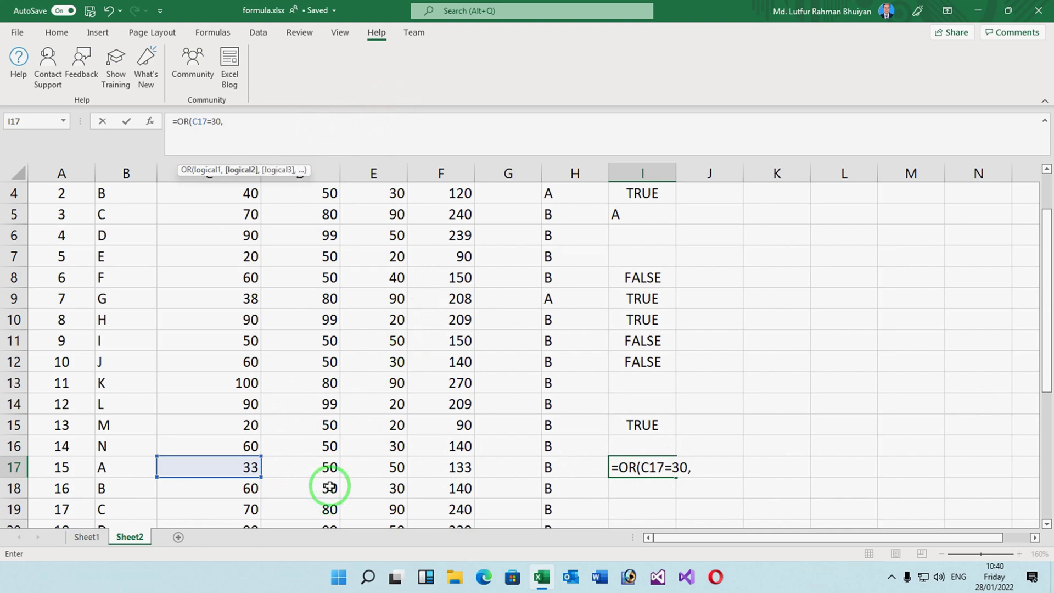
Step: Add the conditions D17=50 and E17=60 to finish the formula, which returns TRUE
click(323, 467)
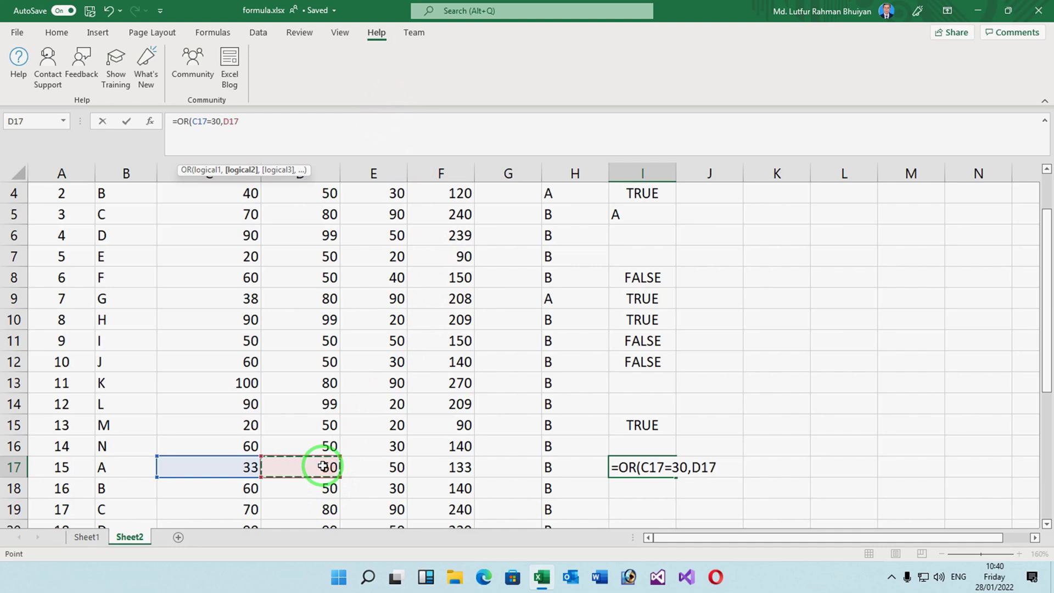
text(=30)
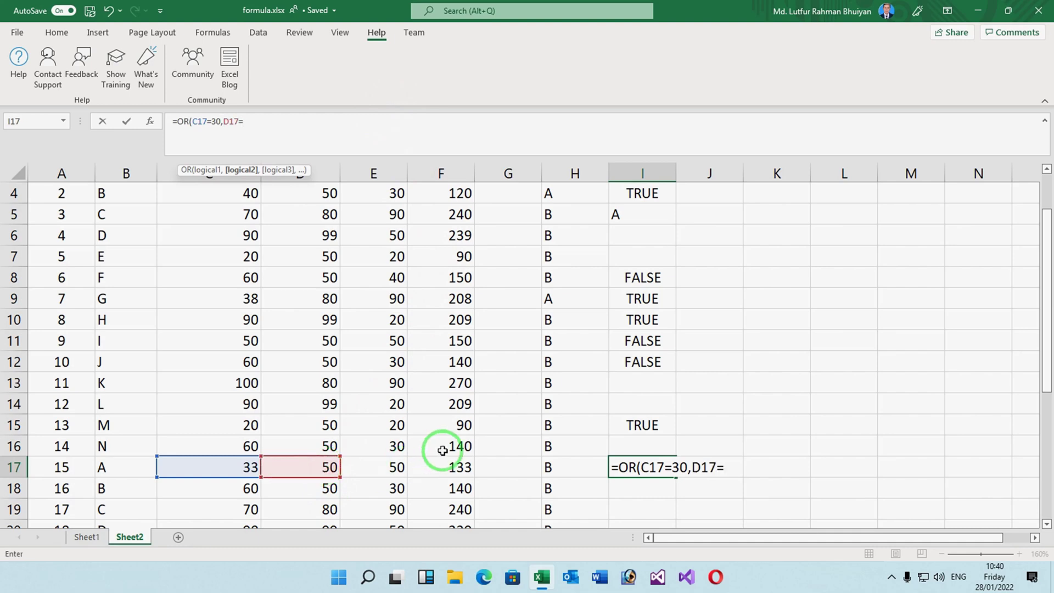
text(,)
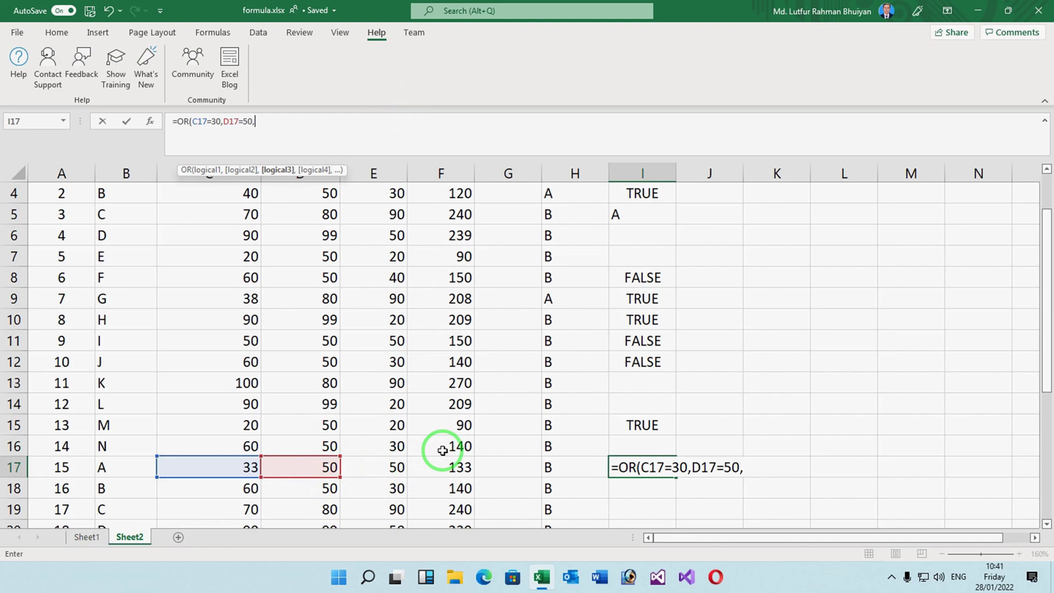
click(395, 469)
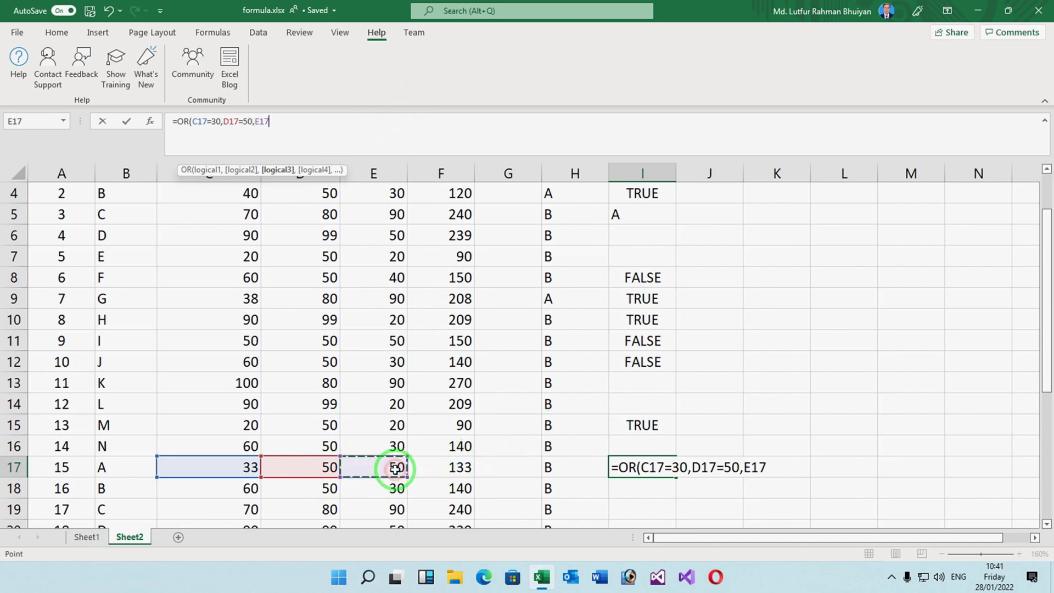
text(=)
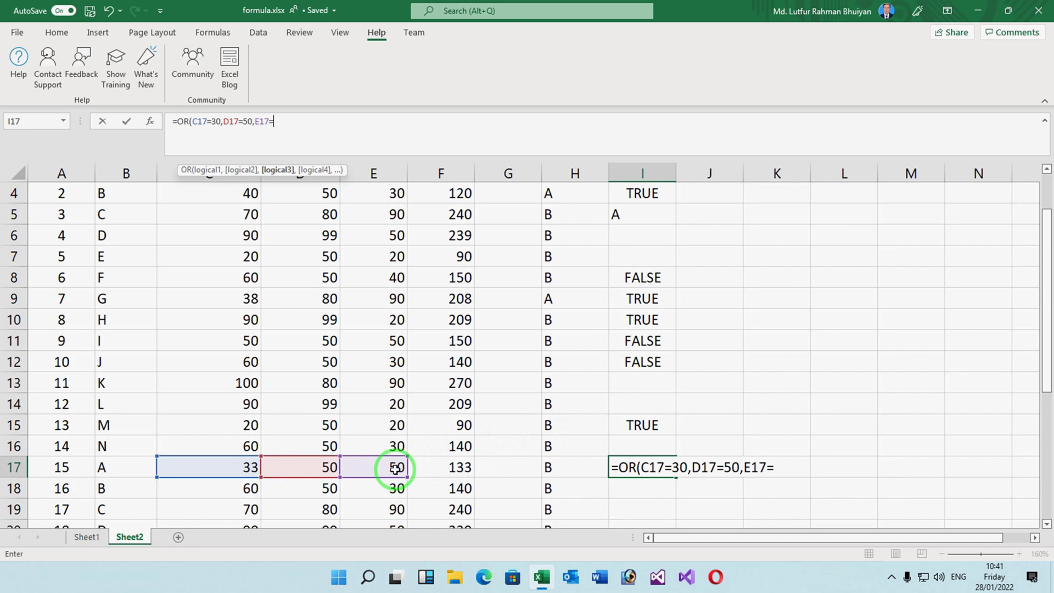
text())
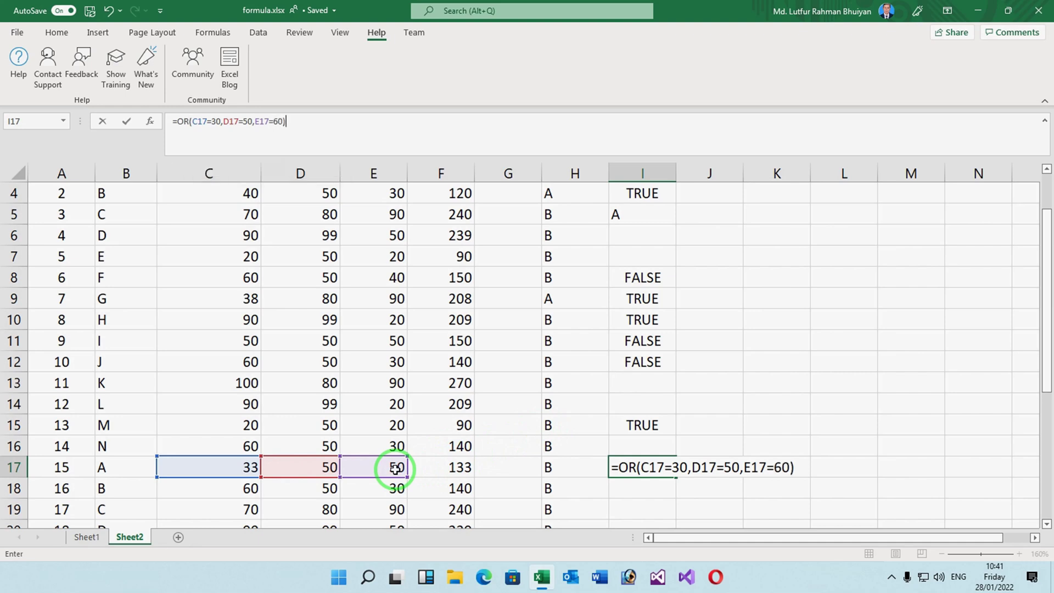
key(Return)
click(649, 464)
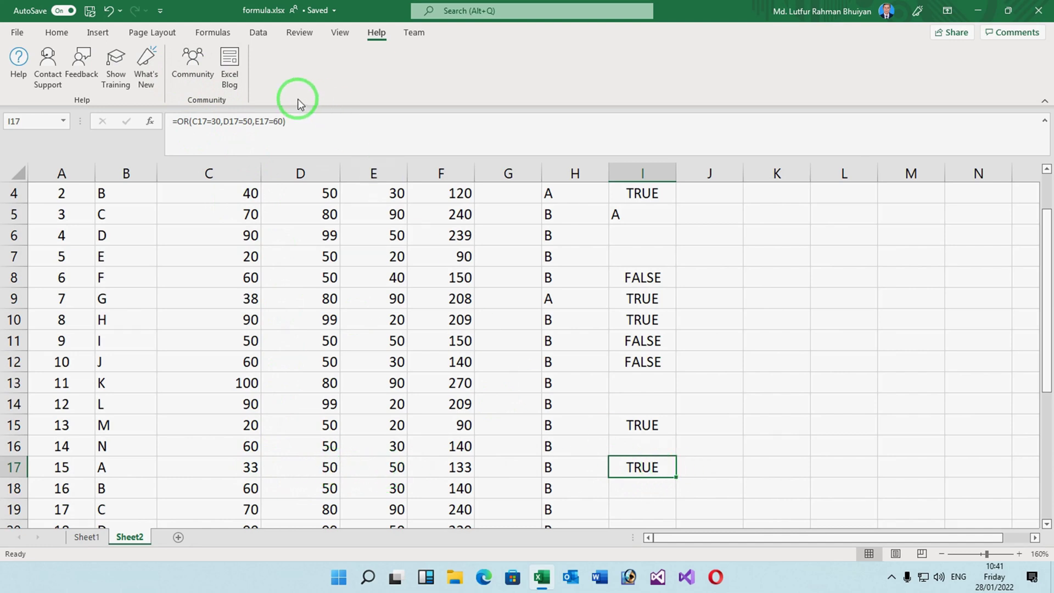
Step: Change D17=50 to D17=55 in I17's OR formula, which makes the result FALSE
click(249, 121)
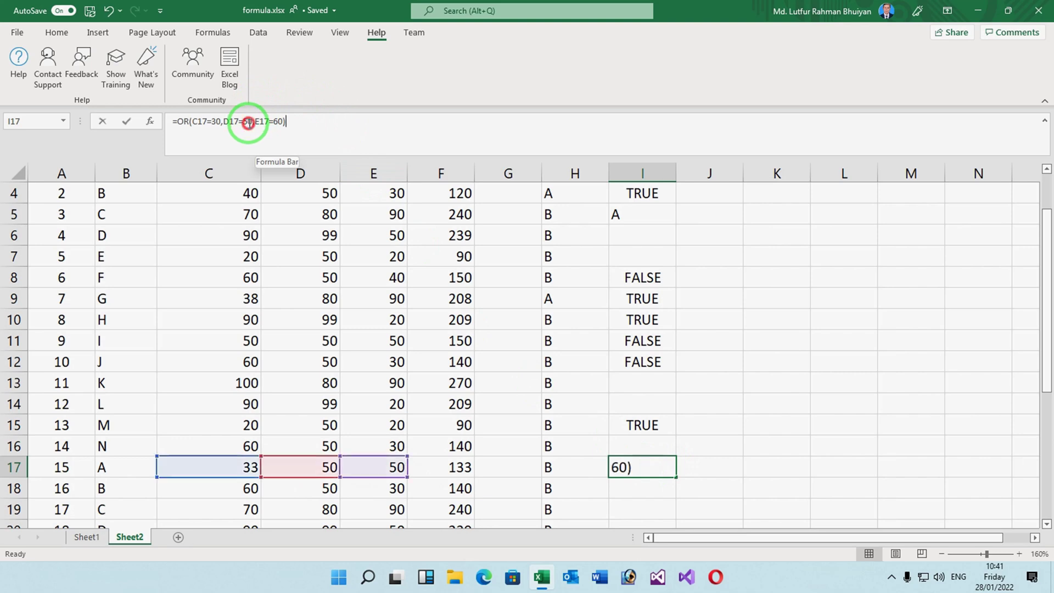
key(Delete)
text(5)
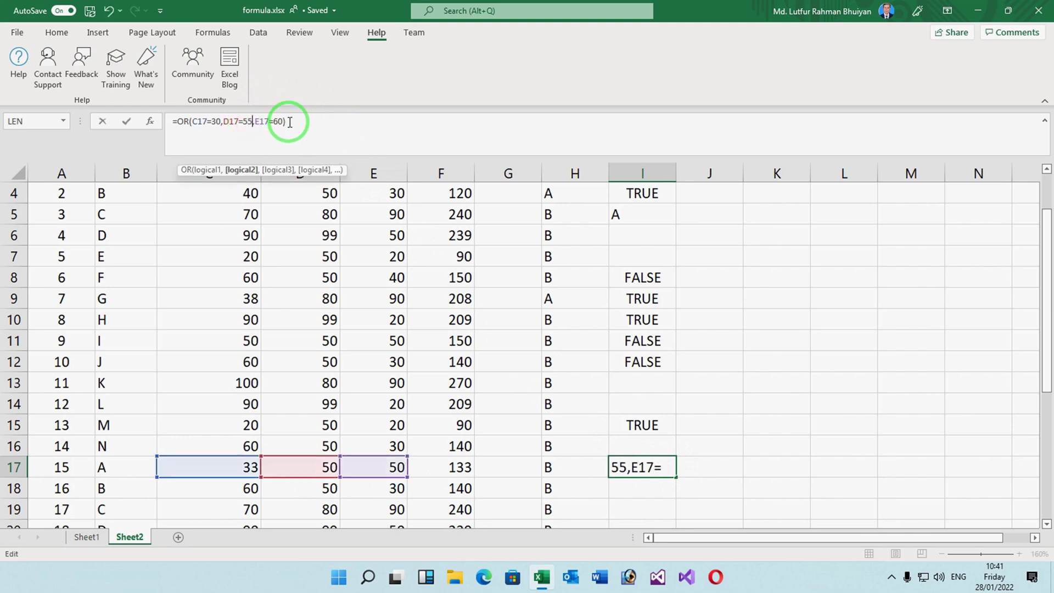
key(Return)
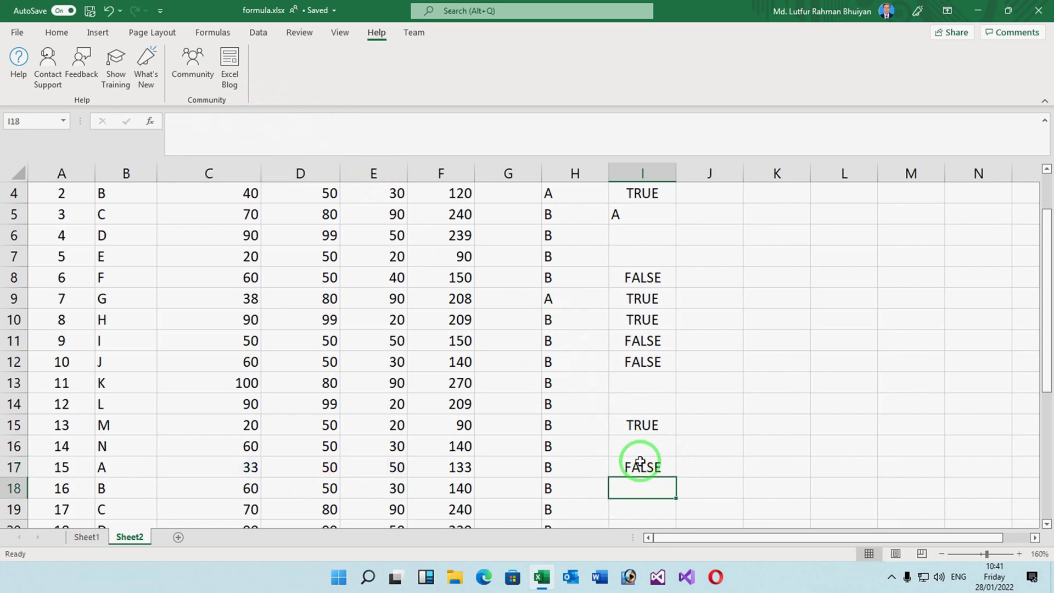
click(637, 464)
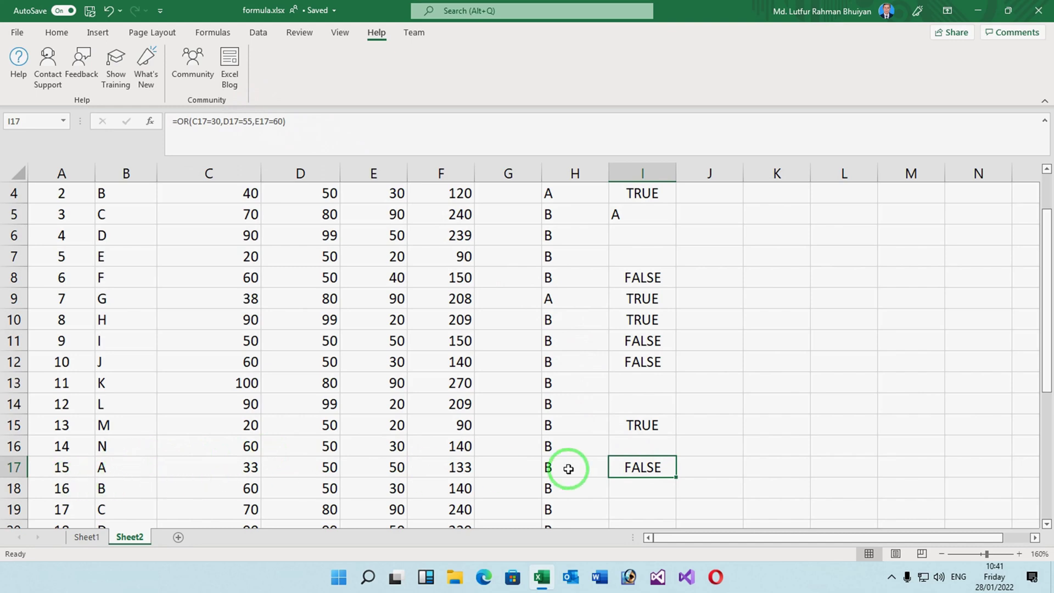